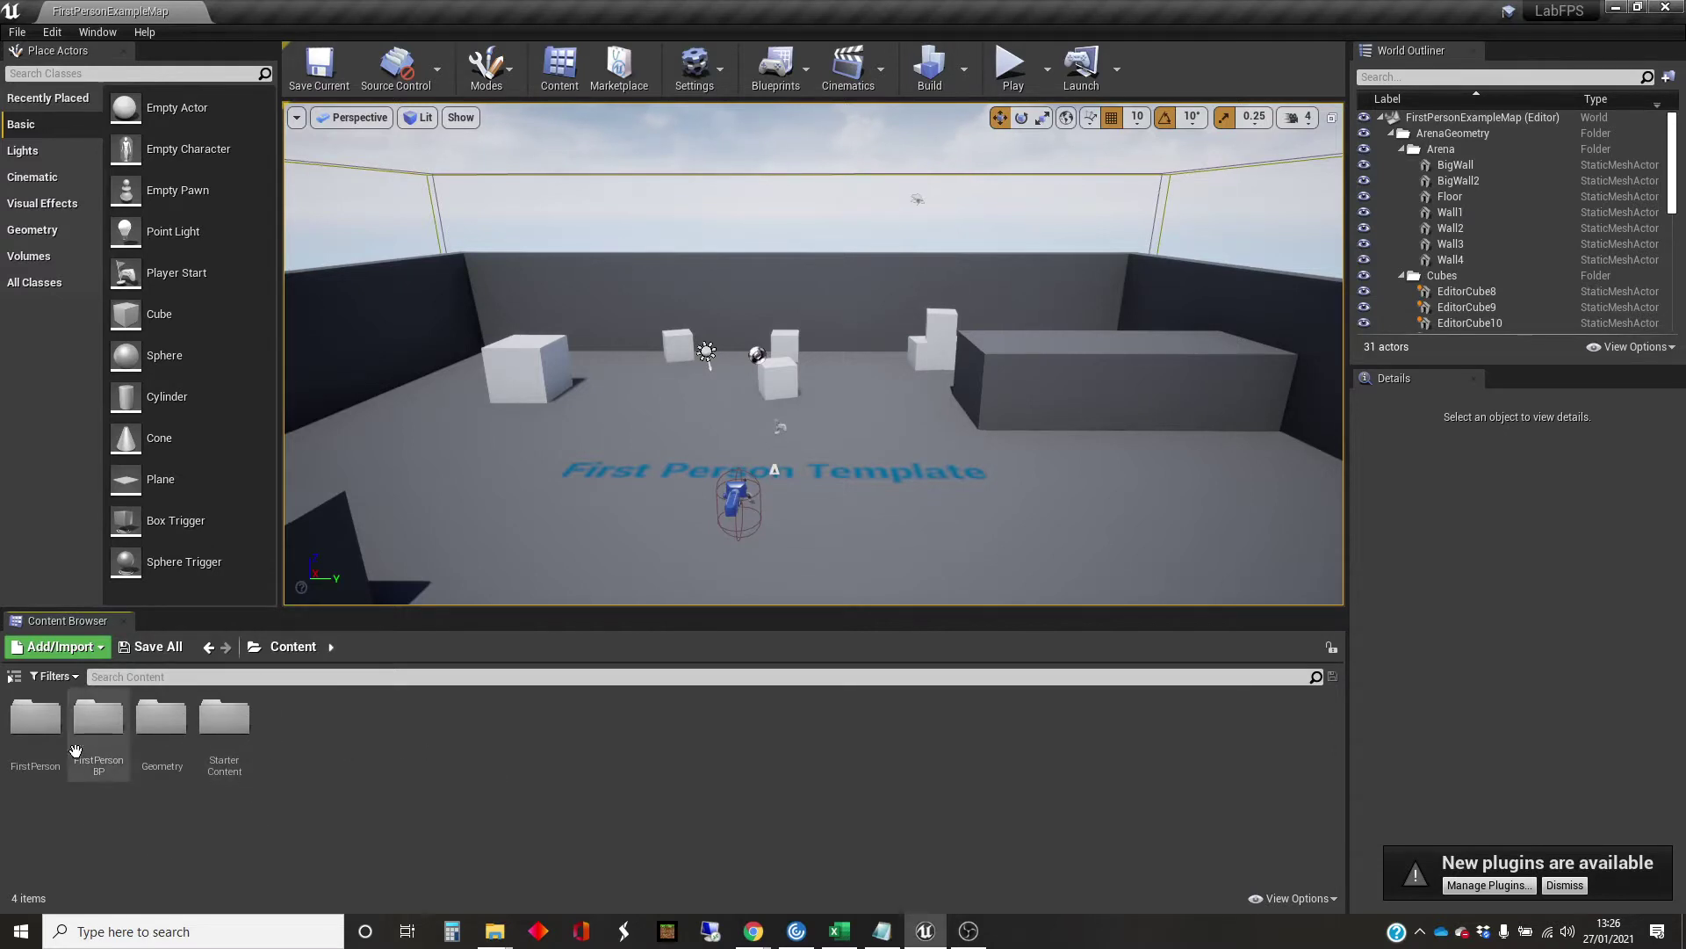
- Open the FirstPersonCharacter blueprint from the FirstPersonBP Blueprints folder in a maximized editor window
double_click(98, 719)
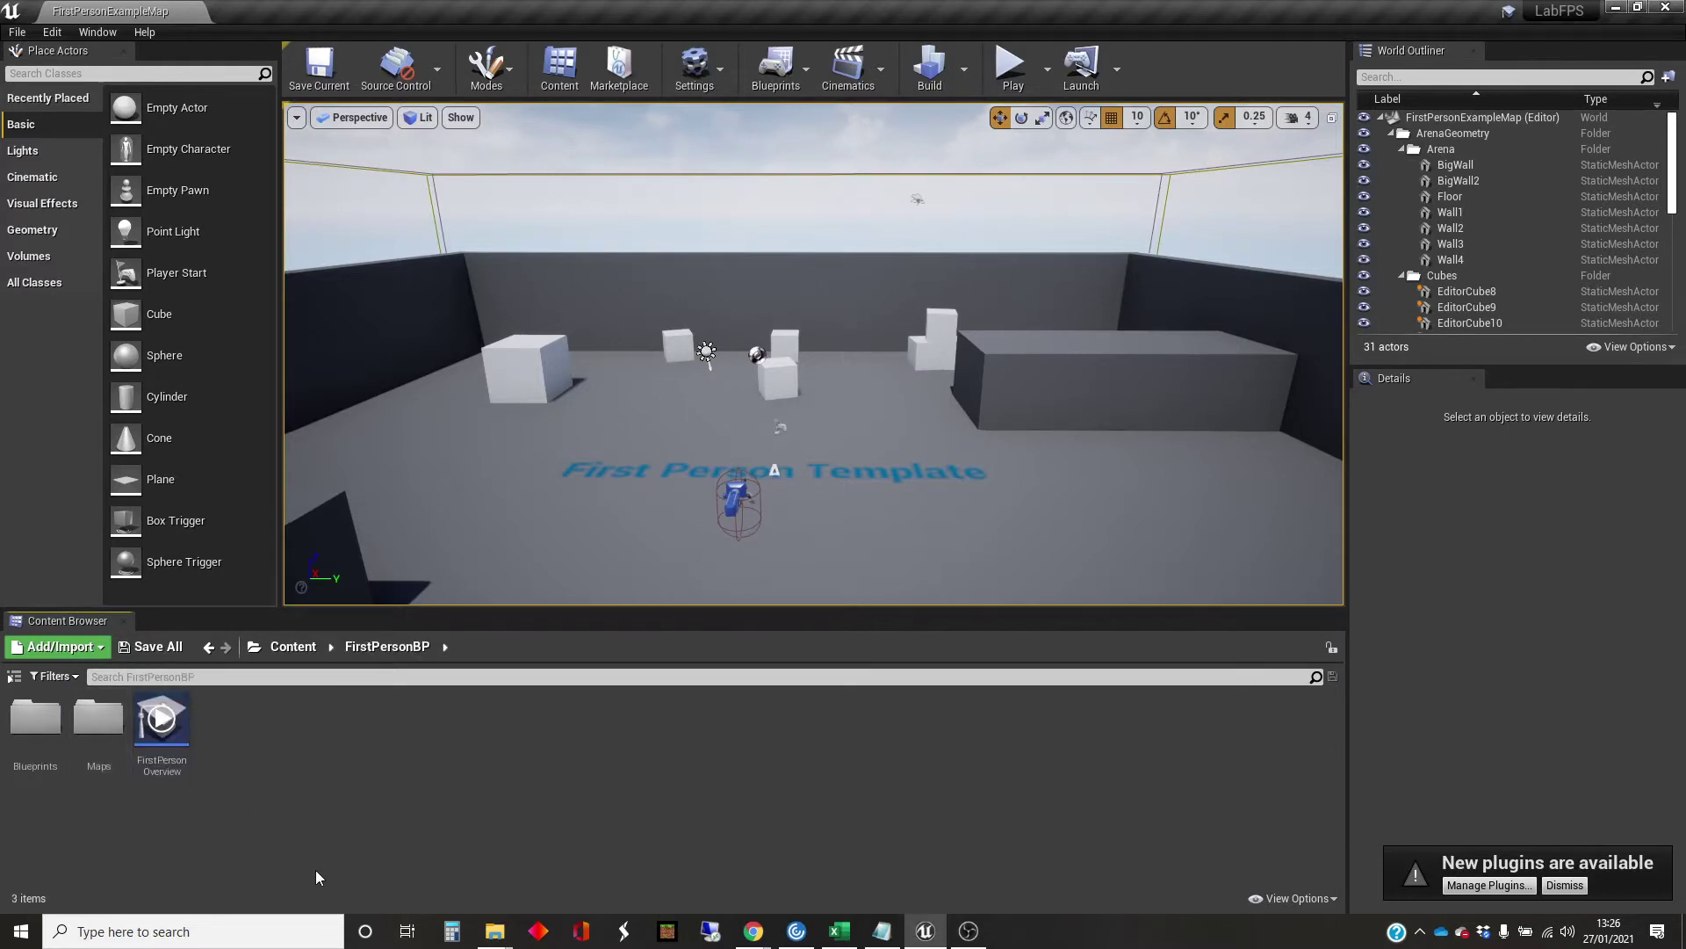
double_click(35, 718)
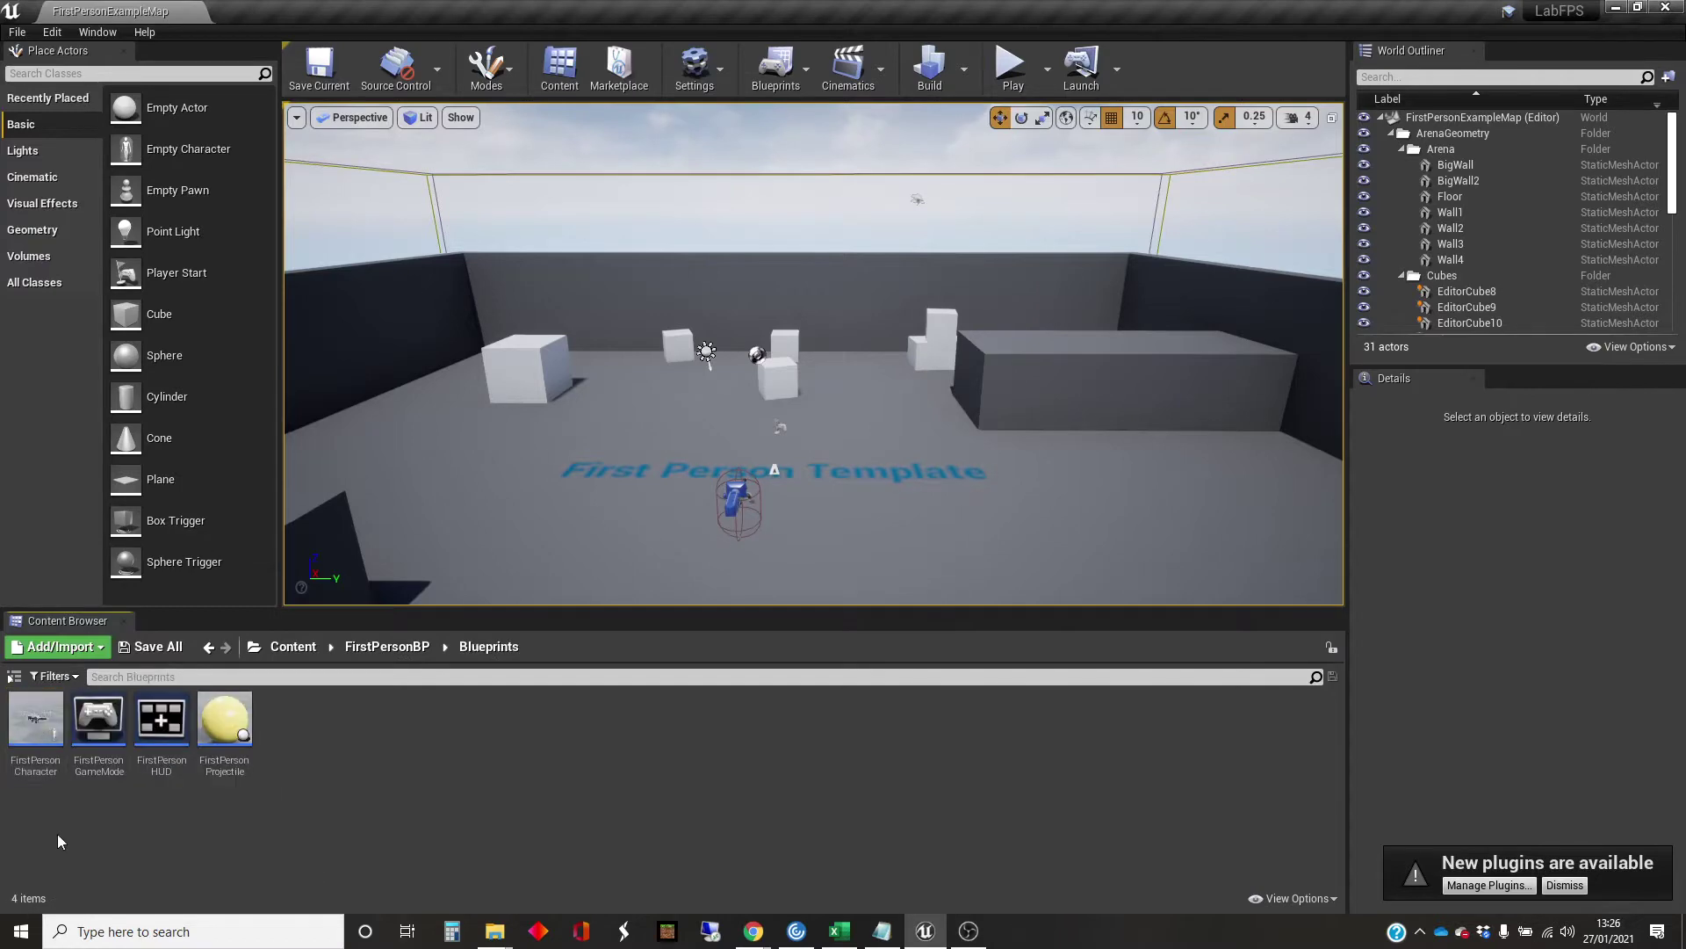
double_click(24, 755)
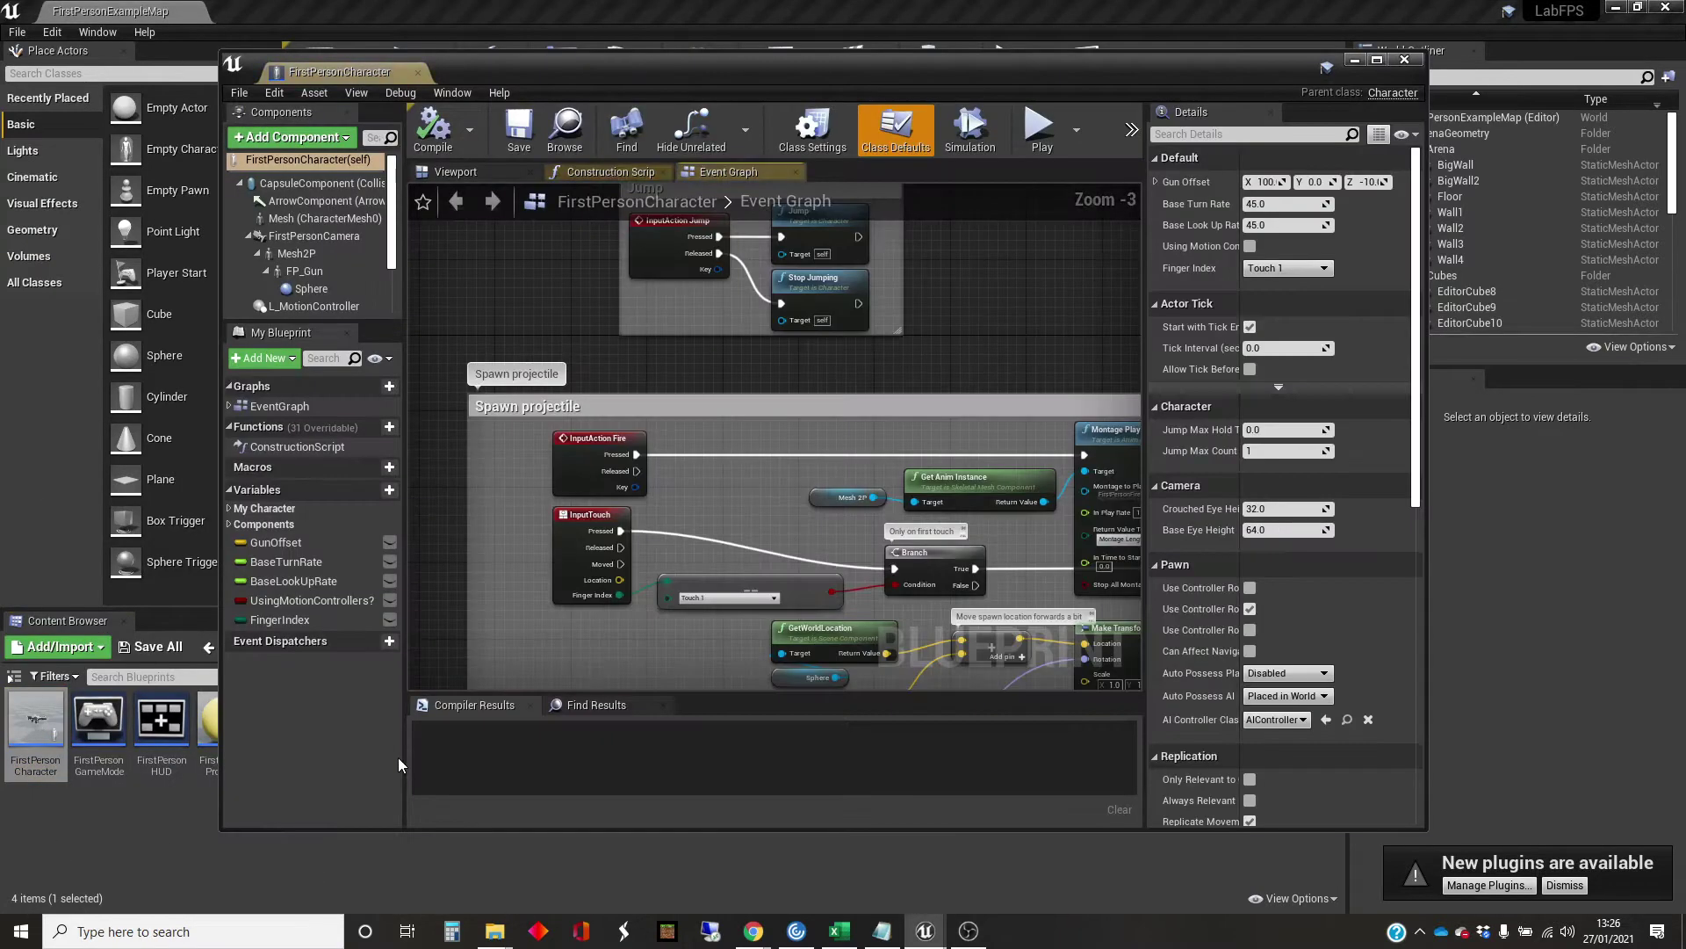
click(1378, 60)
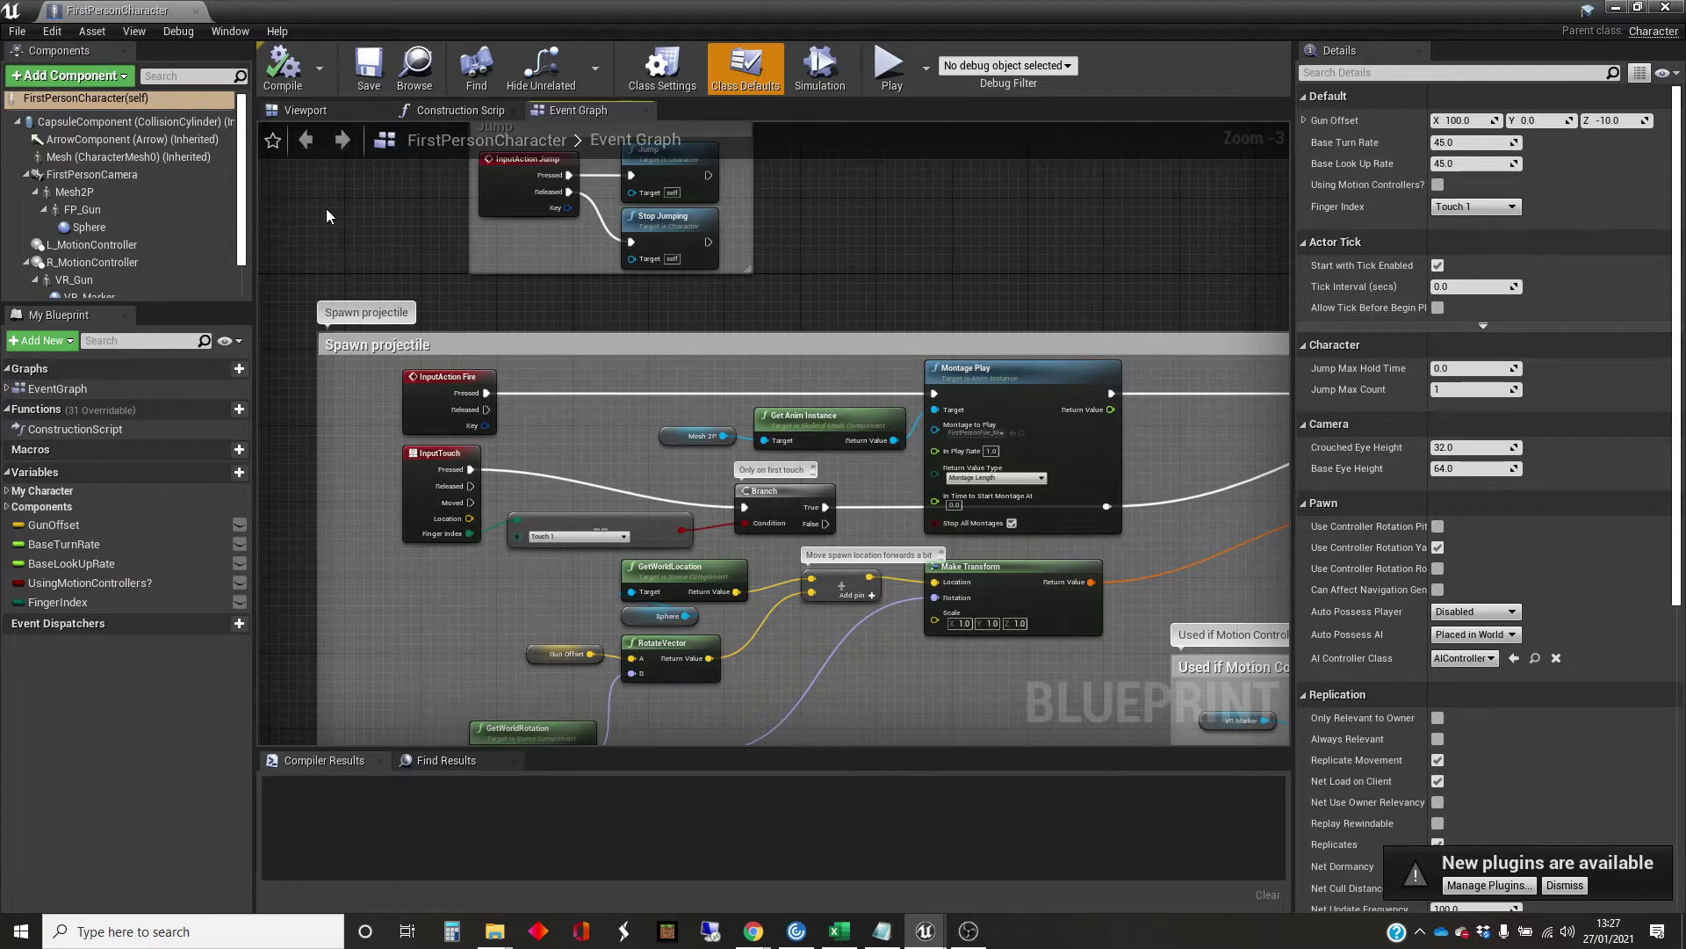
- Show the character's components in the 3D viewport, inspect the arms and guns, and select the FP_Gun component
click(321, 118)
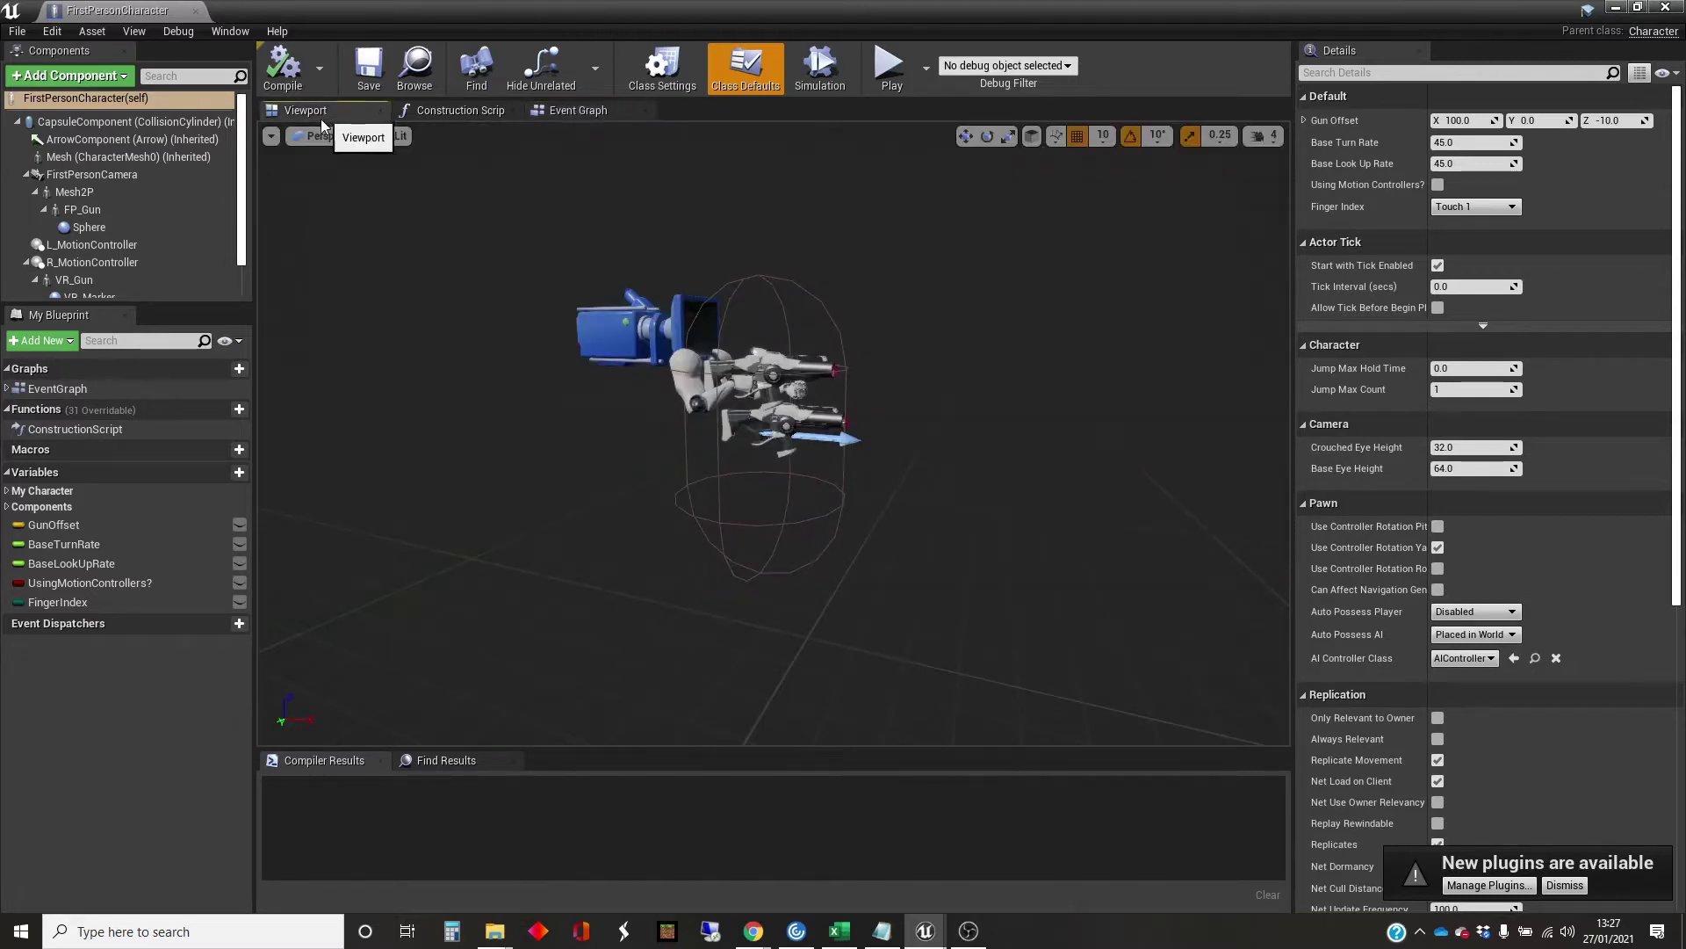
mouse_move(455, 366)
right_down()
mouse_move(406, 364)
mouse_move(440, 409)
mouse_move(456, 354)
mouse_move(458, 378)
right_up()
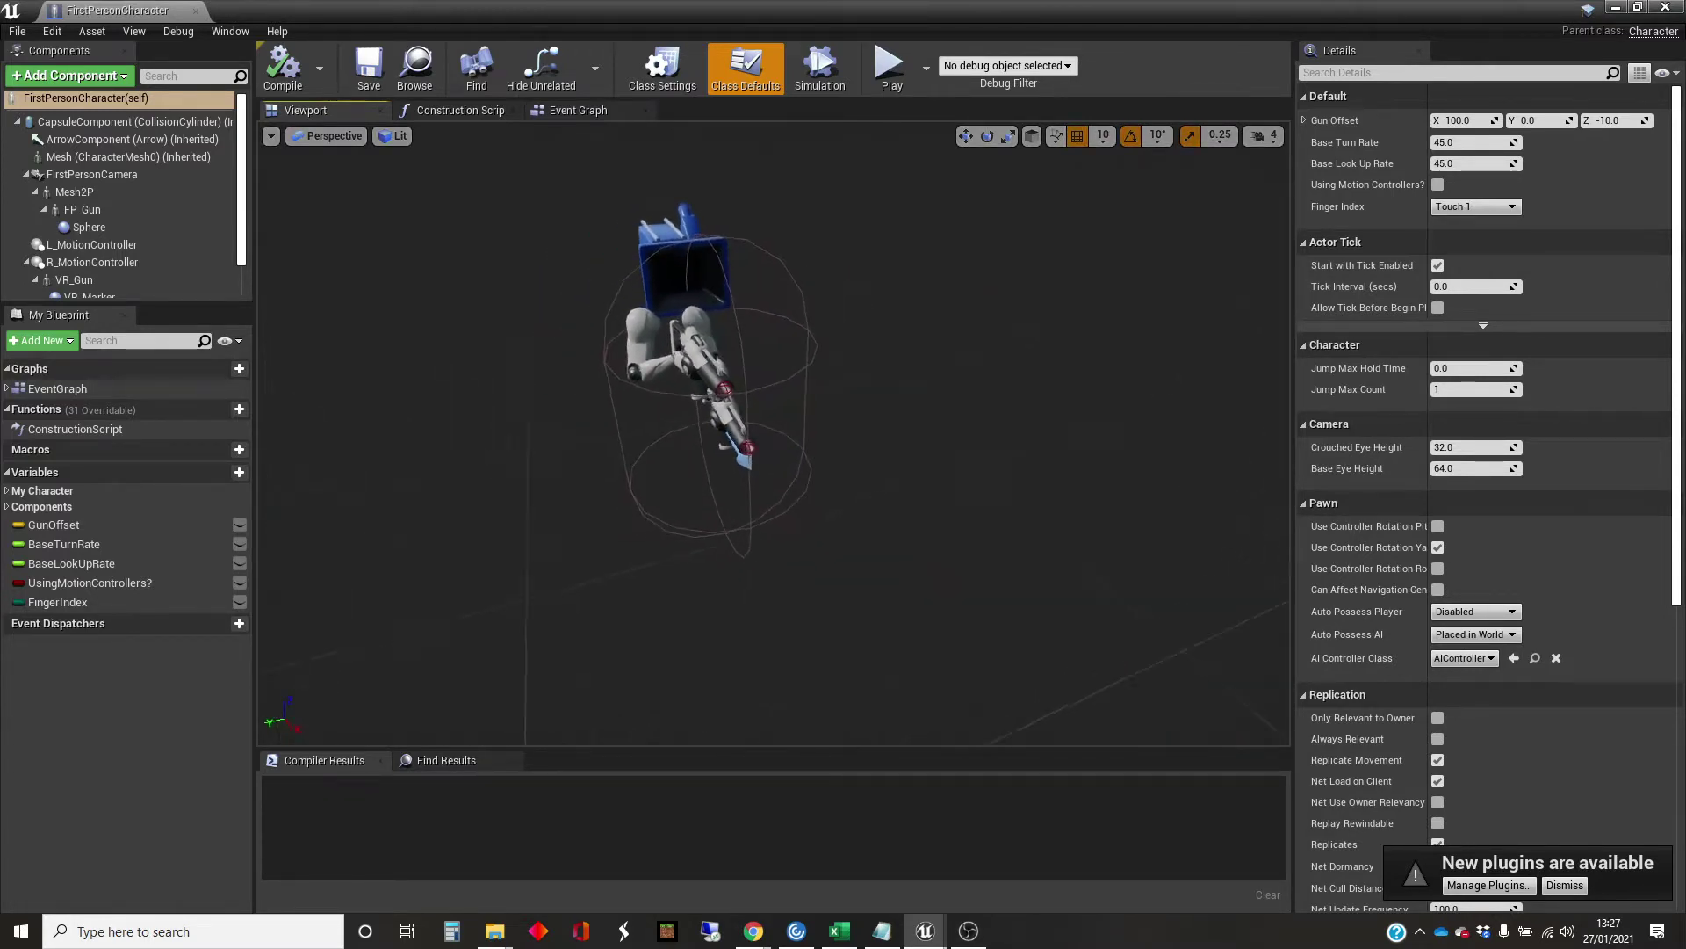
scroll(798, 418, up, 5)
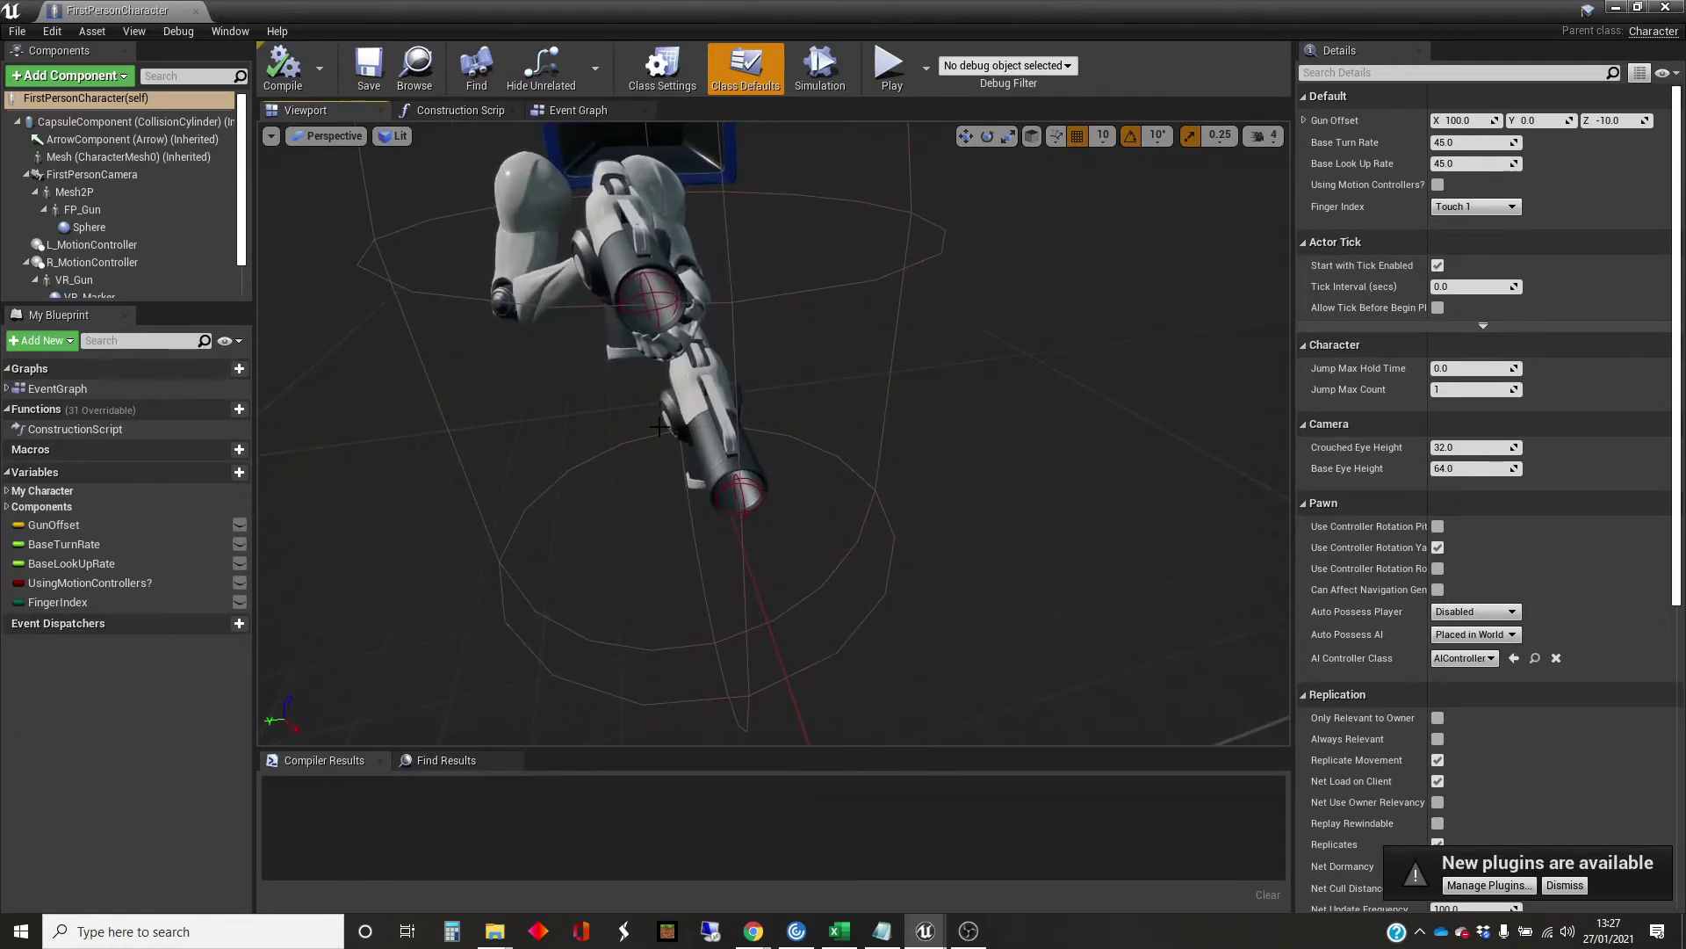
right_drag(659, 428, 693, 450)
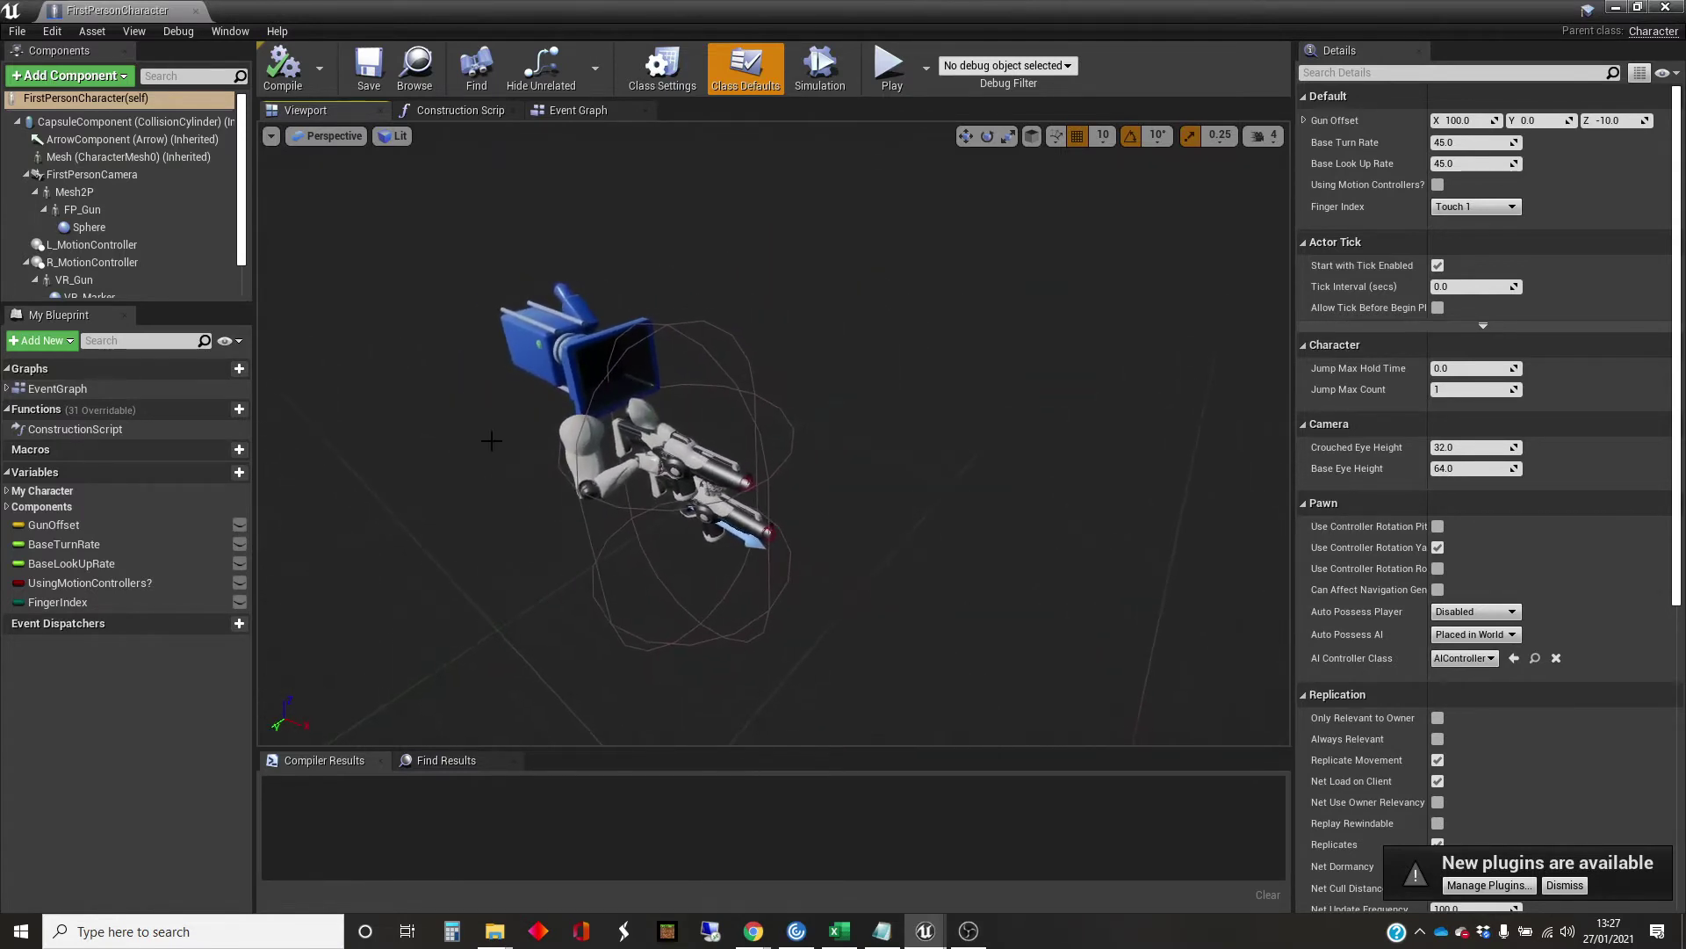
click(693, 450)
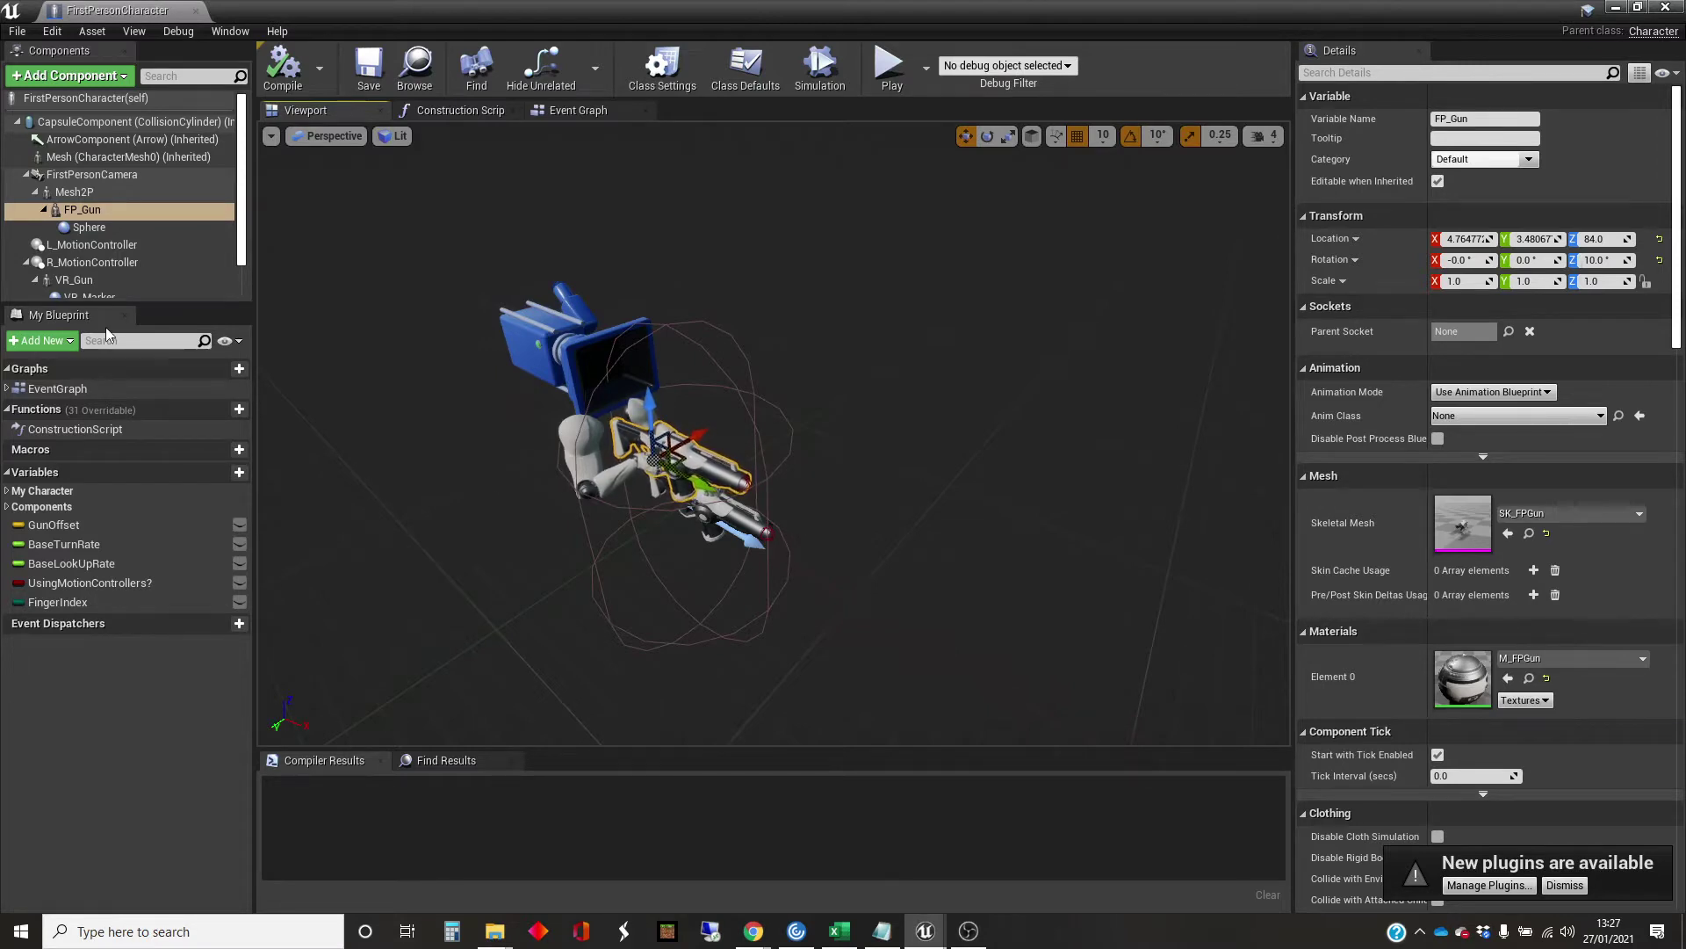
click(124, 210)
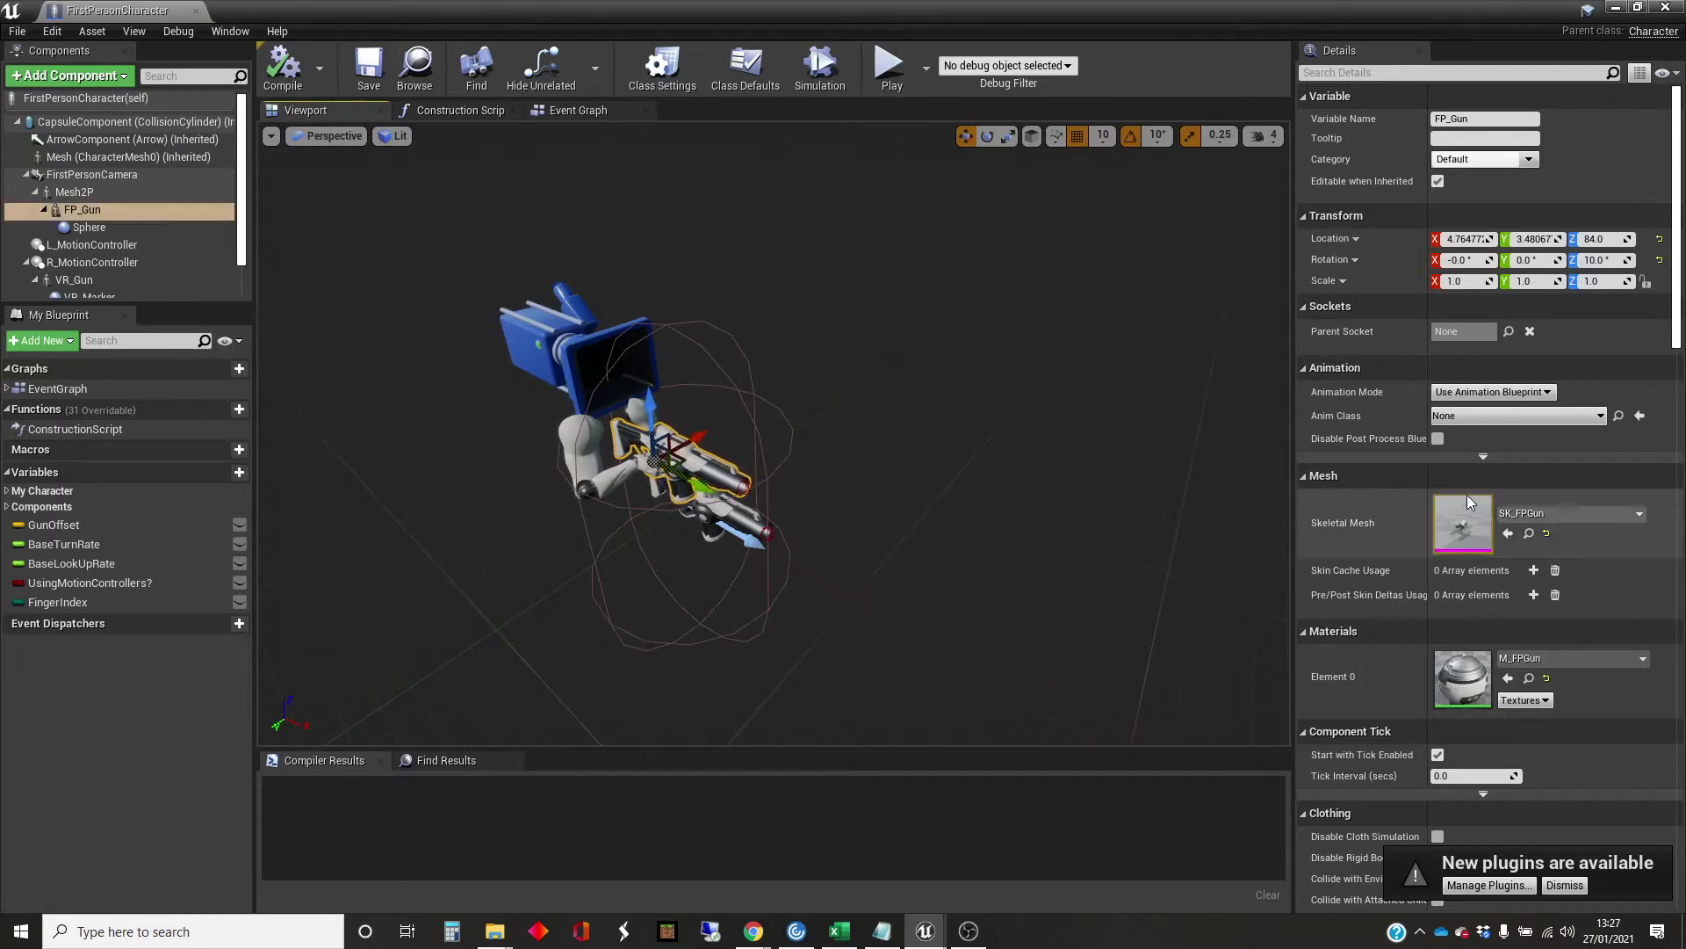
- Open FP_Gun's skeletal mesh SK_FPGun and its skeleton, look at Grip_Bone in the bone hierarchy, and close both editors
double_click(1463, 522)
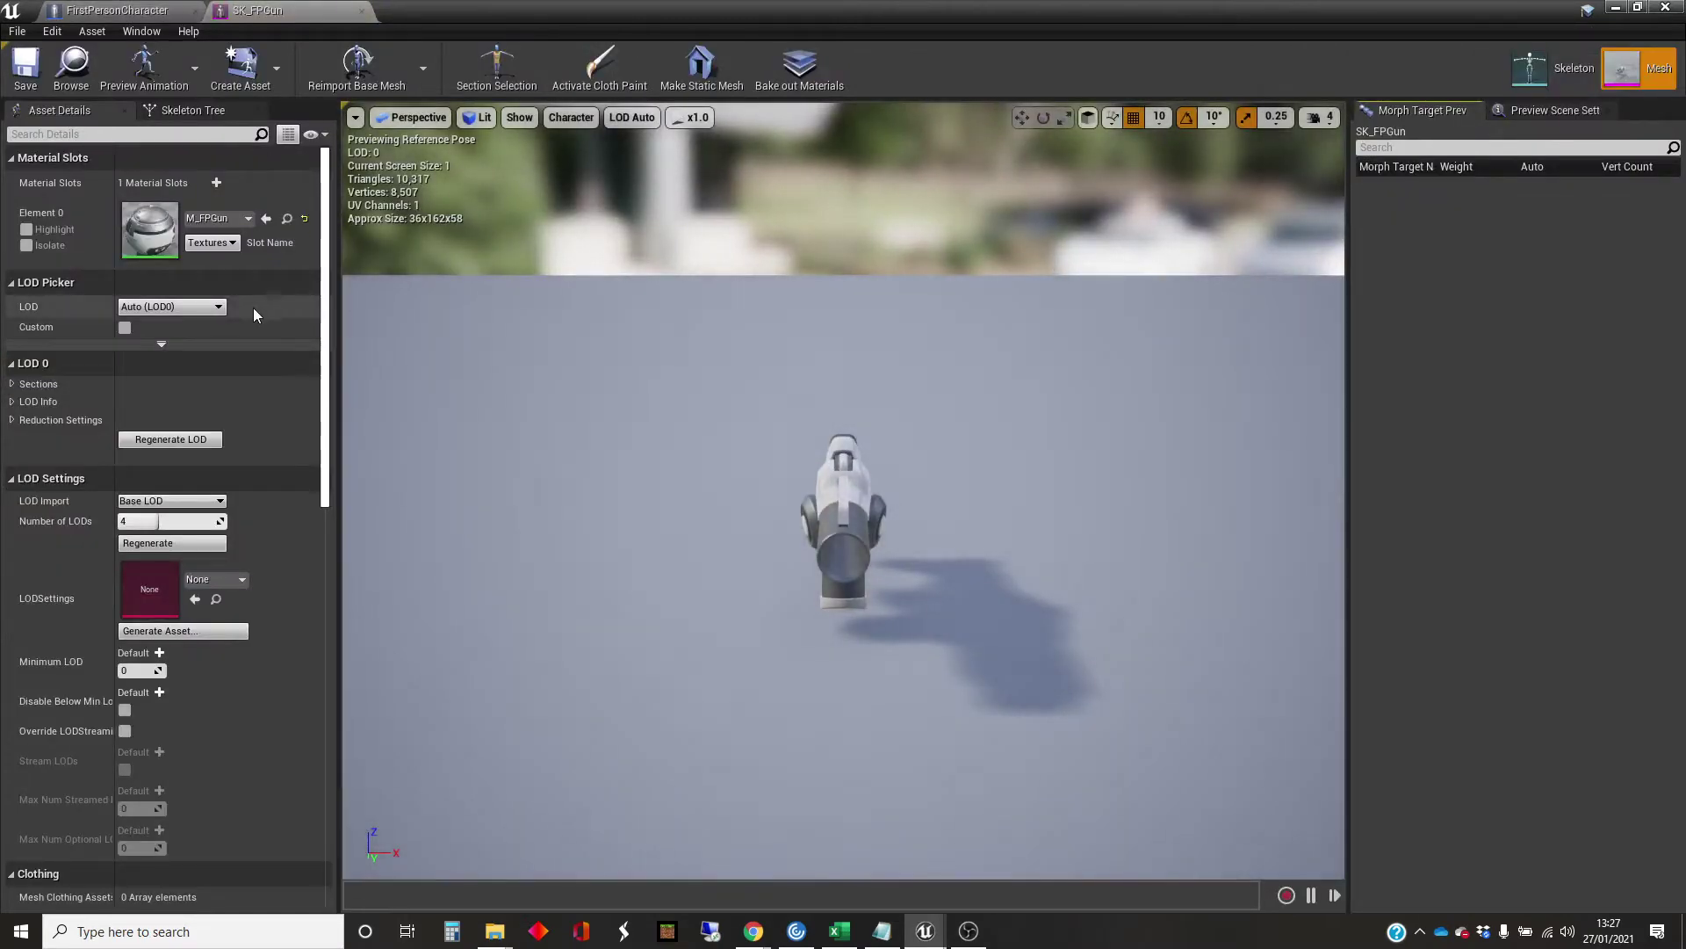
scroll(278, 414, down, 10)
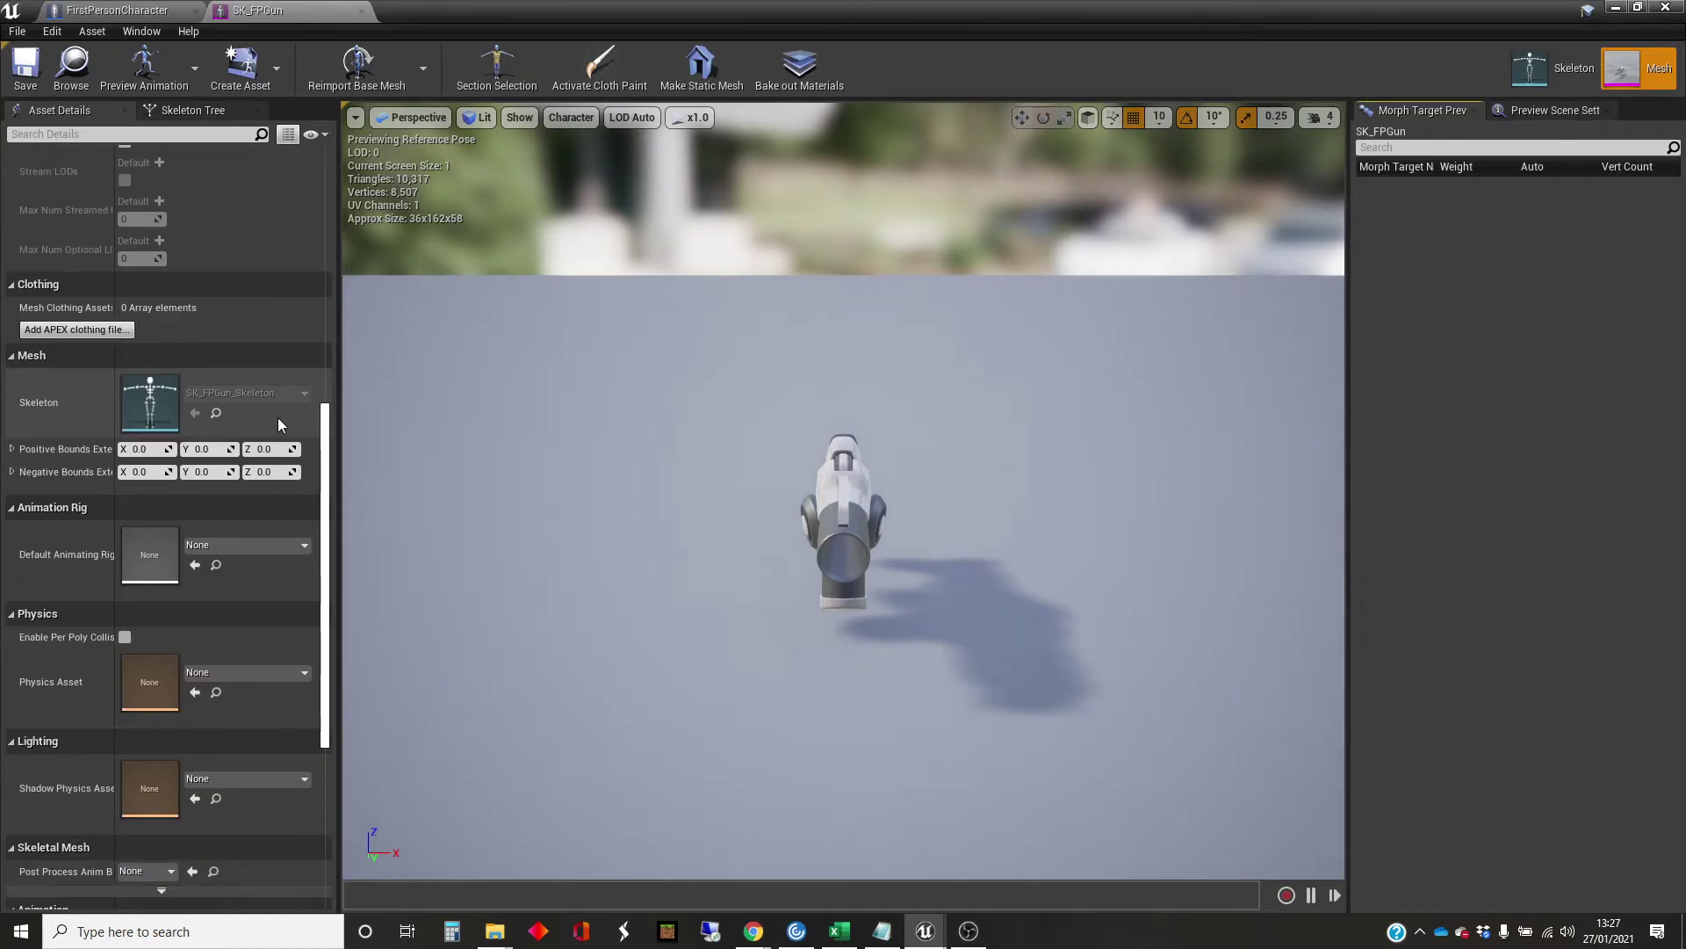
double_click(153, 398)
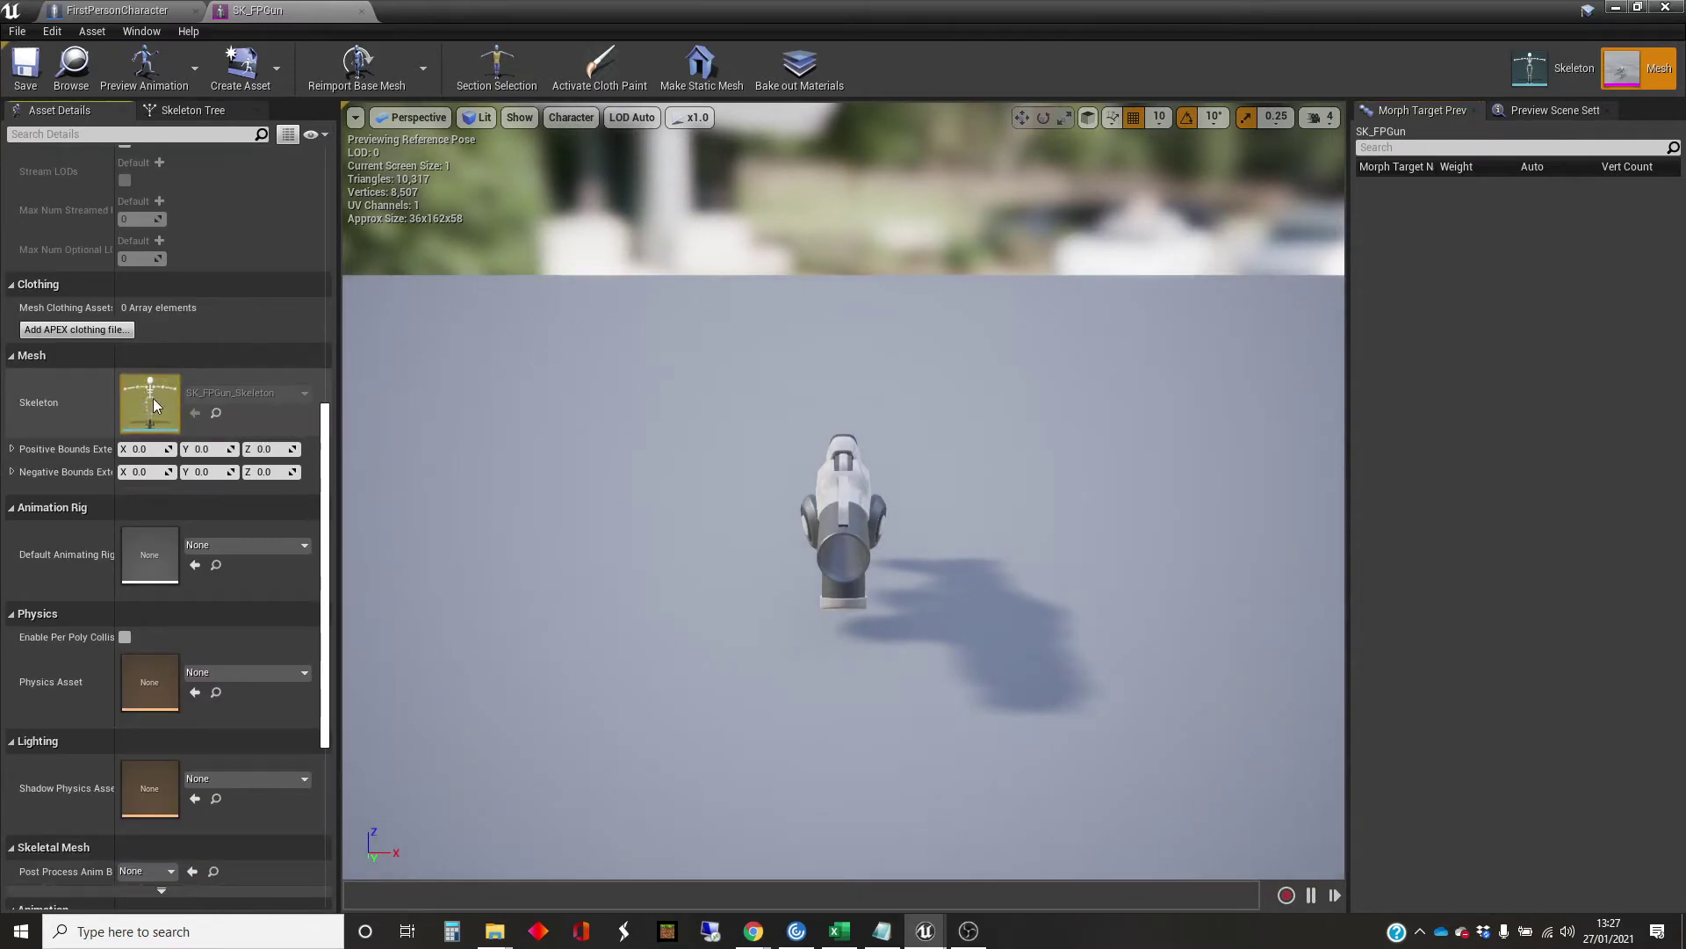
click(126, 150)
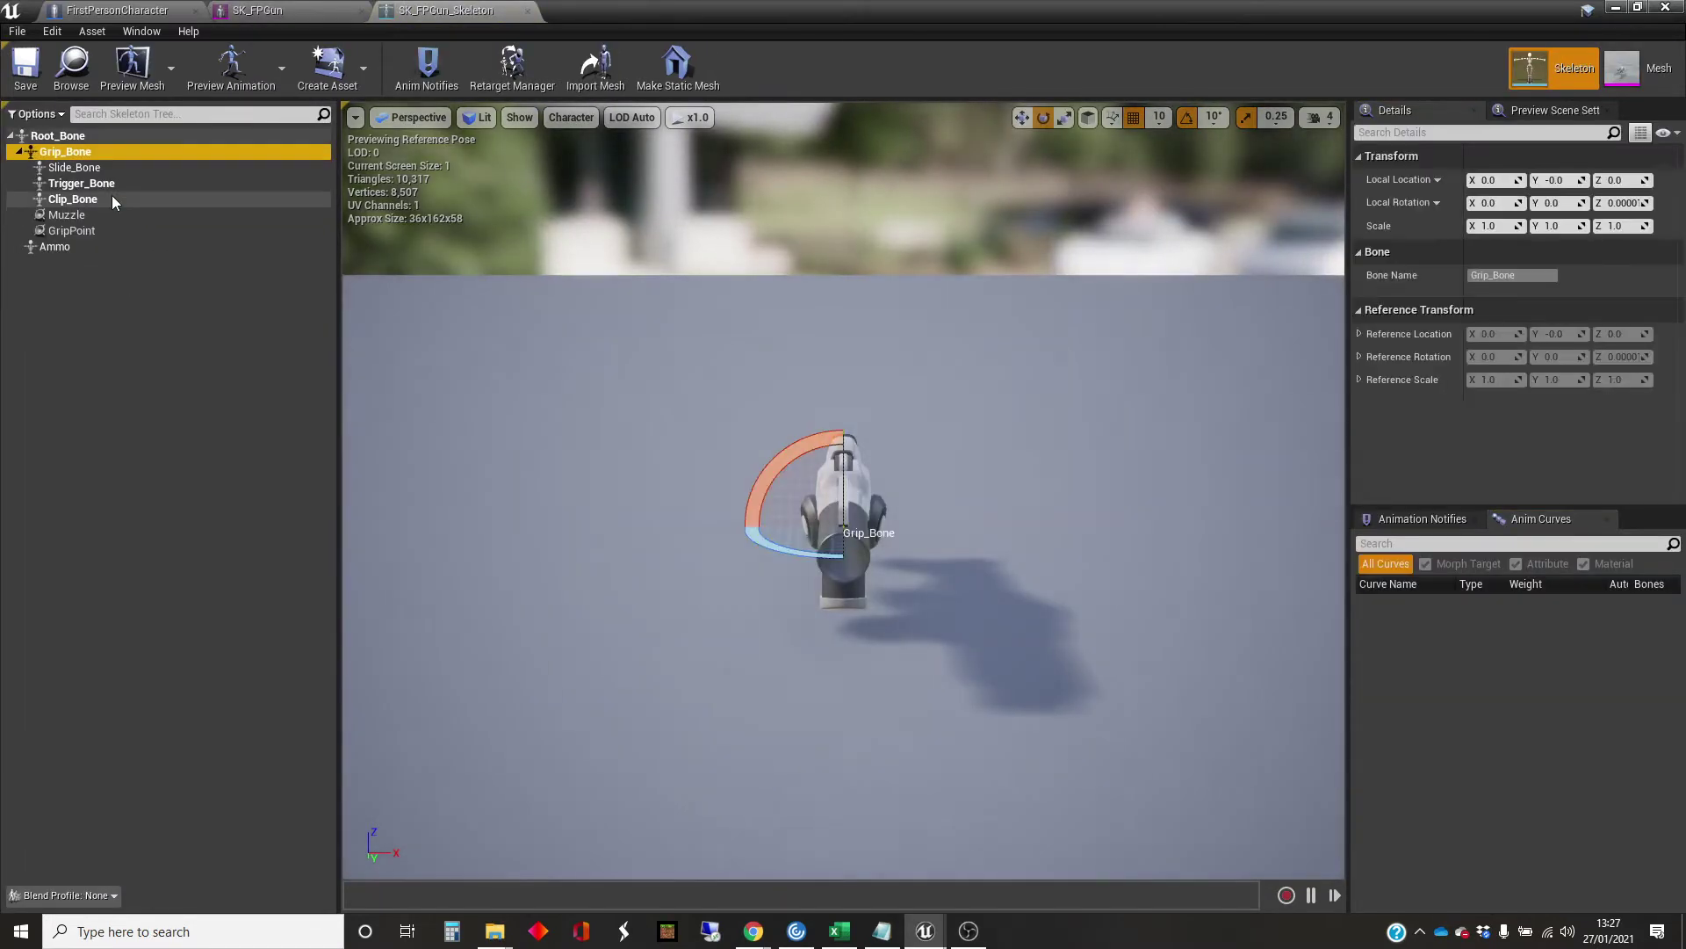
click(528, 12)
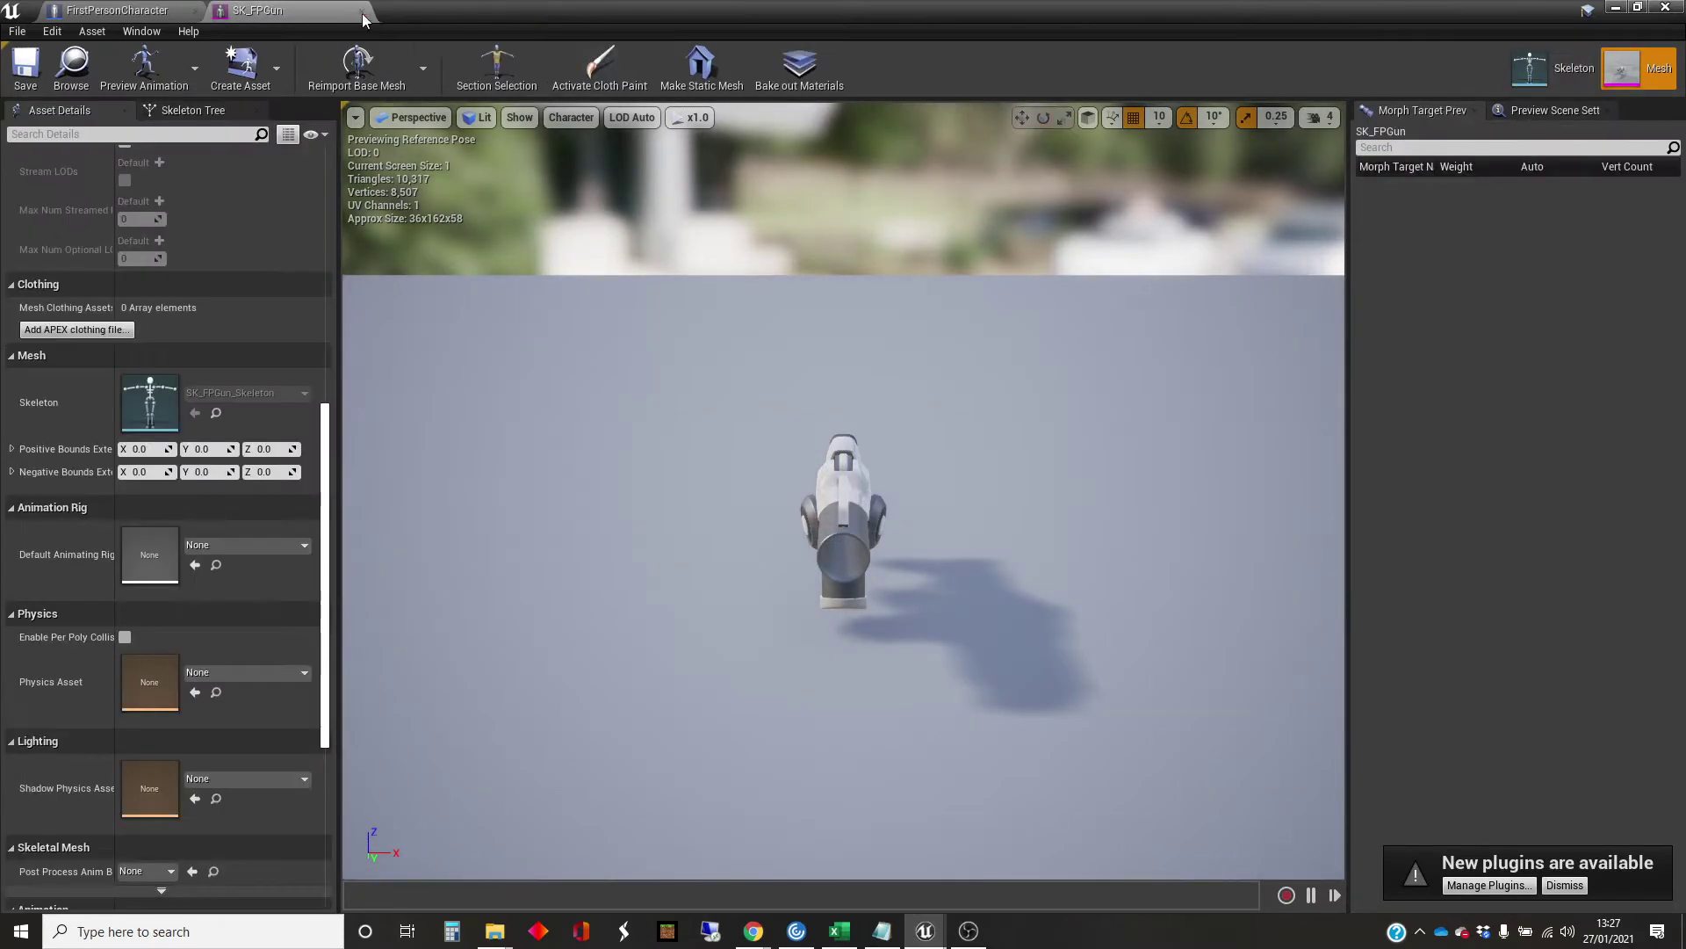
click(361, 12)
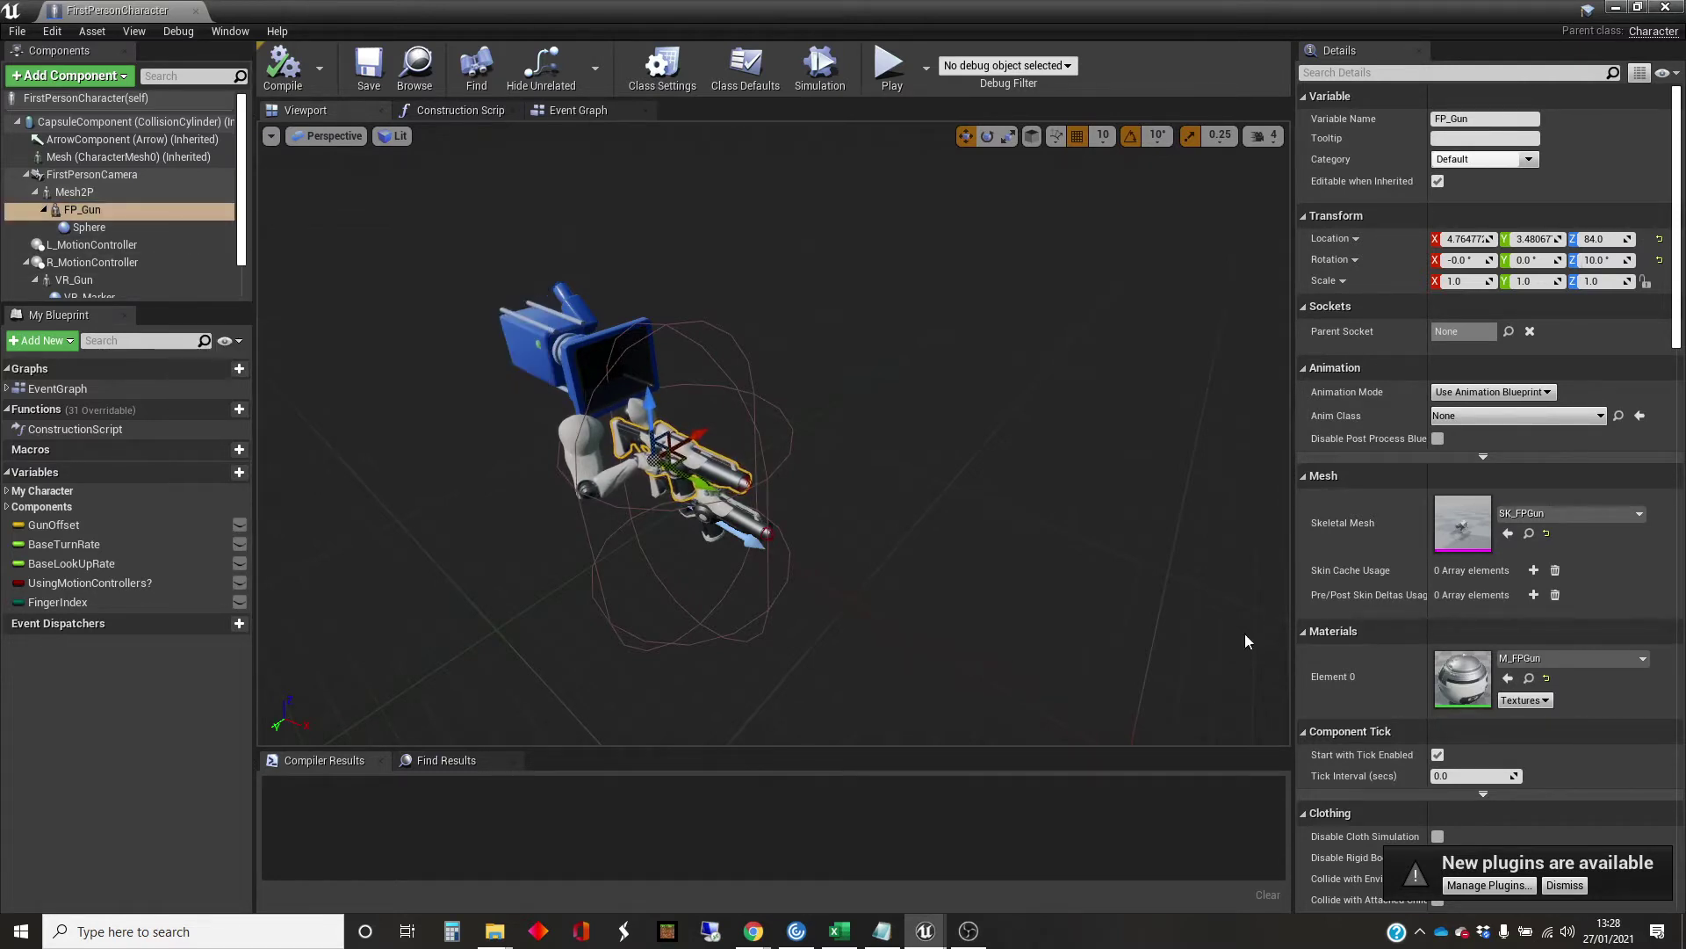
- Turn FP_Gun's Hidden in Game rendering option on and back off, and compile the blueprint
scroll(1425, 555, down, 2)
scroll(1425, 555, down, 20)
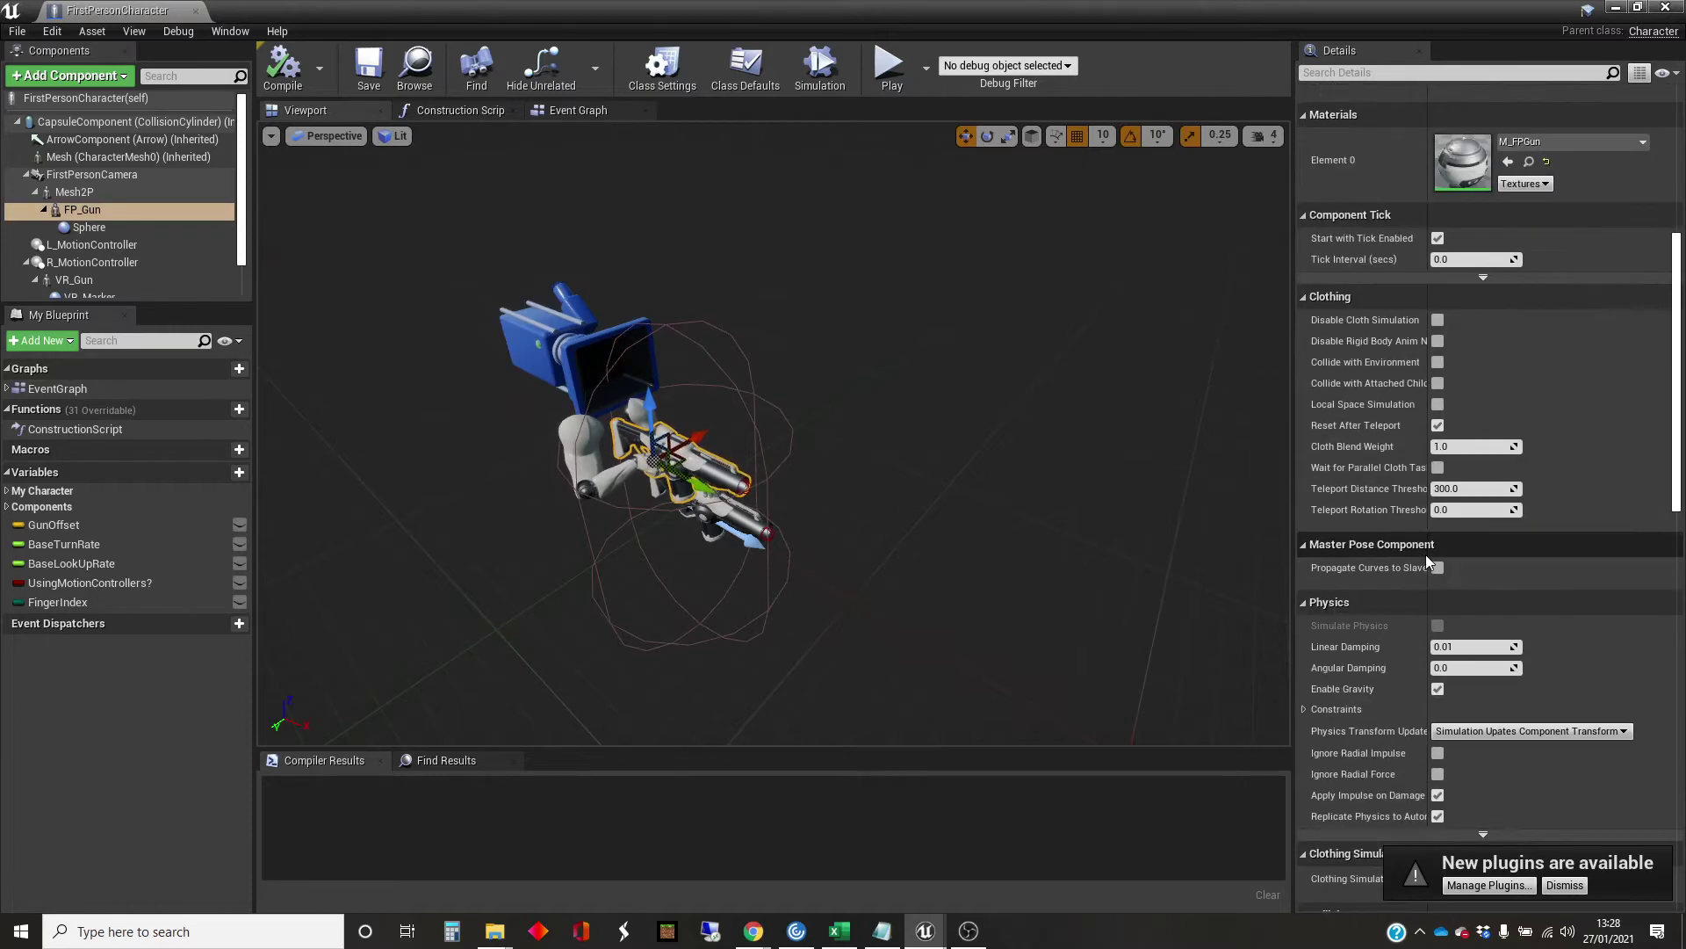
scroll(1425, 555, down, 20)
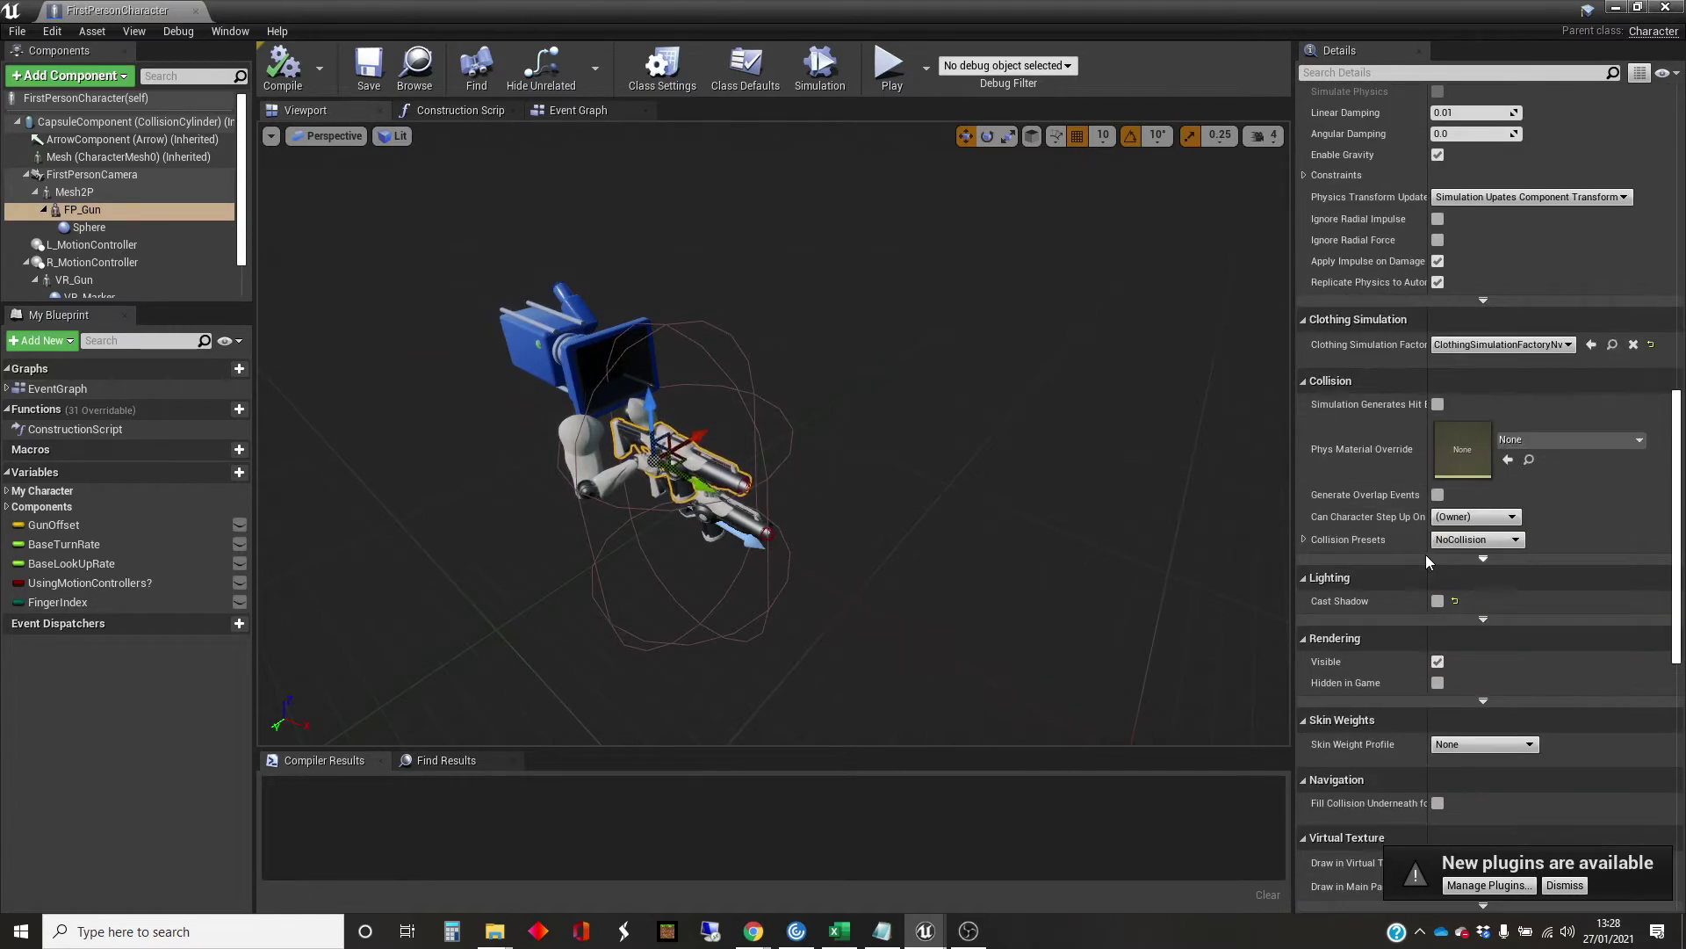
scroll(1425, 555, down, 15)
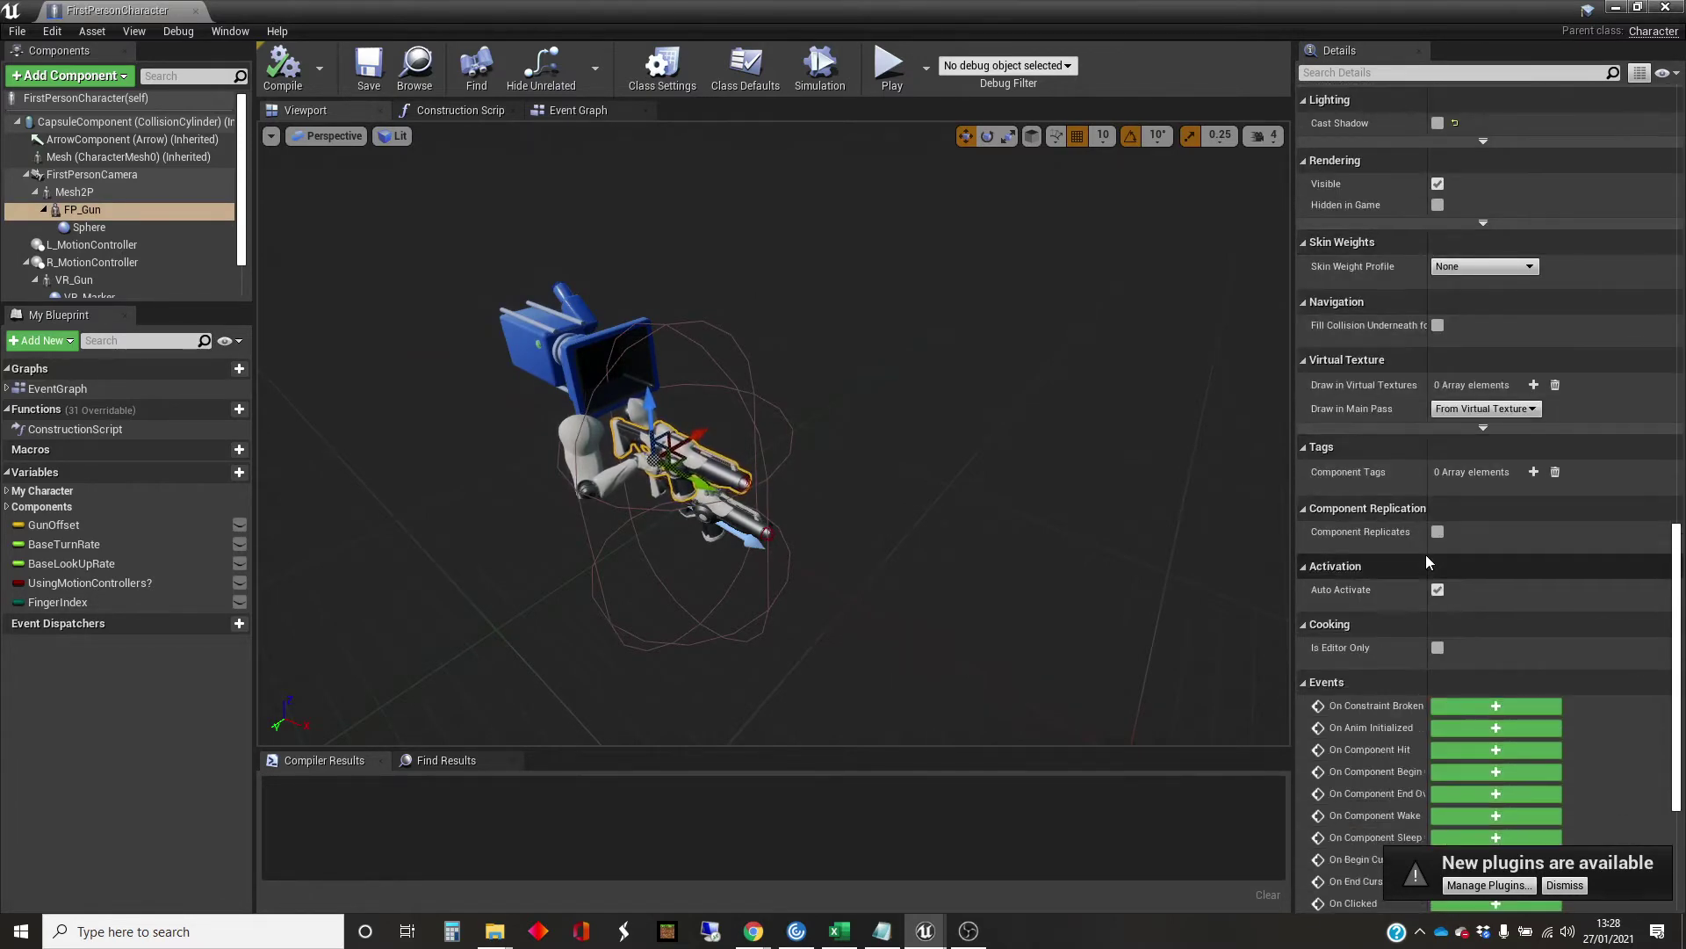
scroll(1425, 555, up, 13)
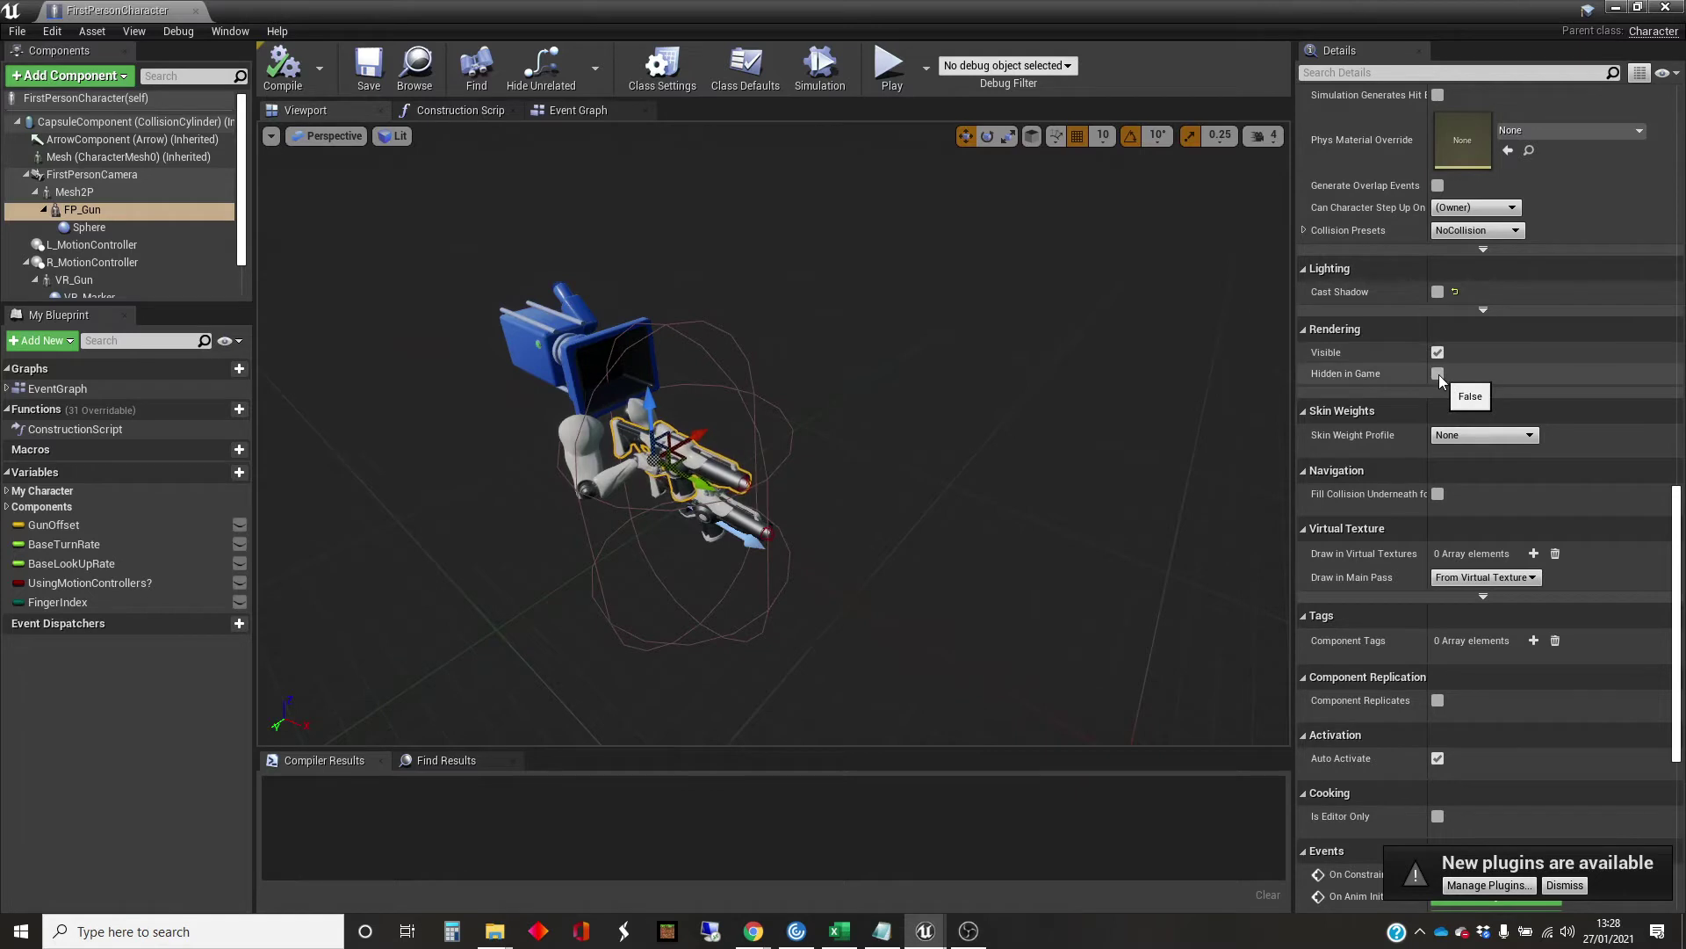
click(1438, 373)
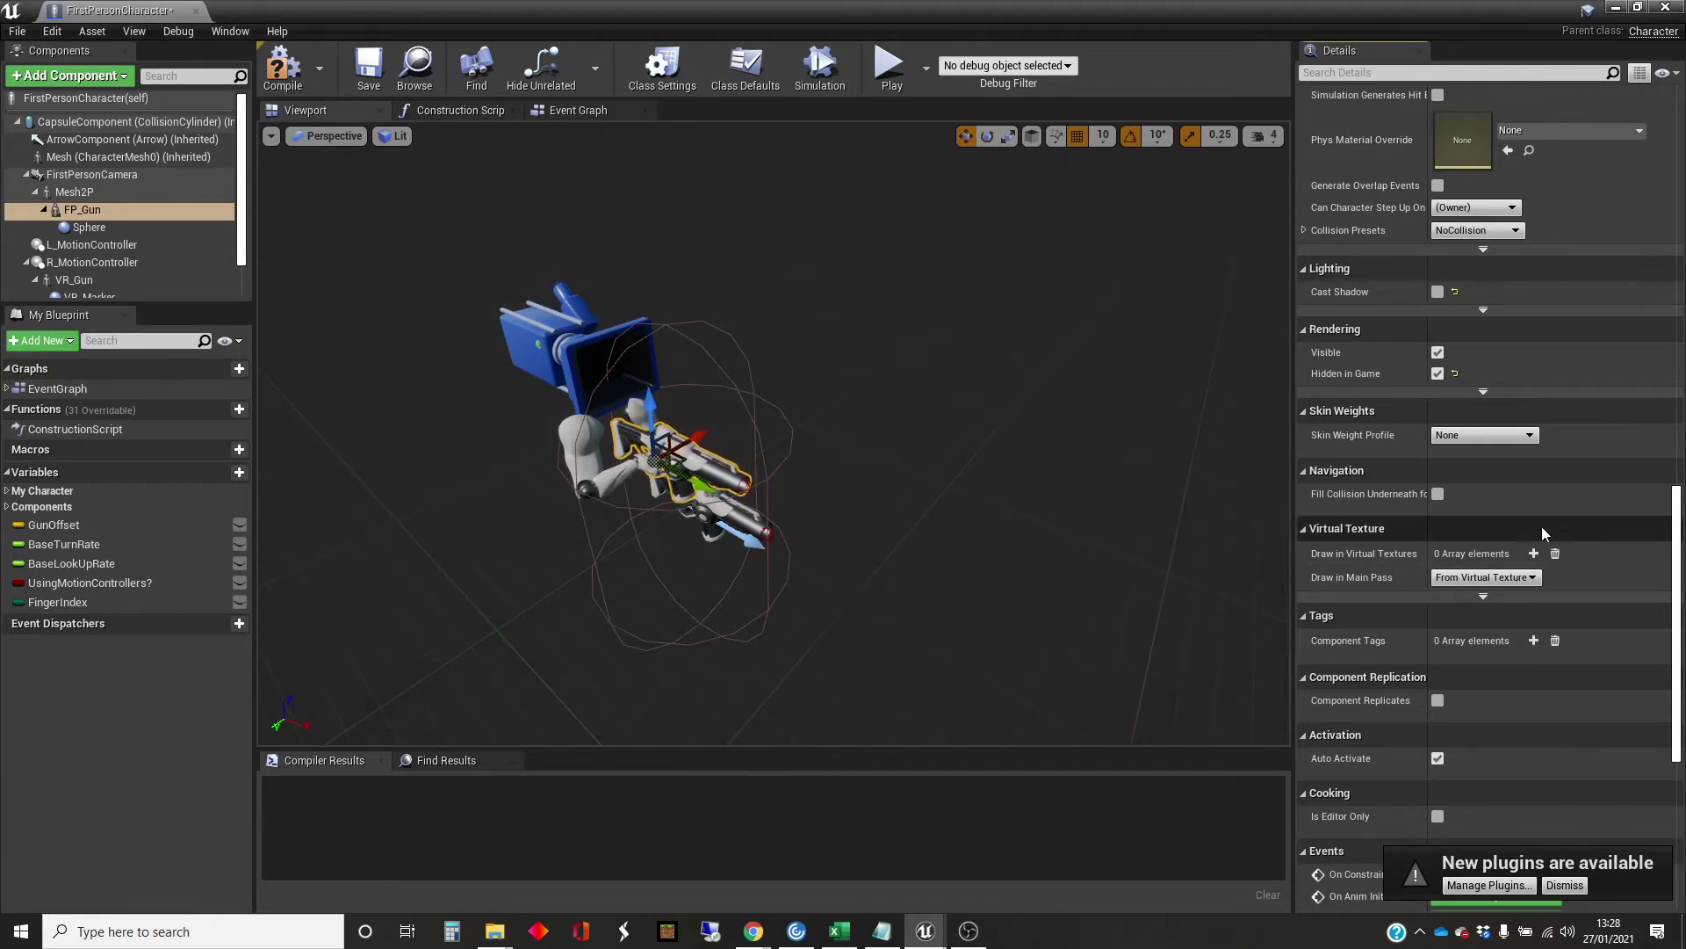
click(1438, 374)
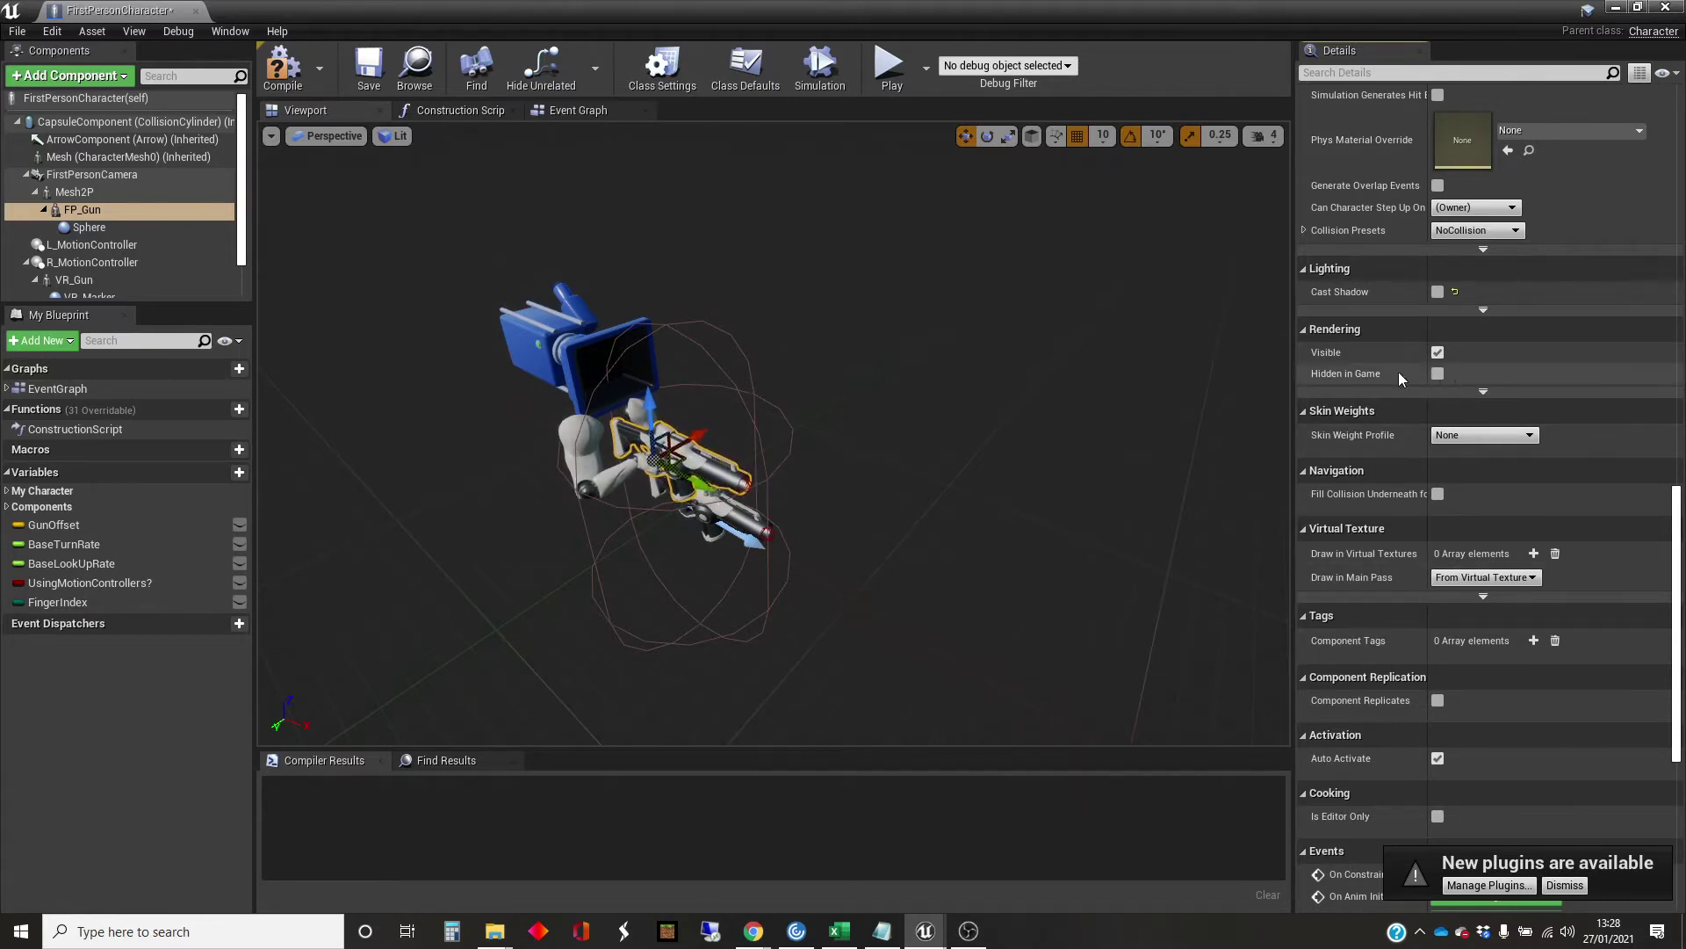
click(279, 68)
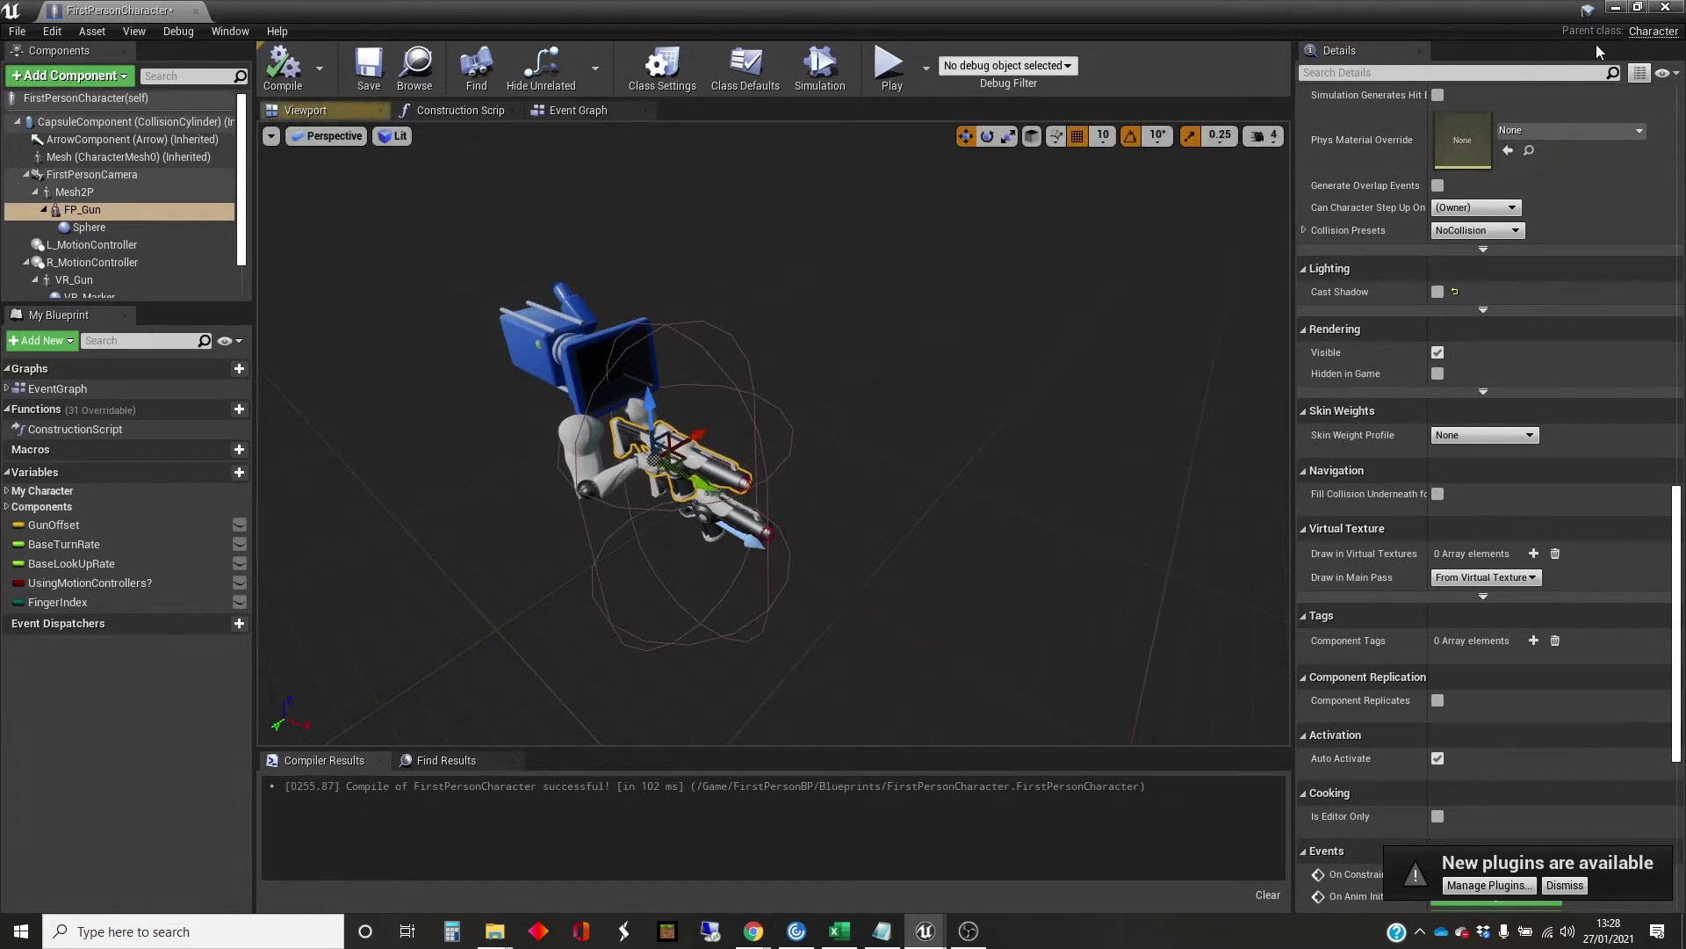
- Play-test the level from the main editor, walking around the arena and firing several shots, and end the session
click(1614, 7)
click(1010, 70)
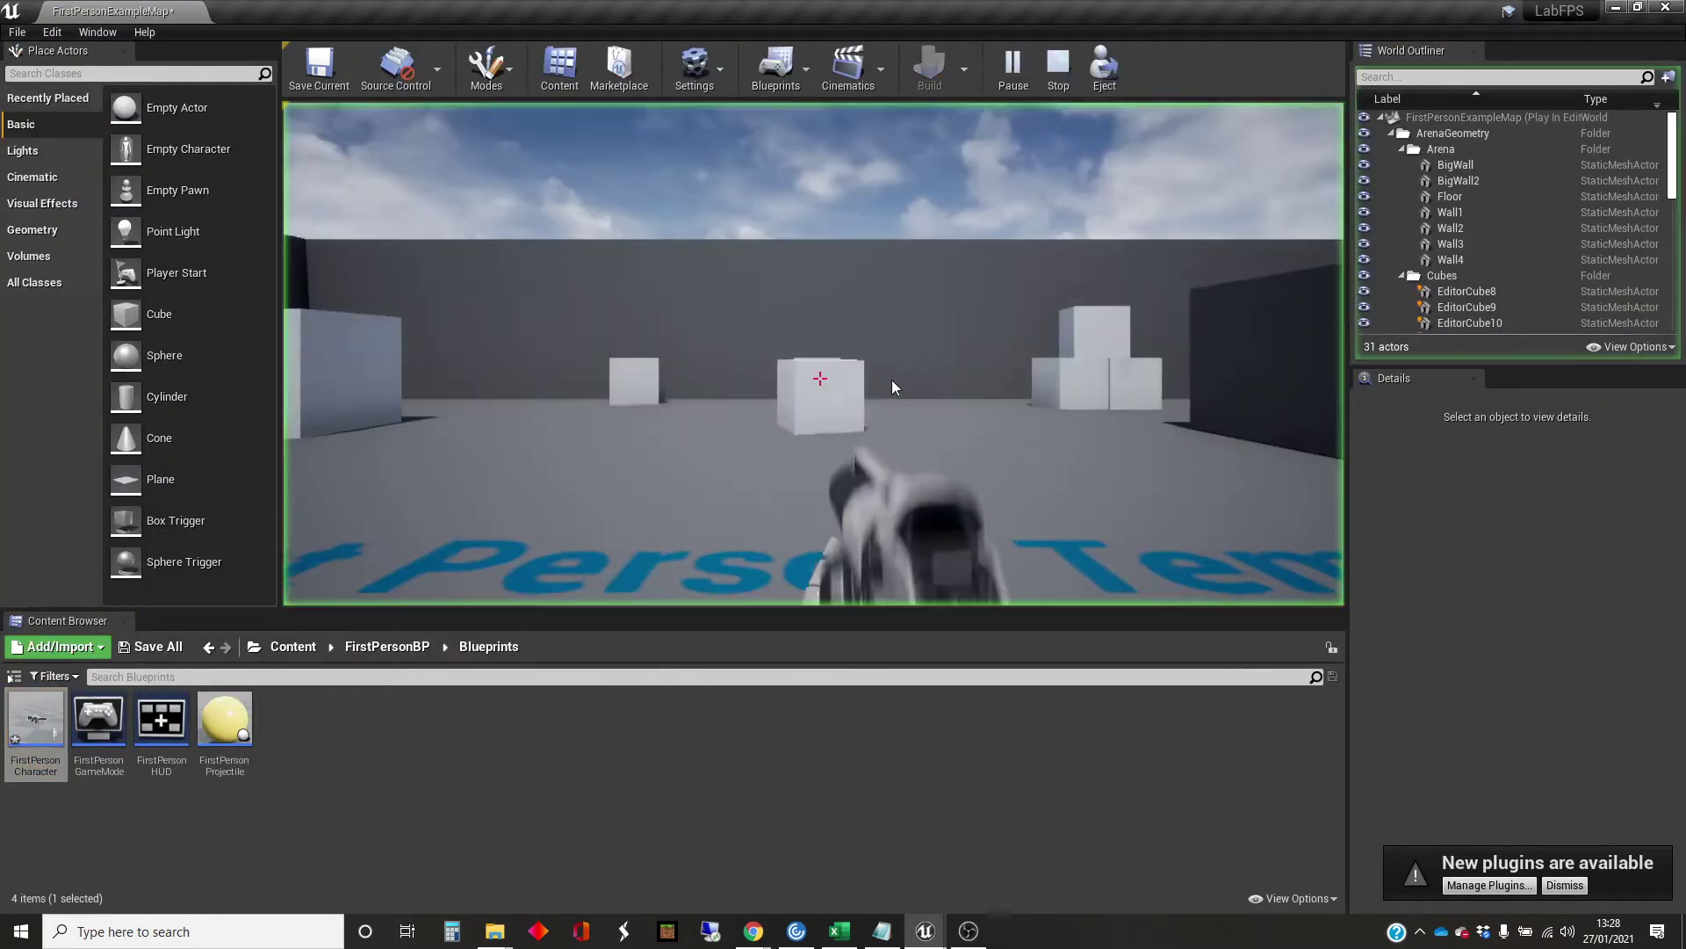
click(819, 378)
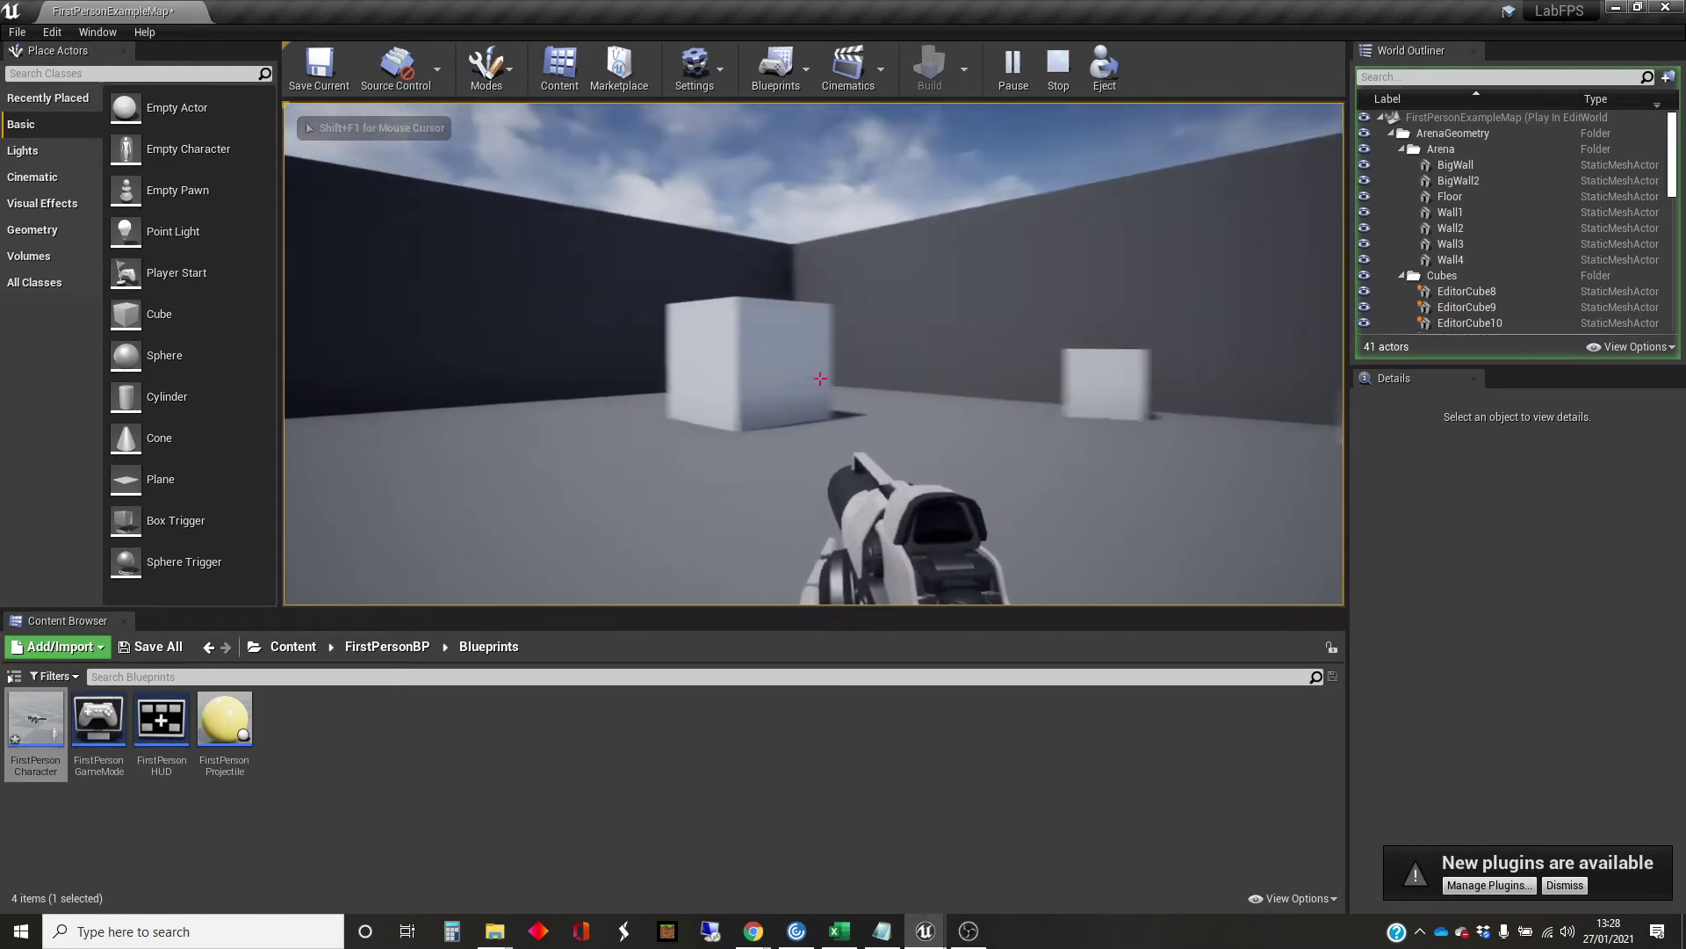
key(w)
click(820, 378)
click(819, 378)
key(w)
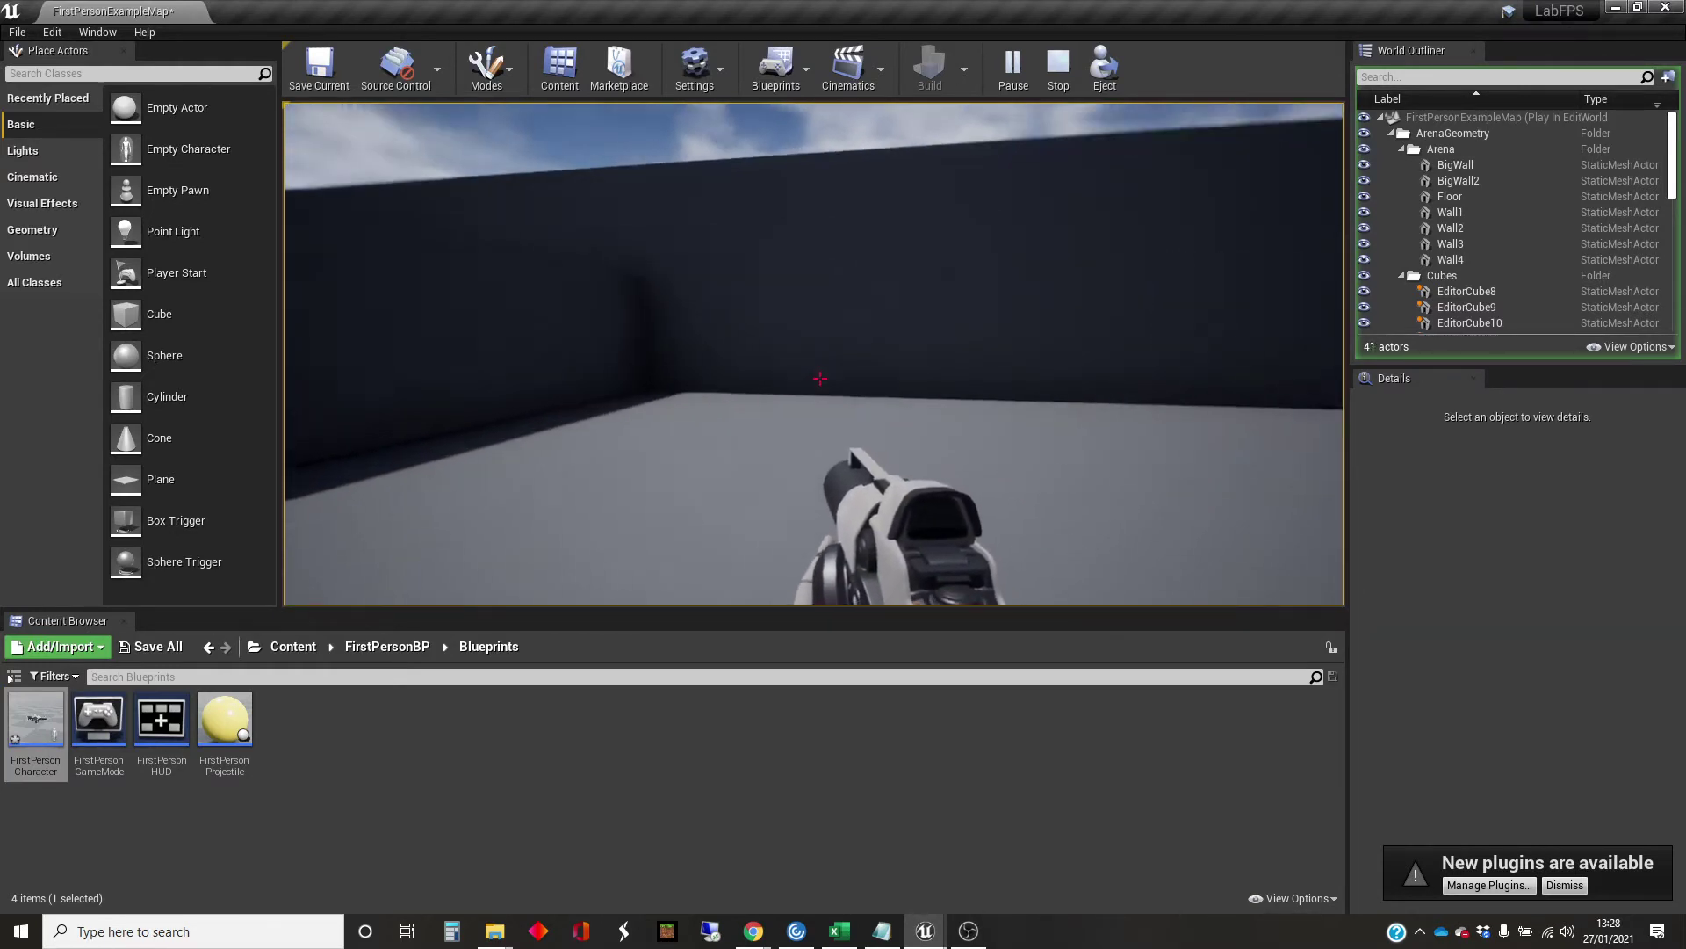
click(819, 378)
click(819, 378)
key(w)
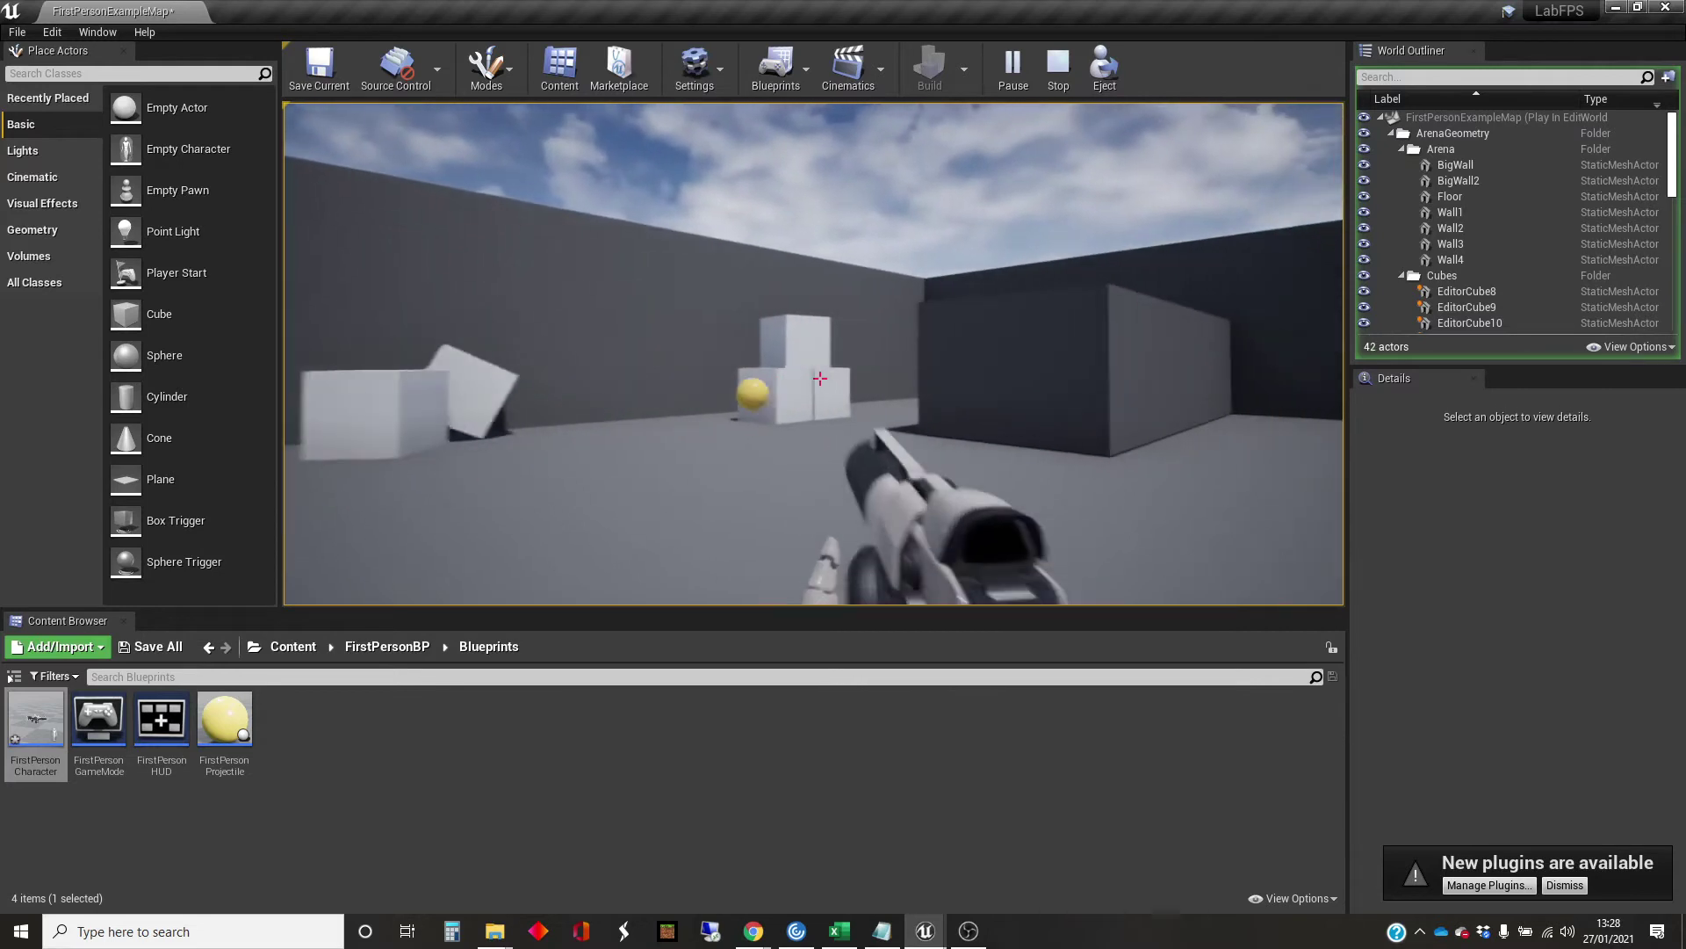
key(s)
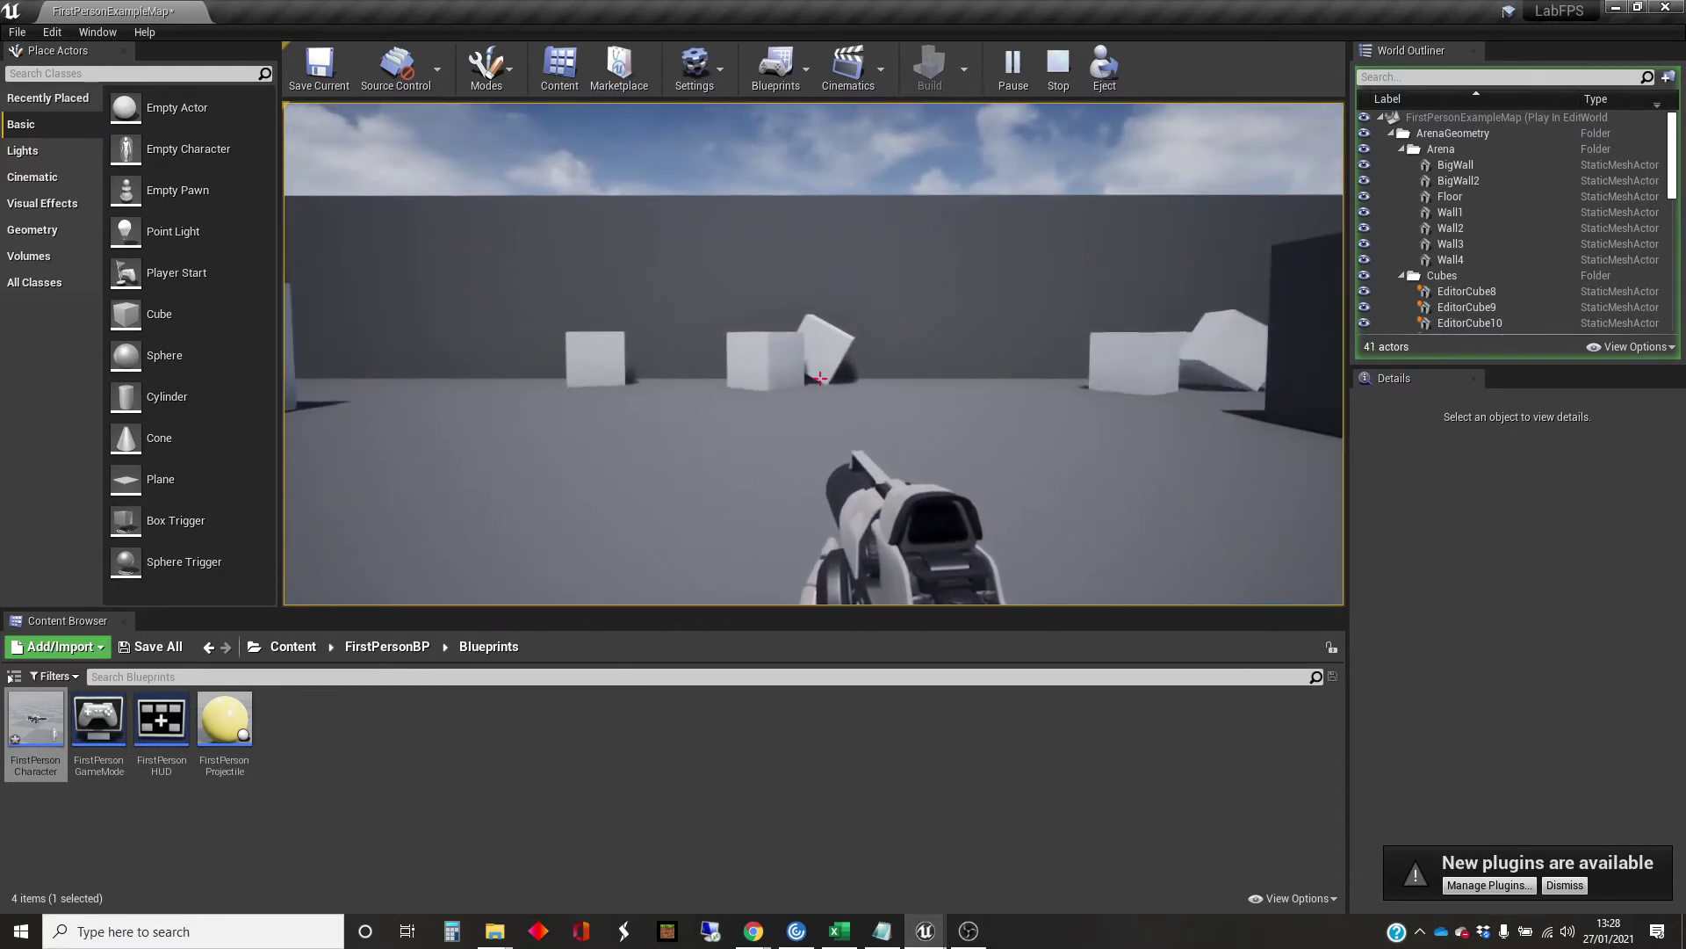
key(Escape)
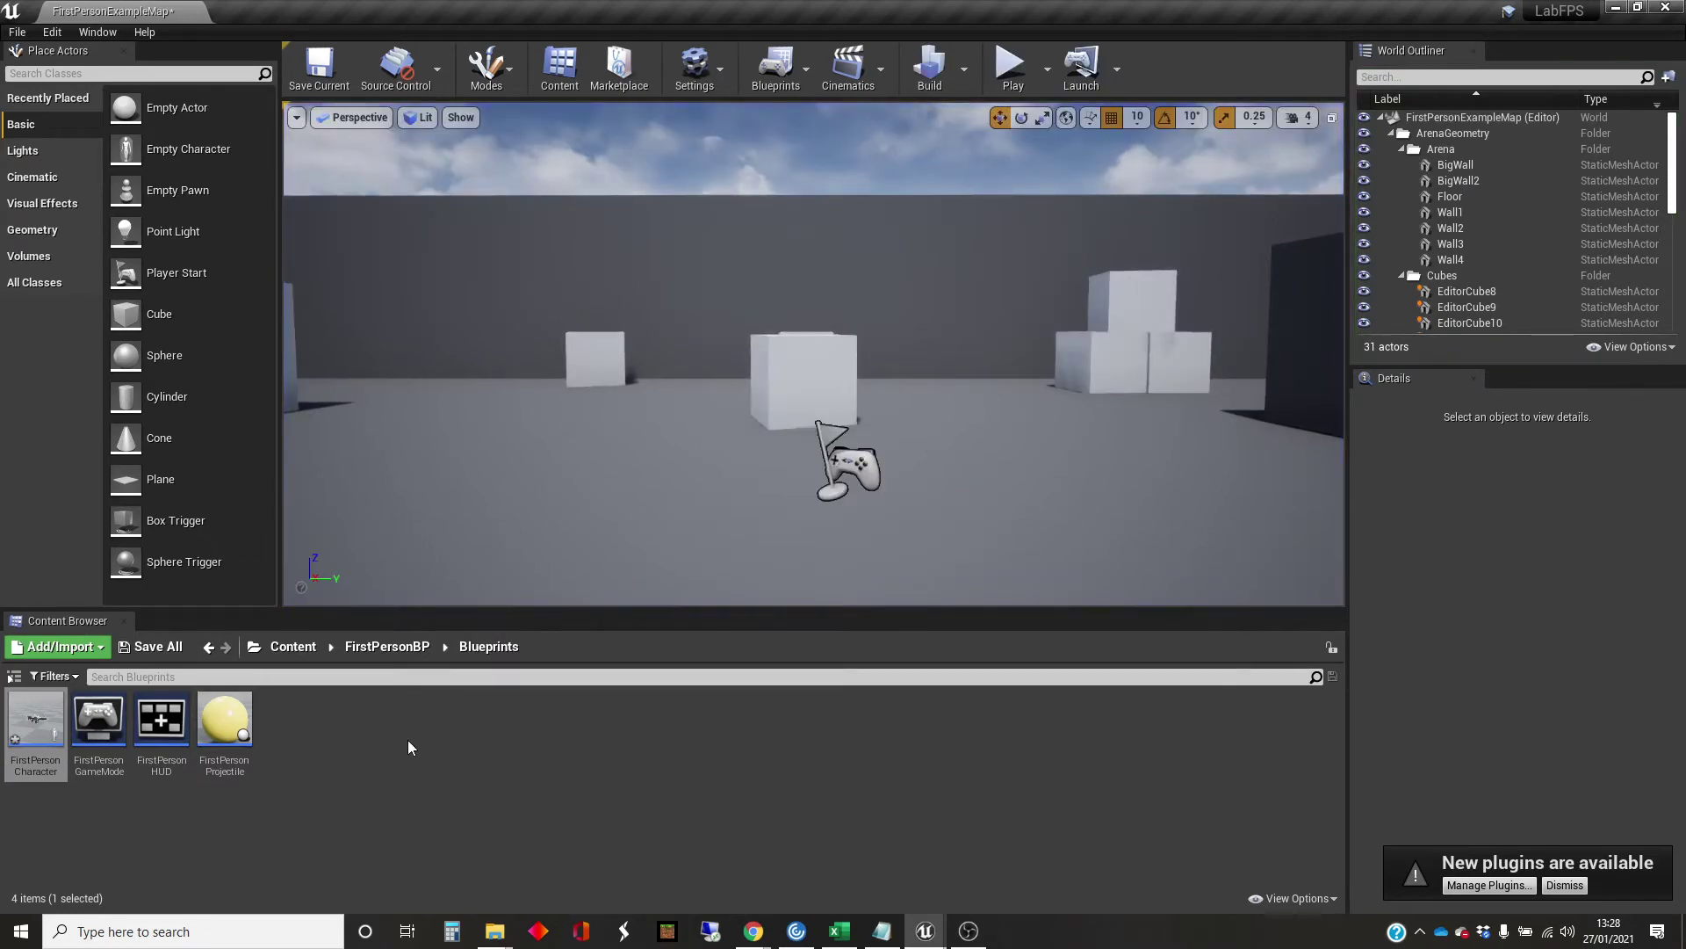
- Reopen the FirstPersonCharacter blueprint, enable Hidden in Game for the FP_Gun component, and return to the level editor
double_click(35, 722)
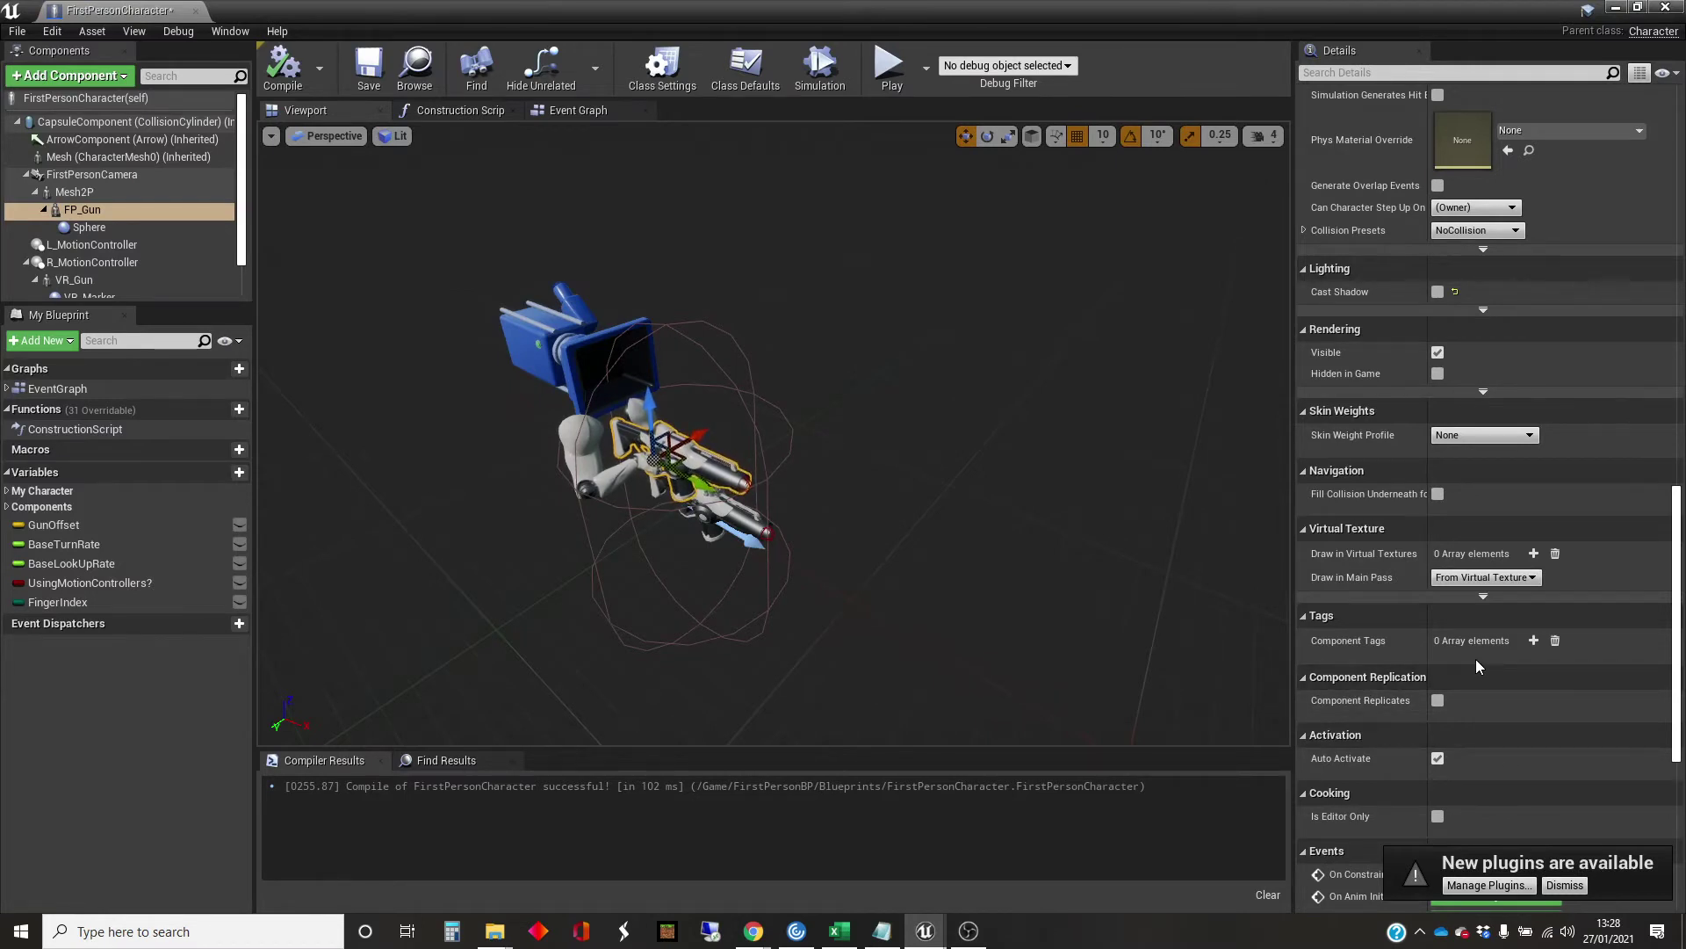
click(1439, 373)
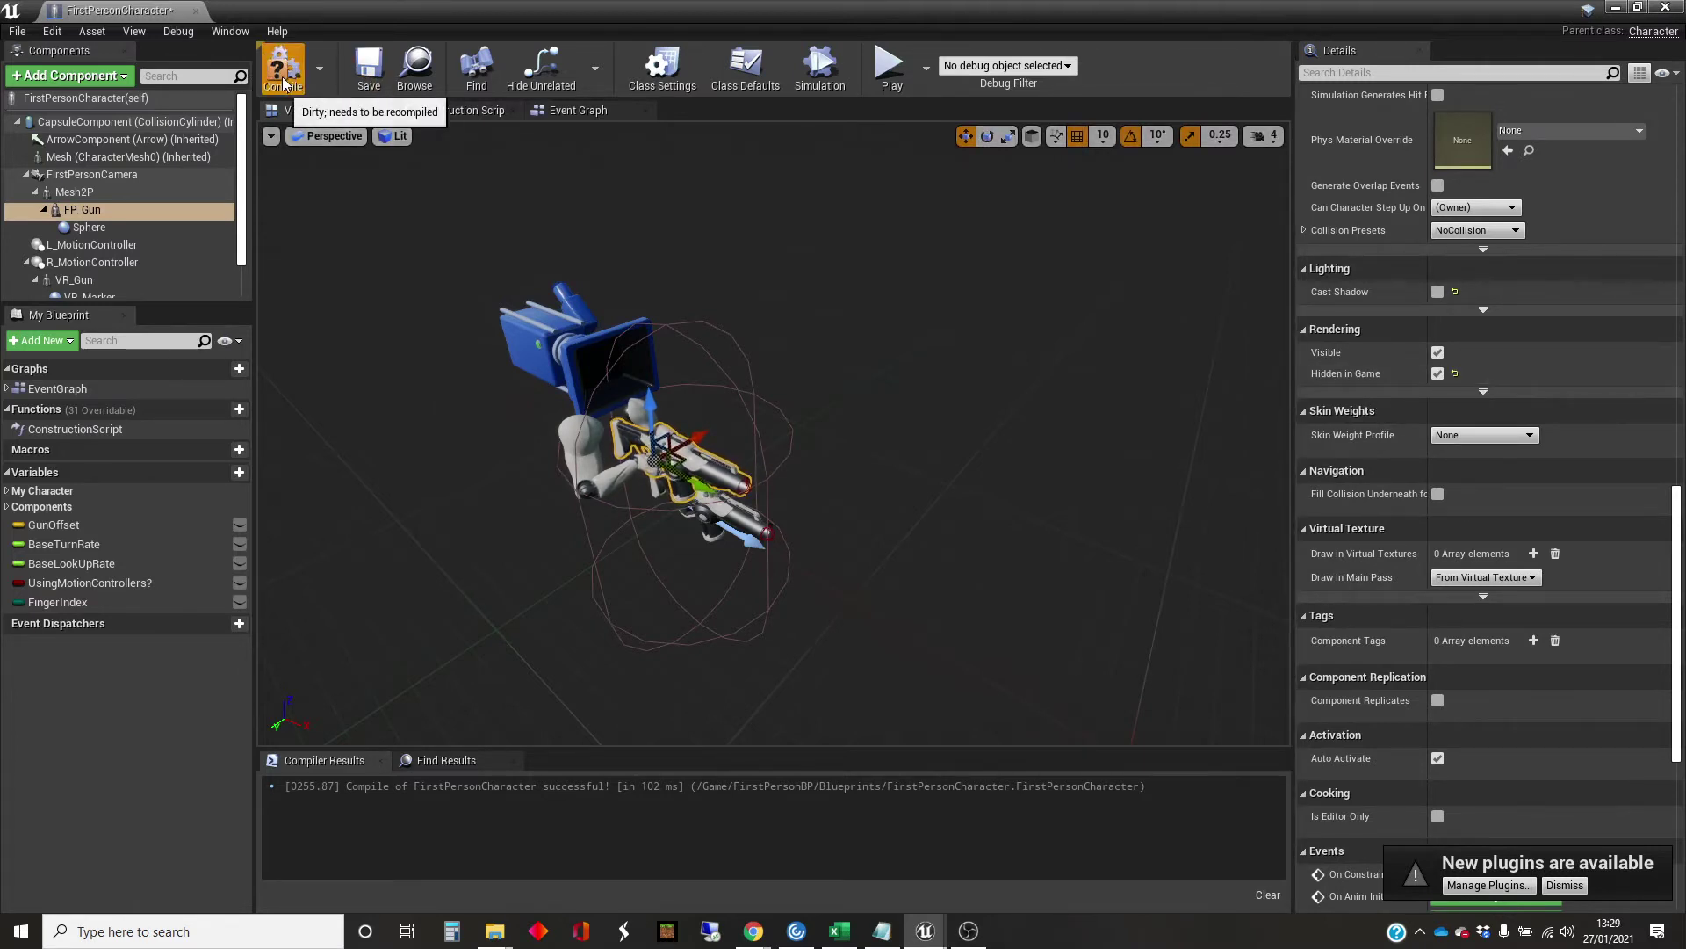
click(1614, 7)
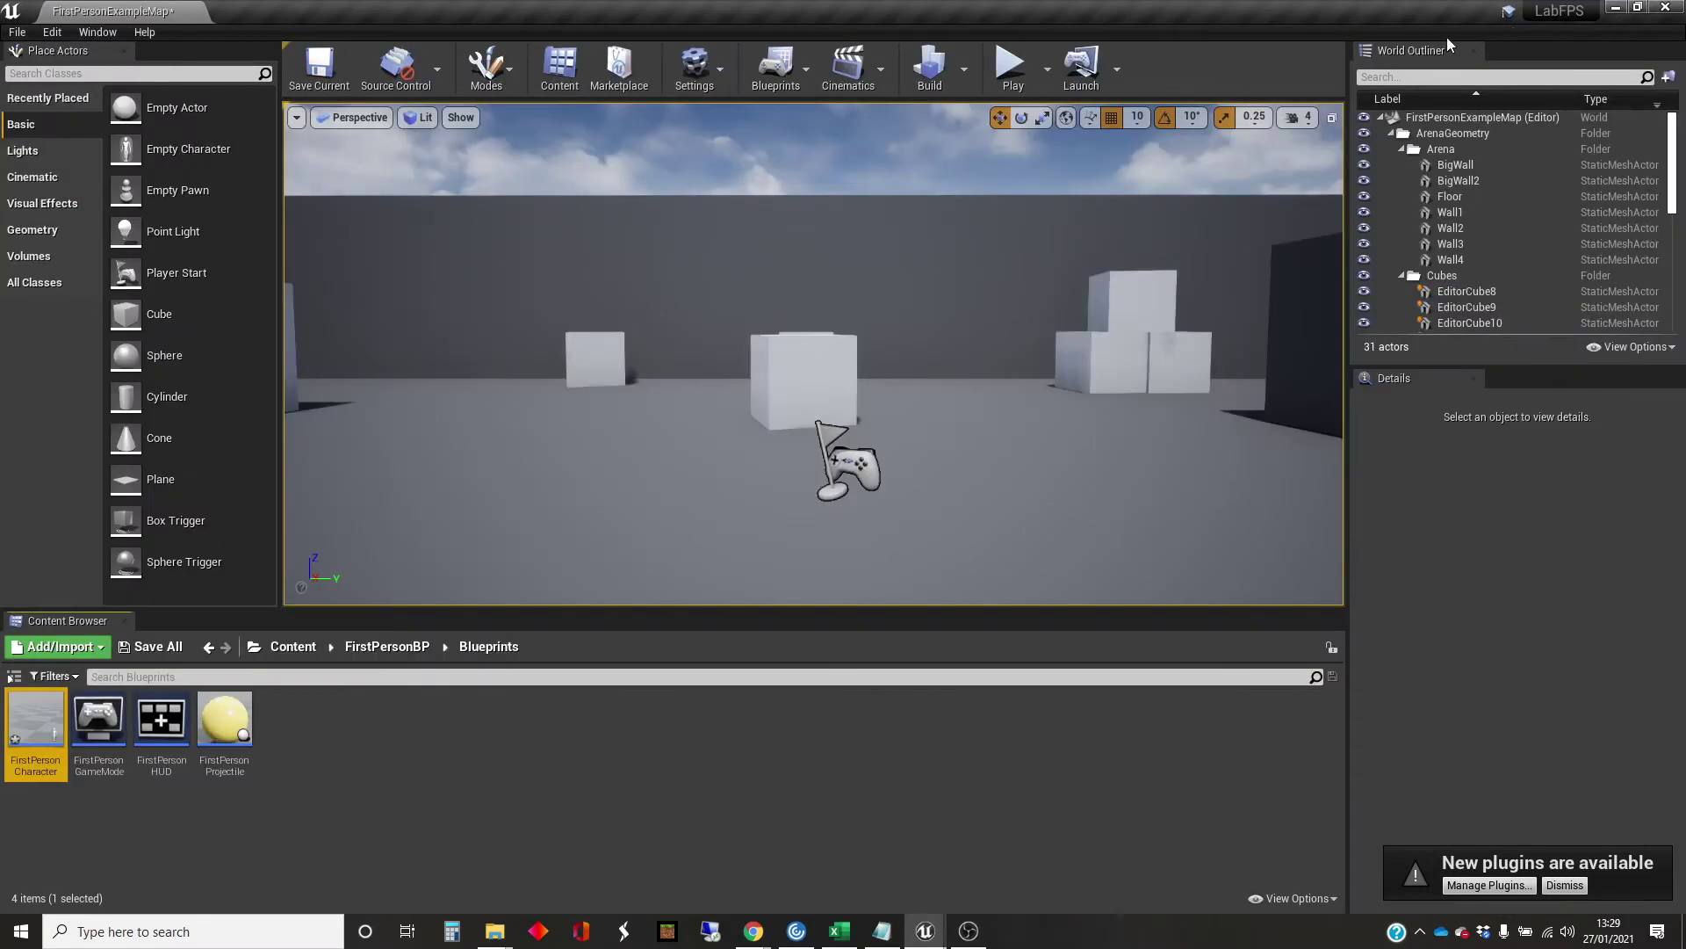
- Play the level again to check the hidden gun, fire test shots, and stop playing
click(1010, 66)
click(819, 378)
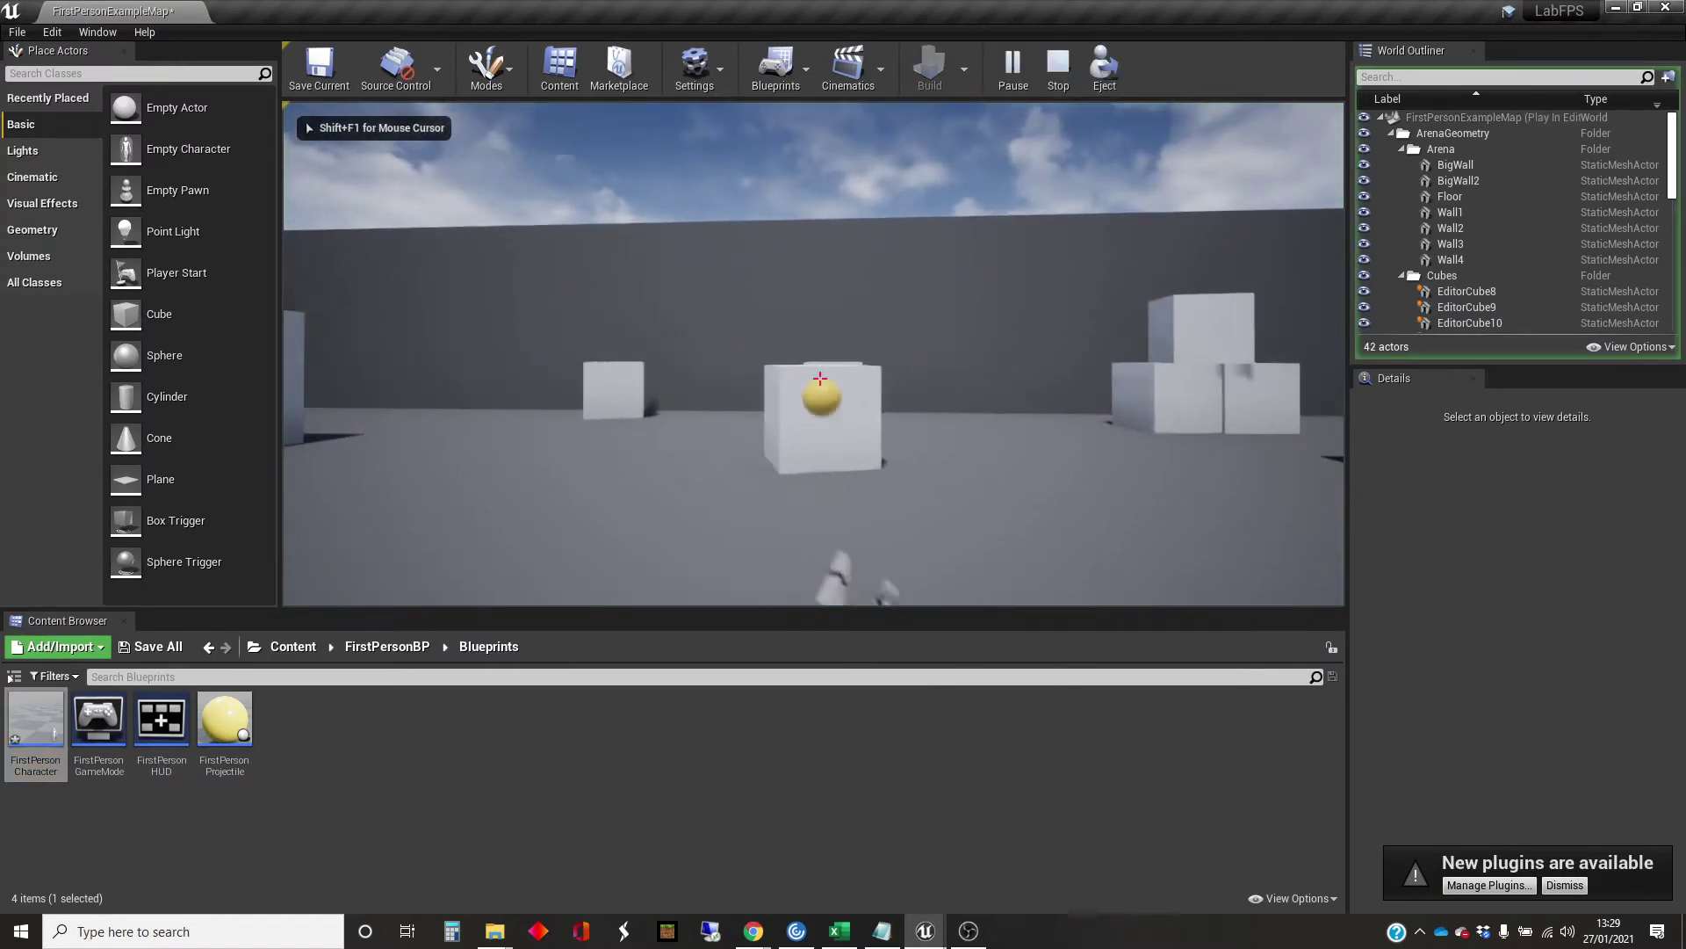
click(820, 378)
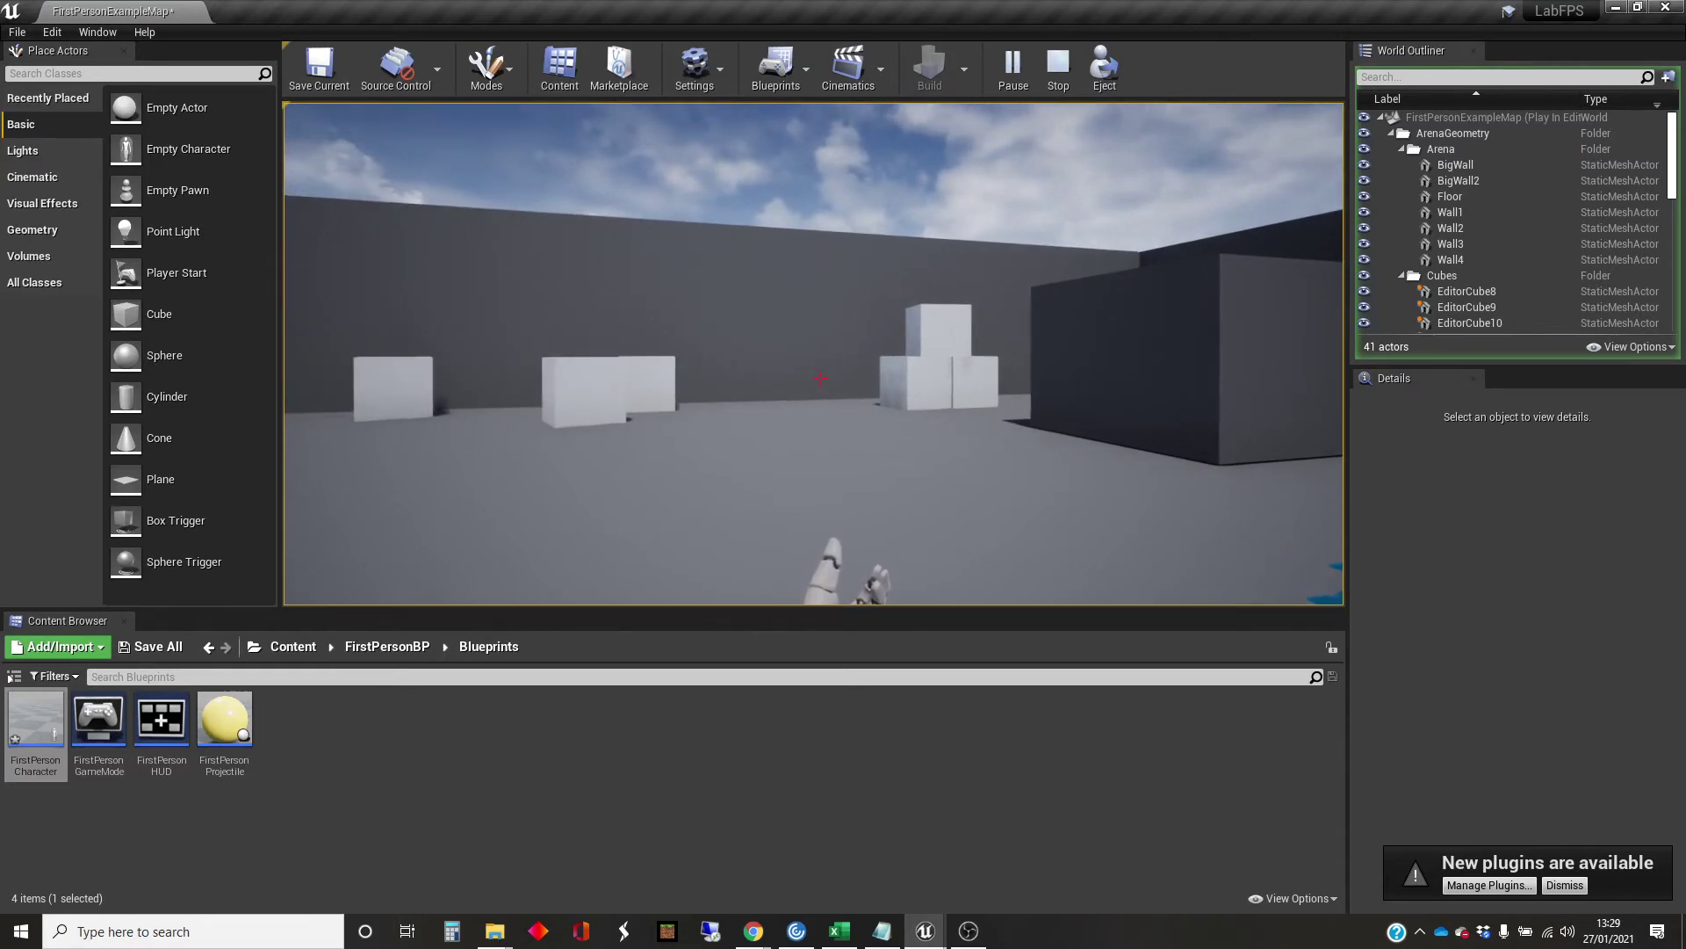
key(Escape)
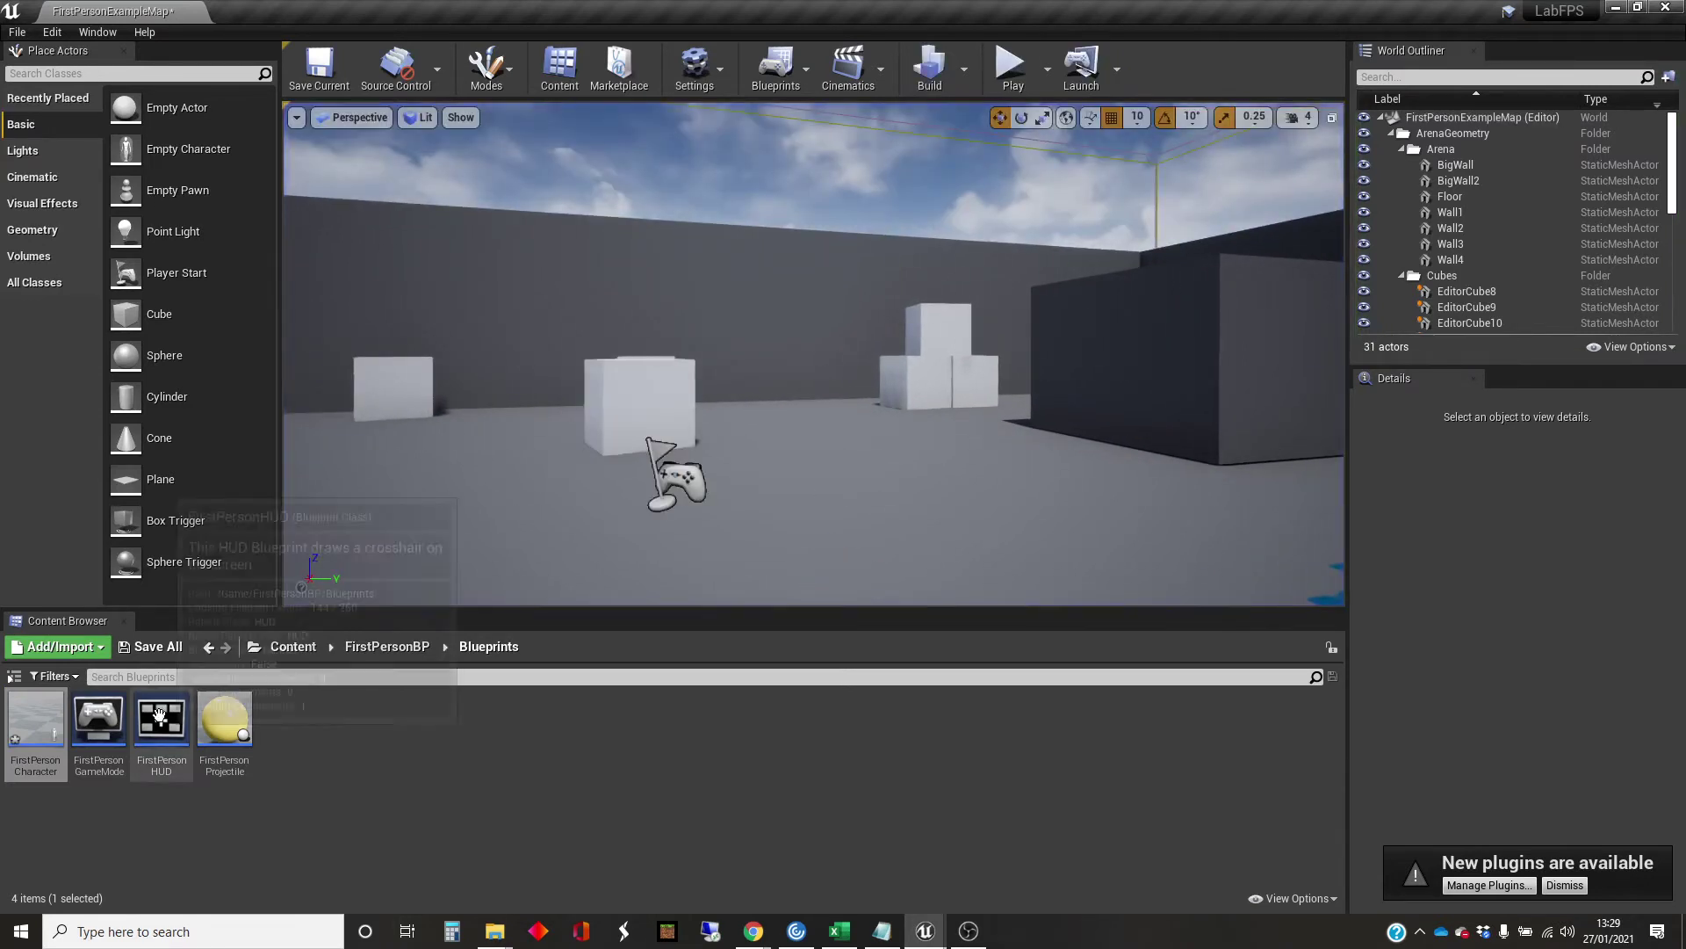
- Open the FirstPersonCharacter blueprint and add a Static Mesh component named MyGun under FP_Gun
double_click(40, 729)
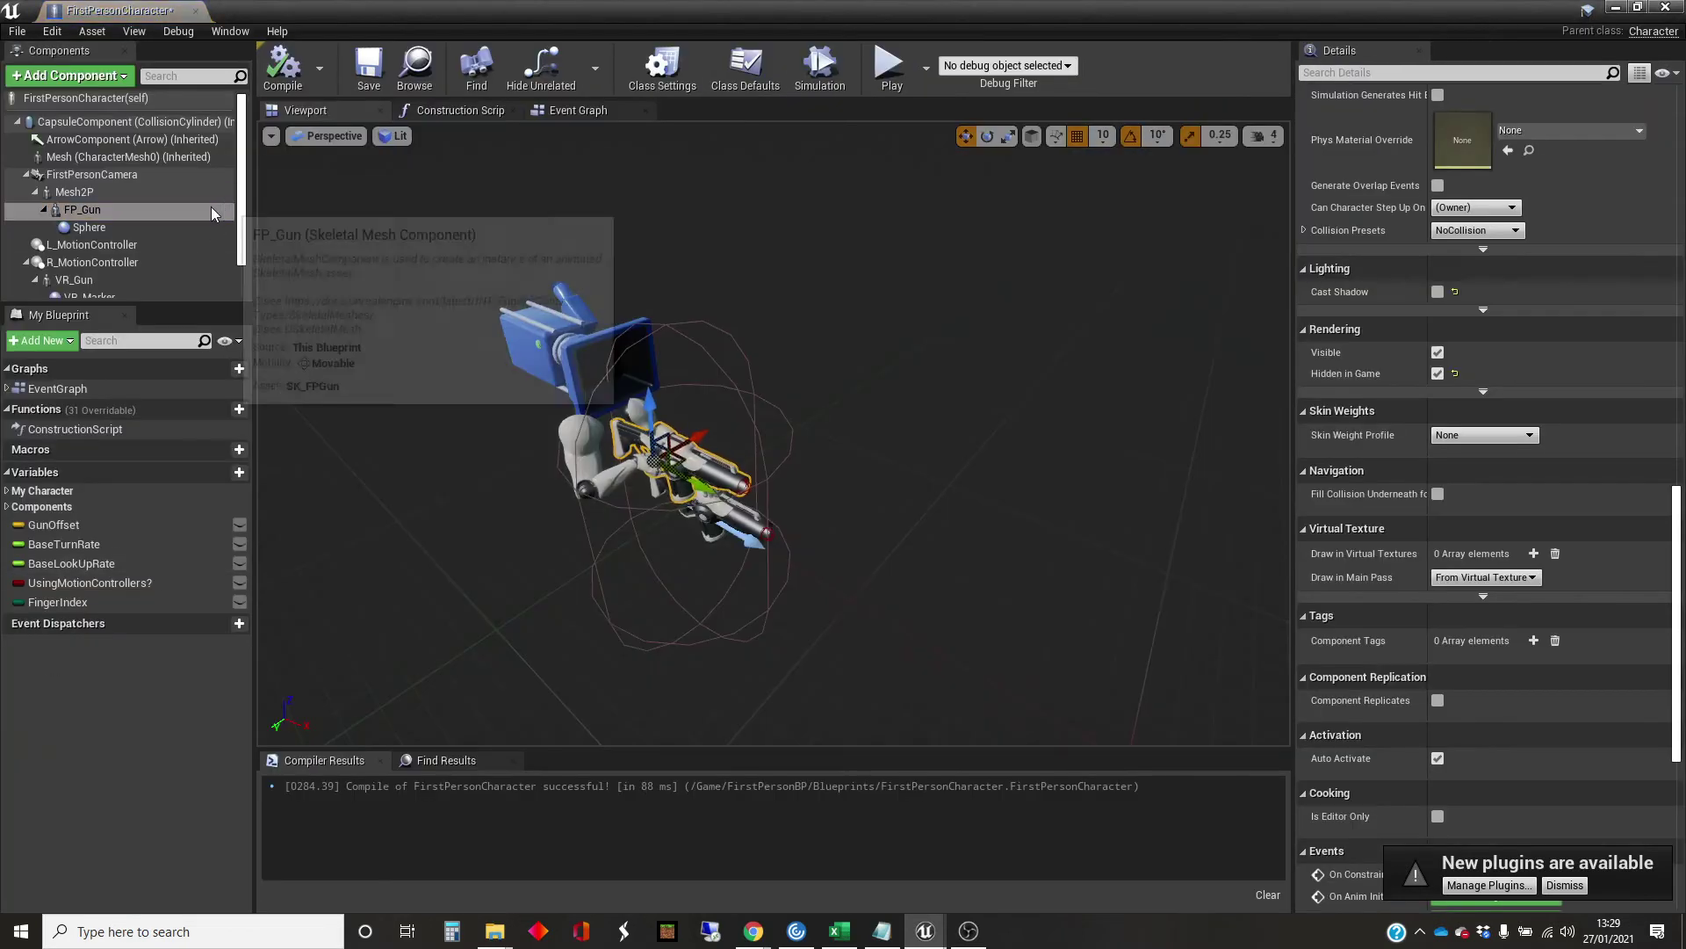
click(122, 75)
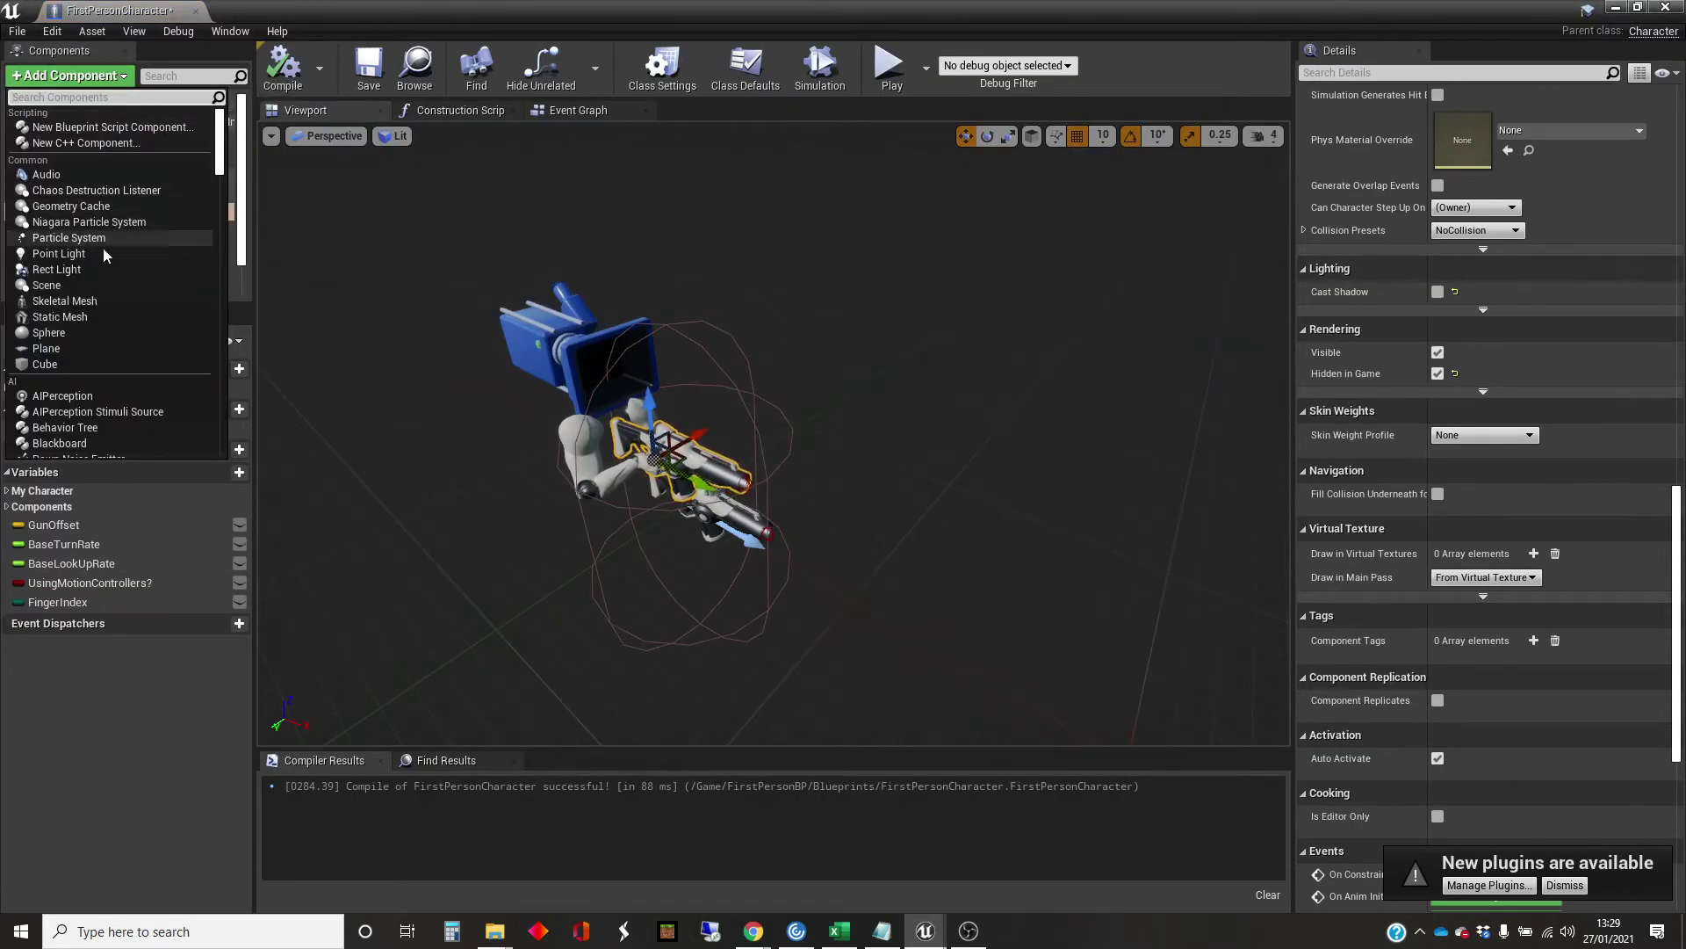
click(87, 316)
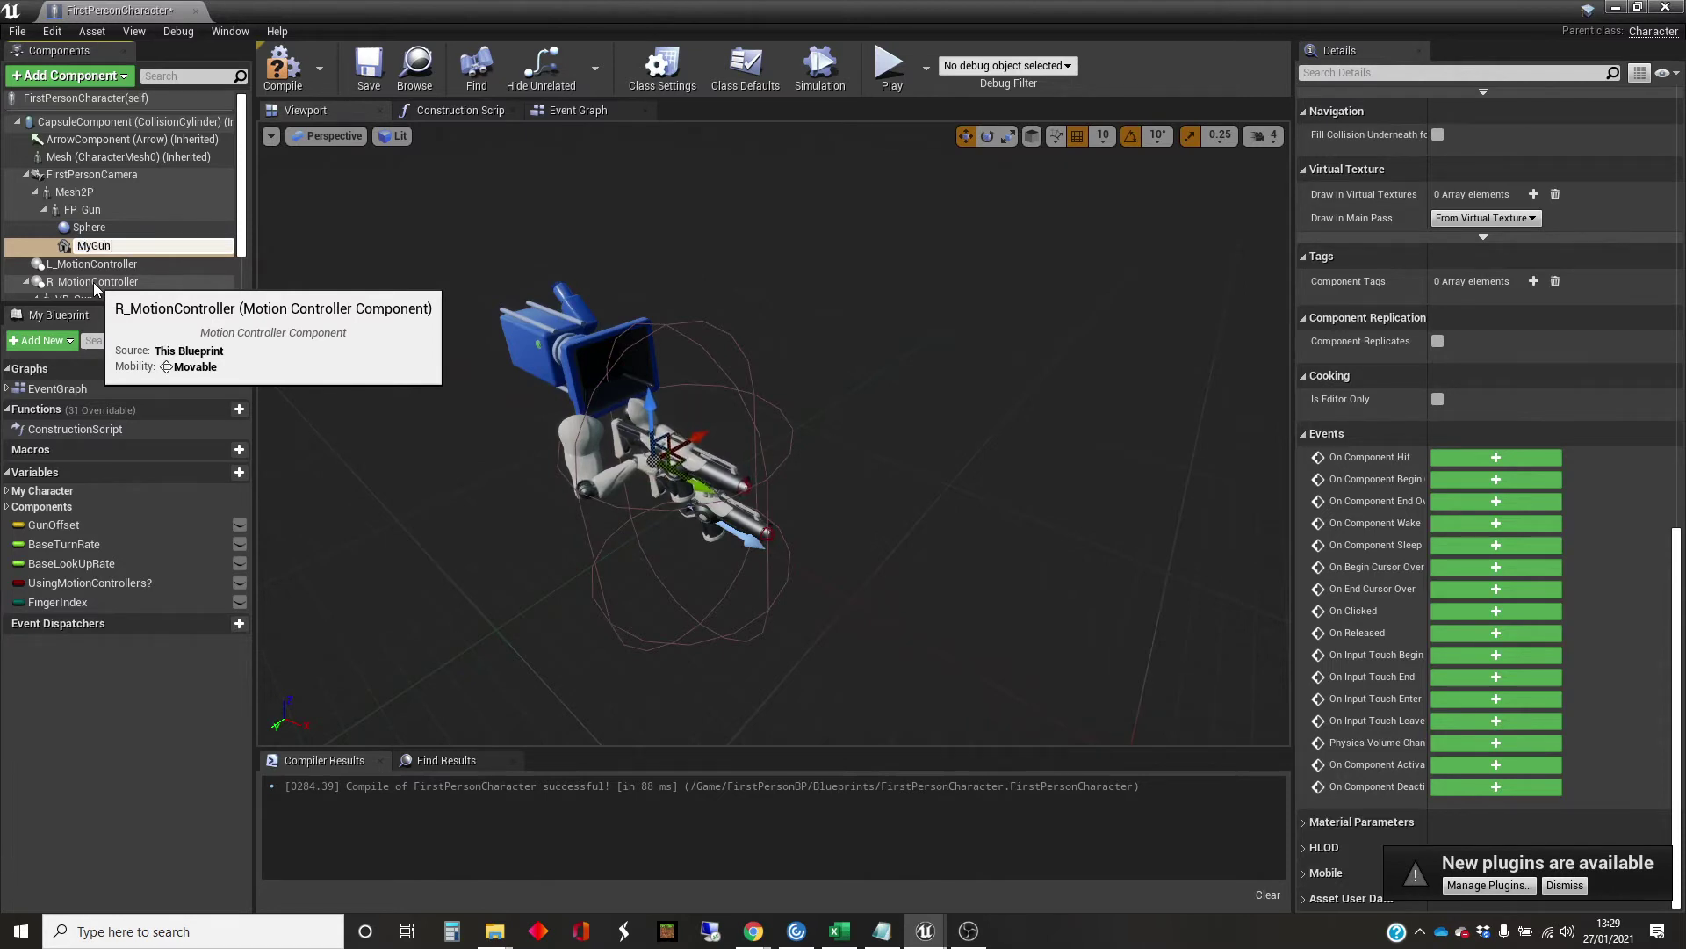
key(Return)
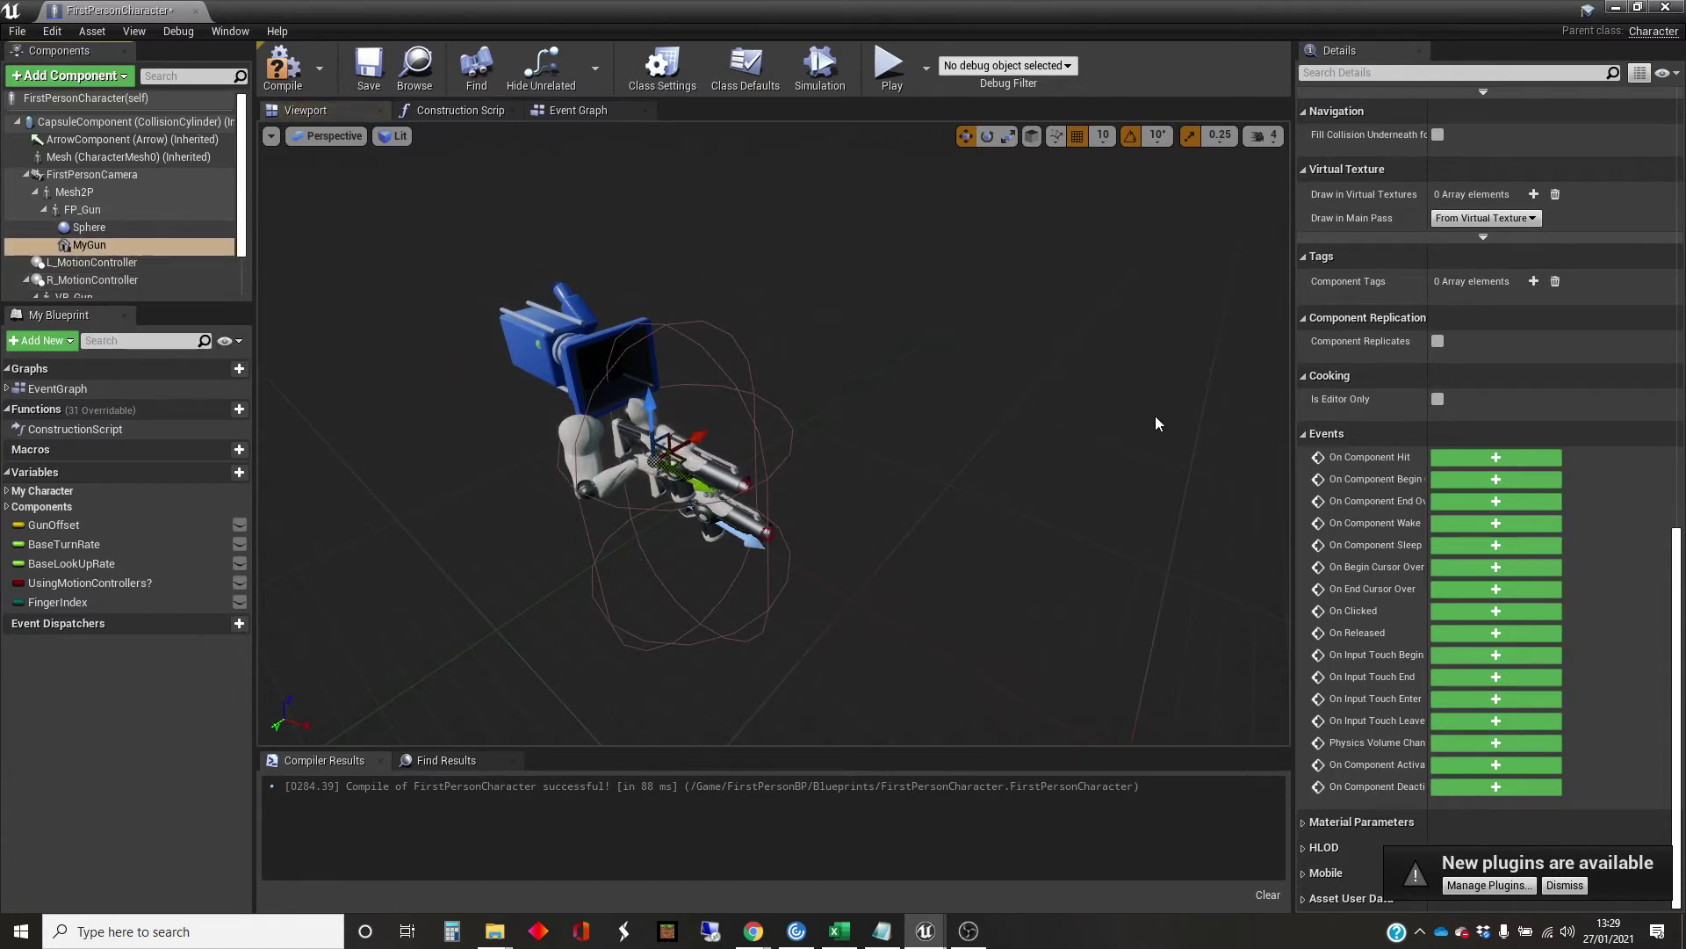
- Assign the SM_Bush static mesh to the MyGun component and compile the blueprint
scroll(1551, 568, up, 10)
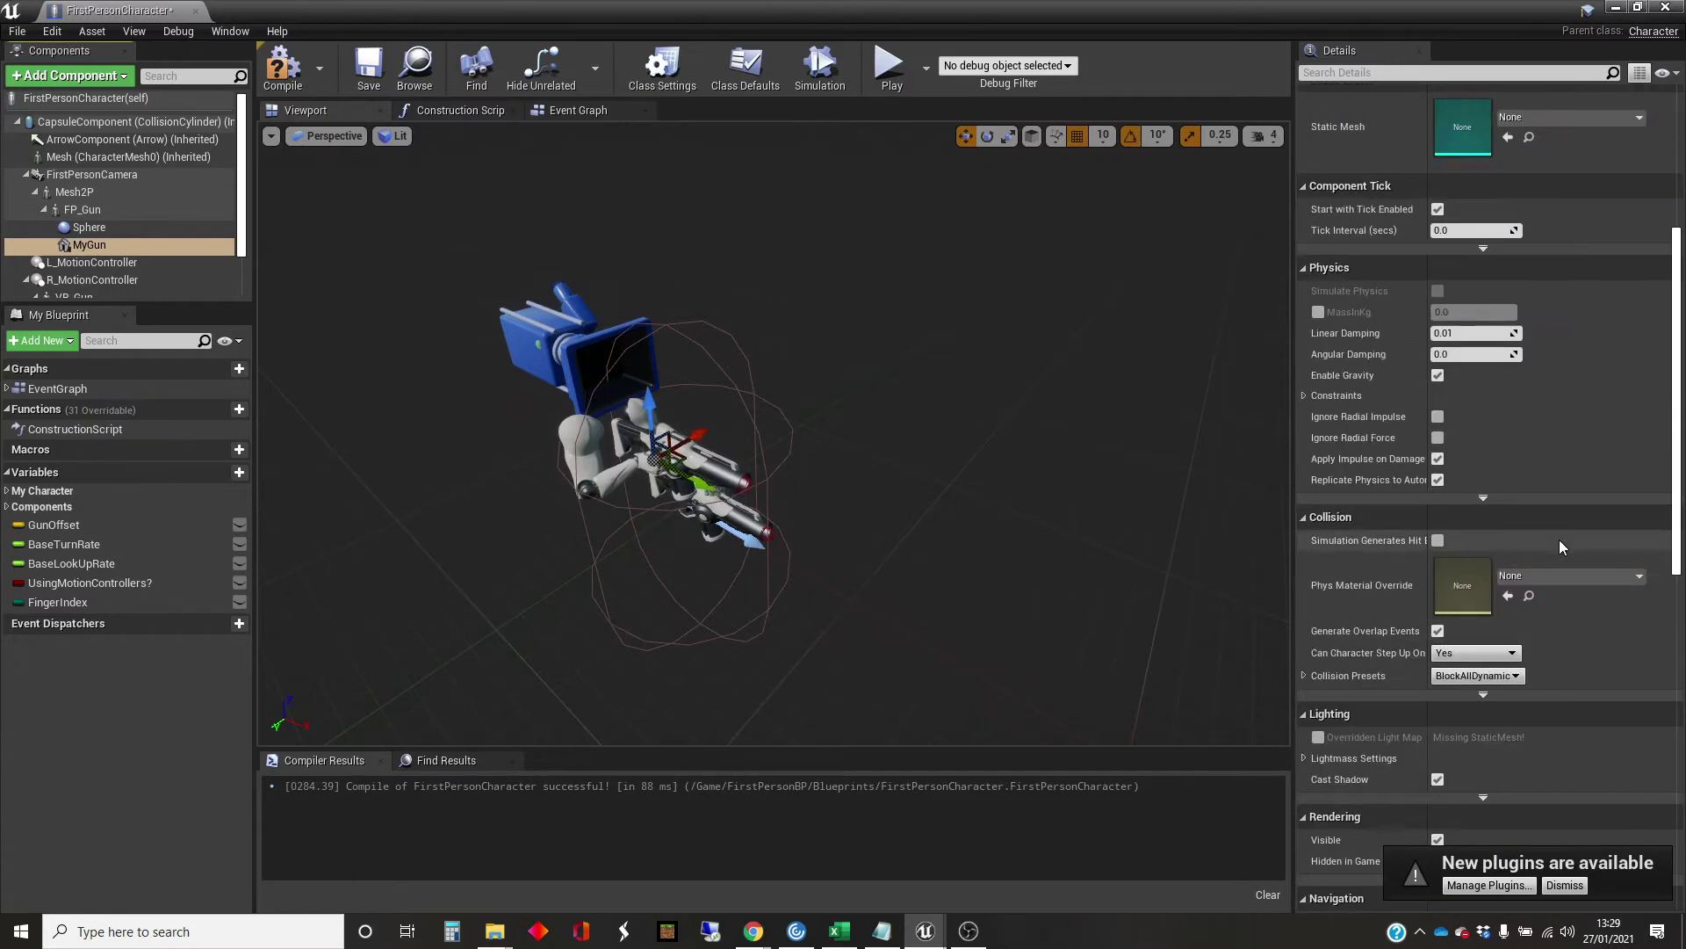
scroll(1560, 545, up, 5)
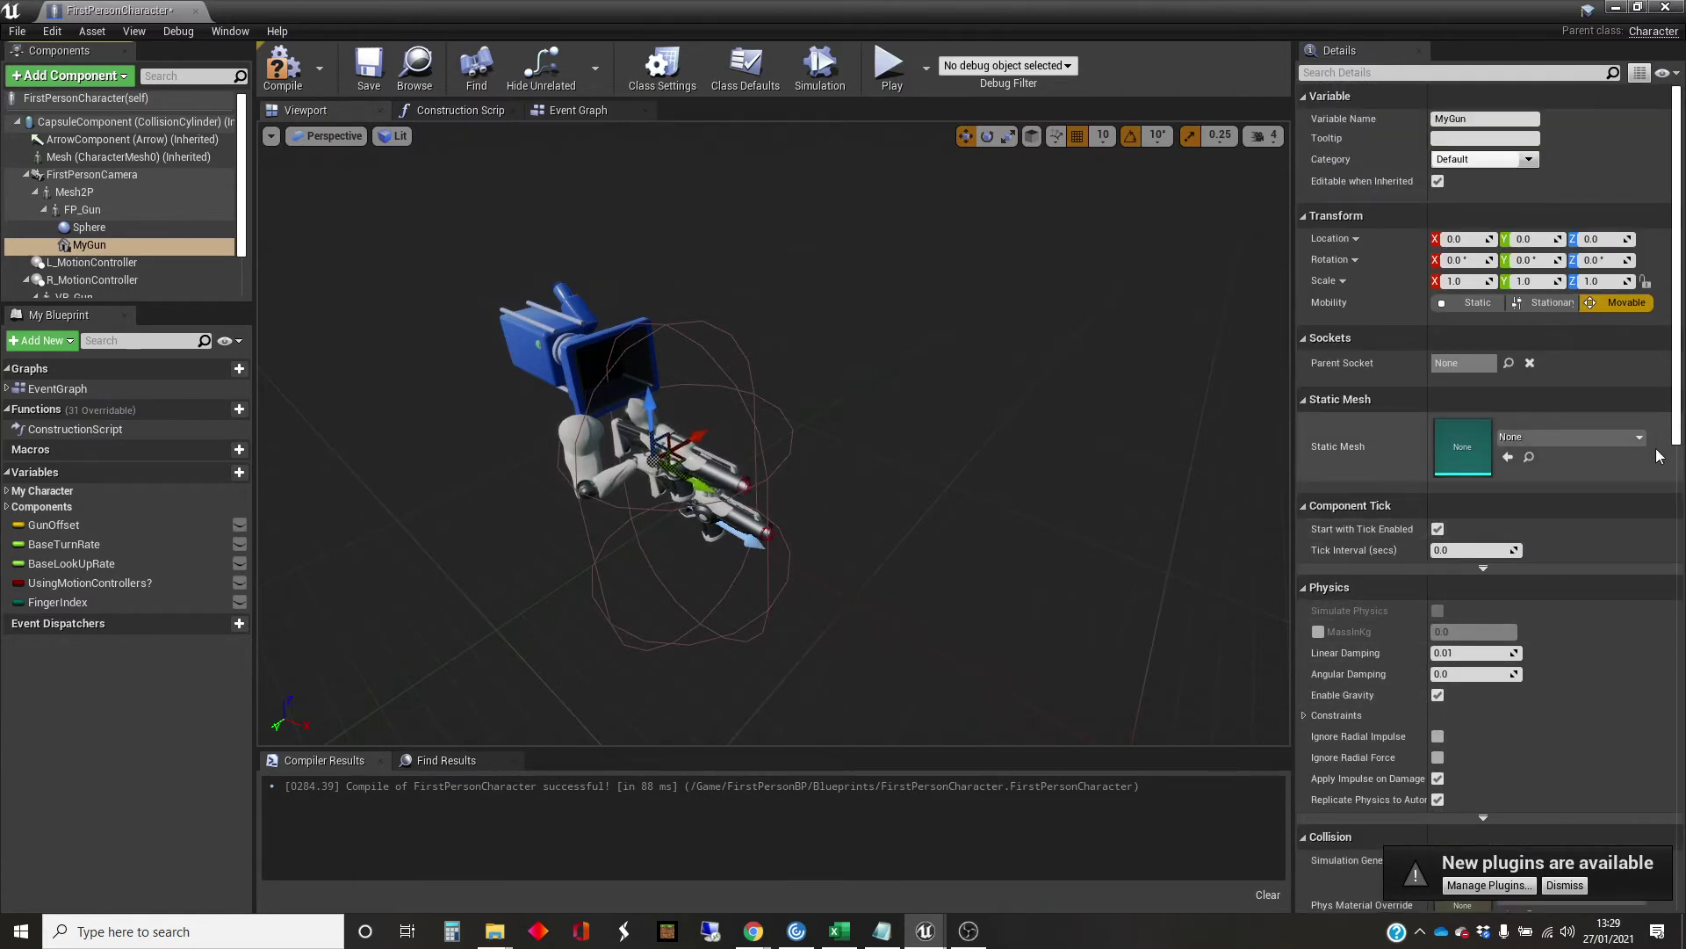
click(1641, 438)
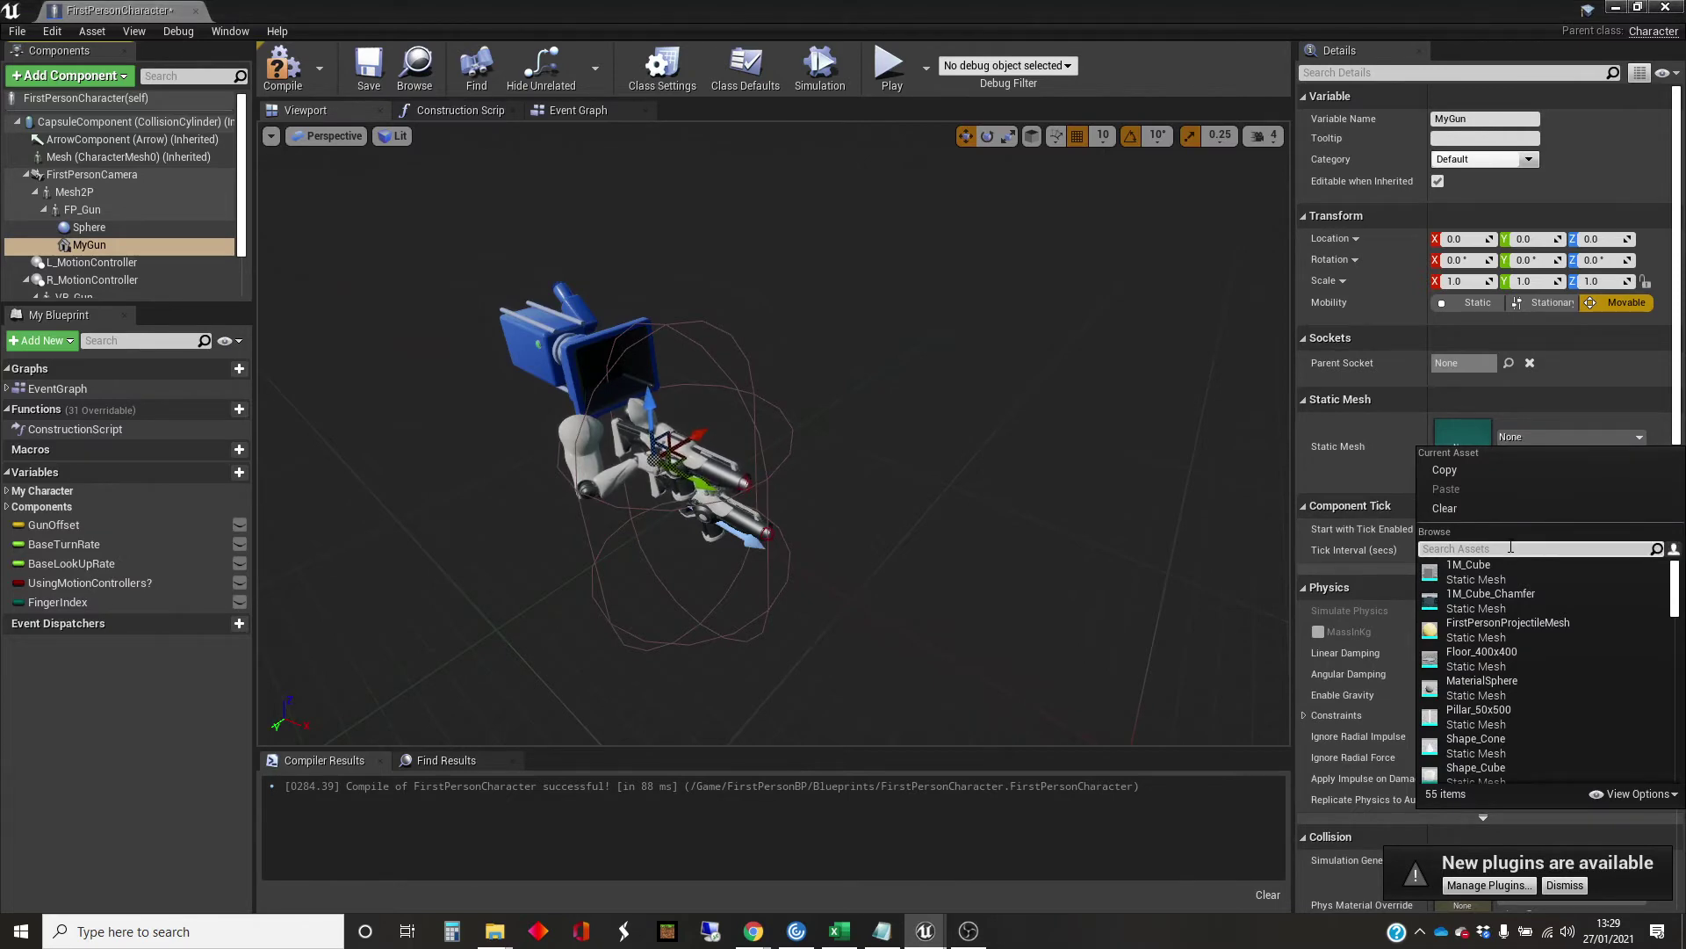
key(Return)
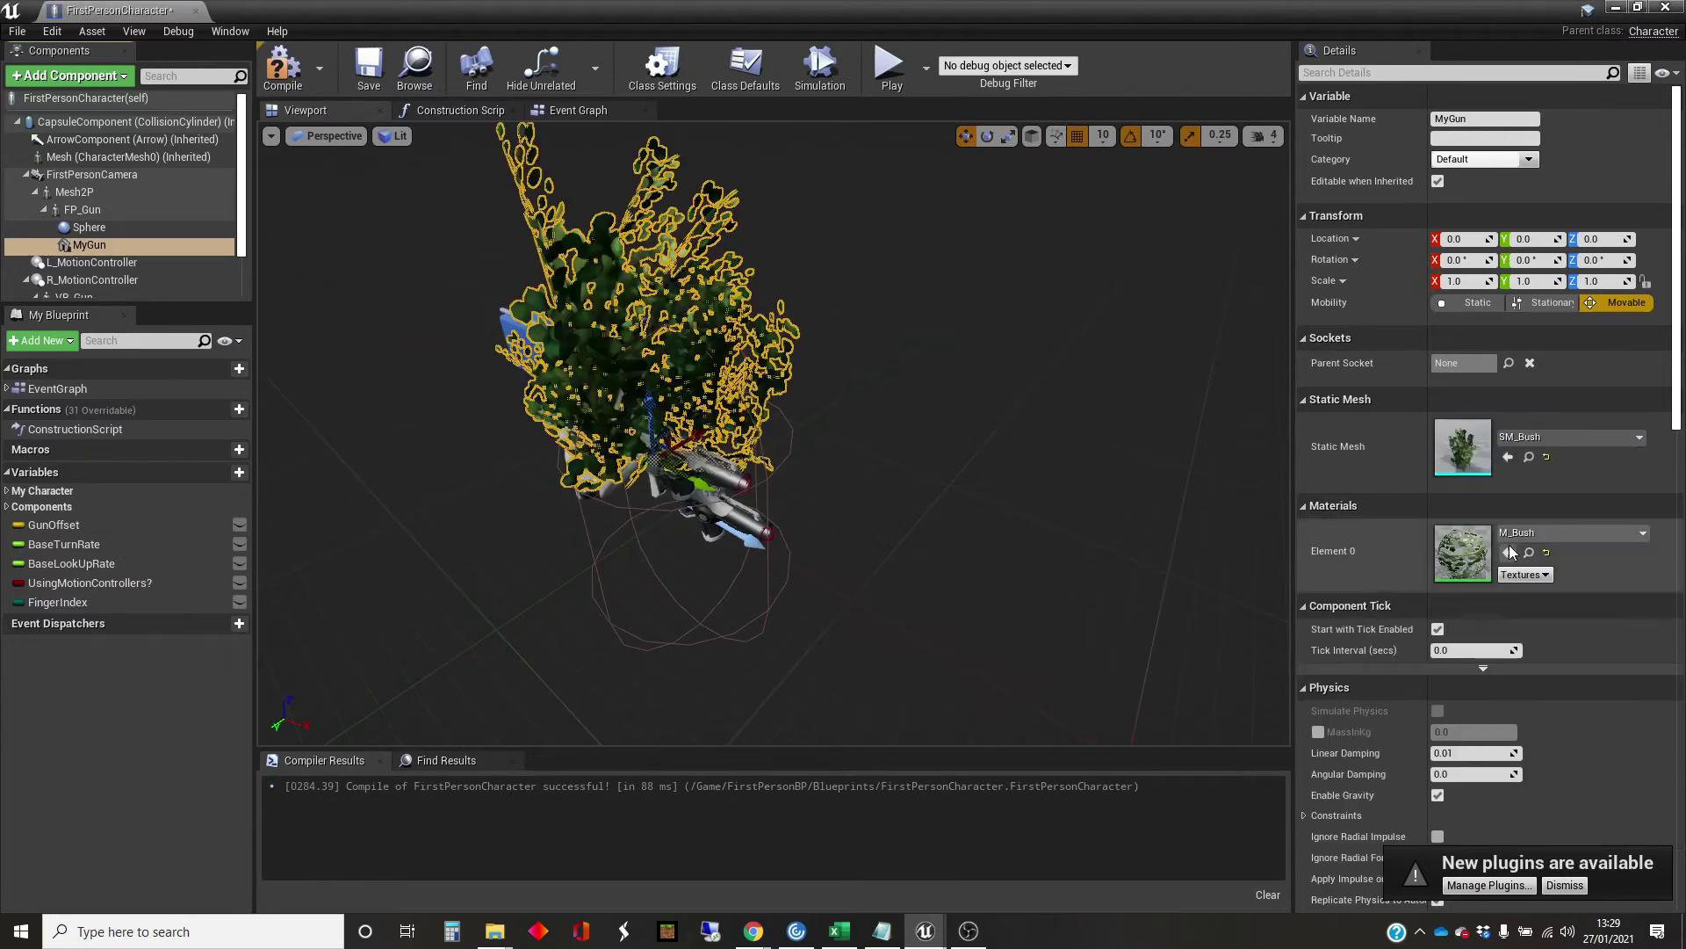
mouse_move(861, 509)
right_down()
mouse_move(703, 492)
mouse_move(948, 505)
mouse_move(922, 430)
mouse_move(873, 481)
right_up()
key(F7)
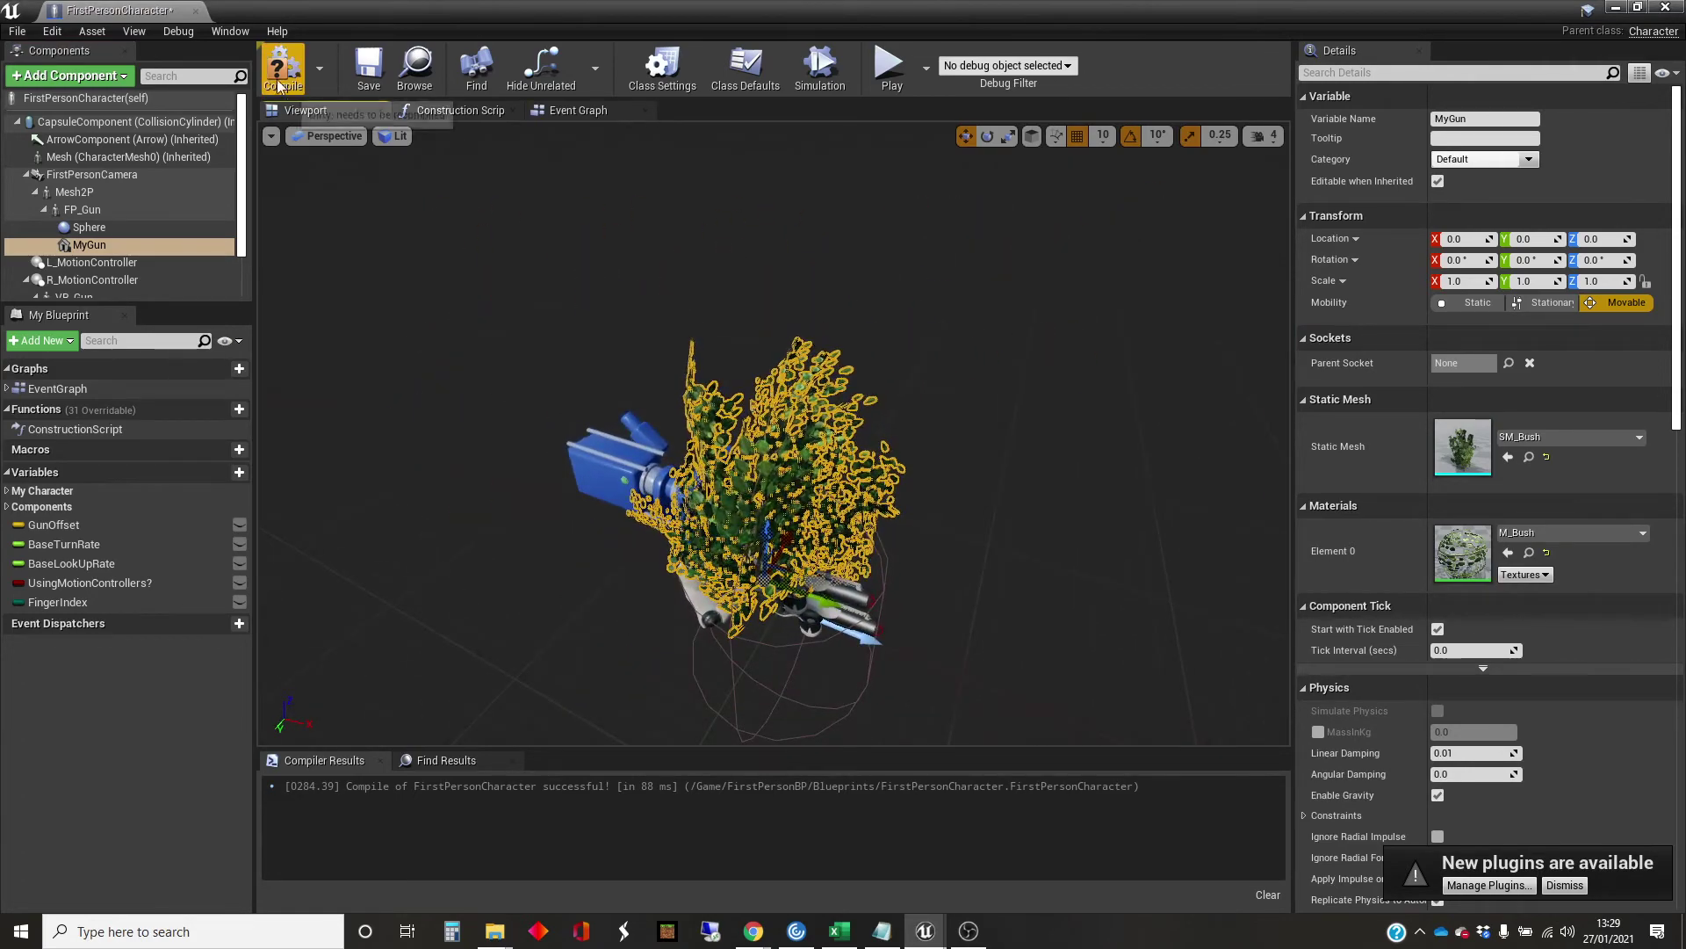
- Return to the level editor, play the level to check how the bush looks in first-person view, and stop playing
key(alt+Tab)
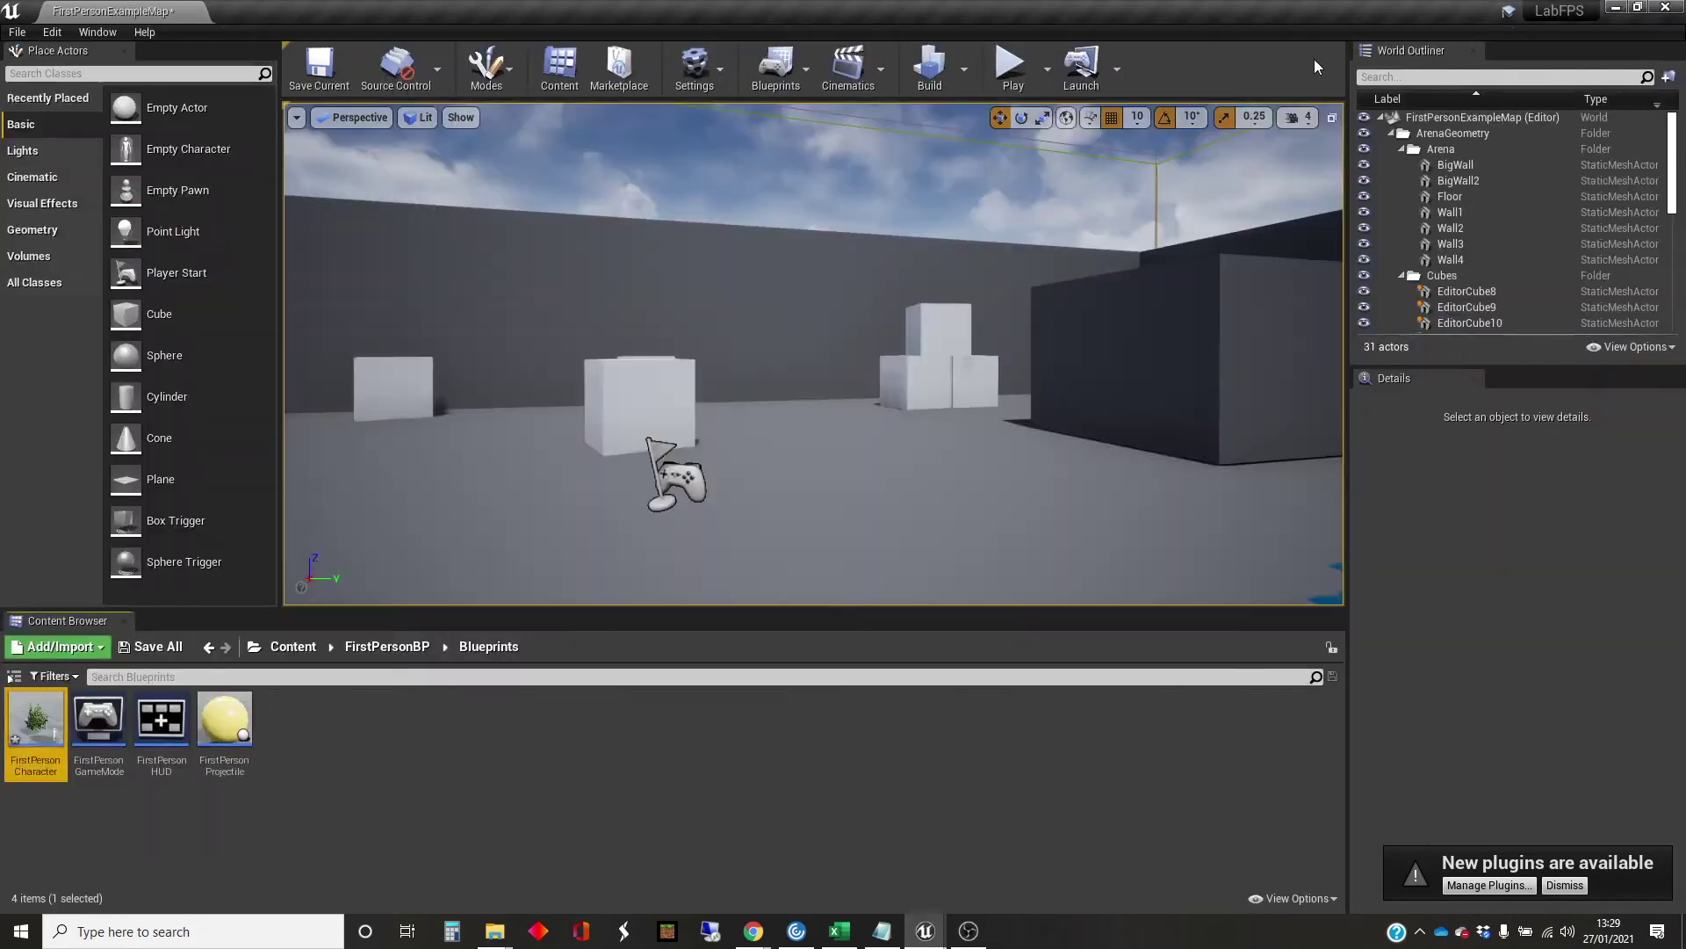
click(1013, 69)
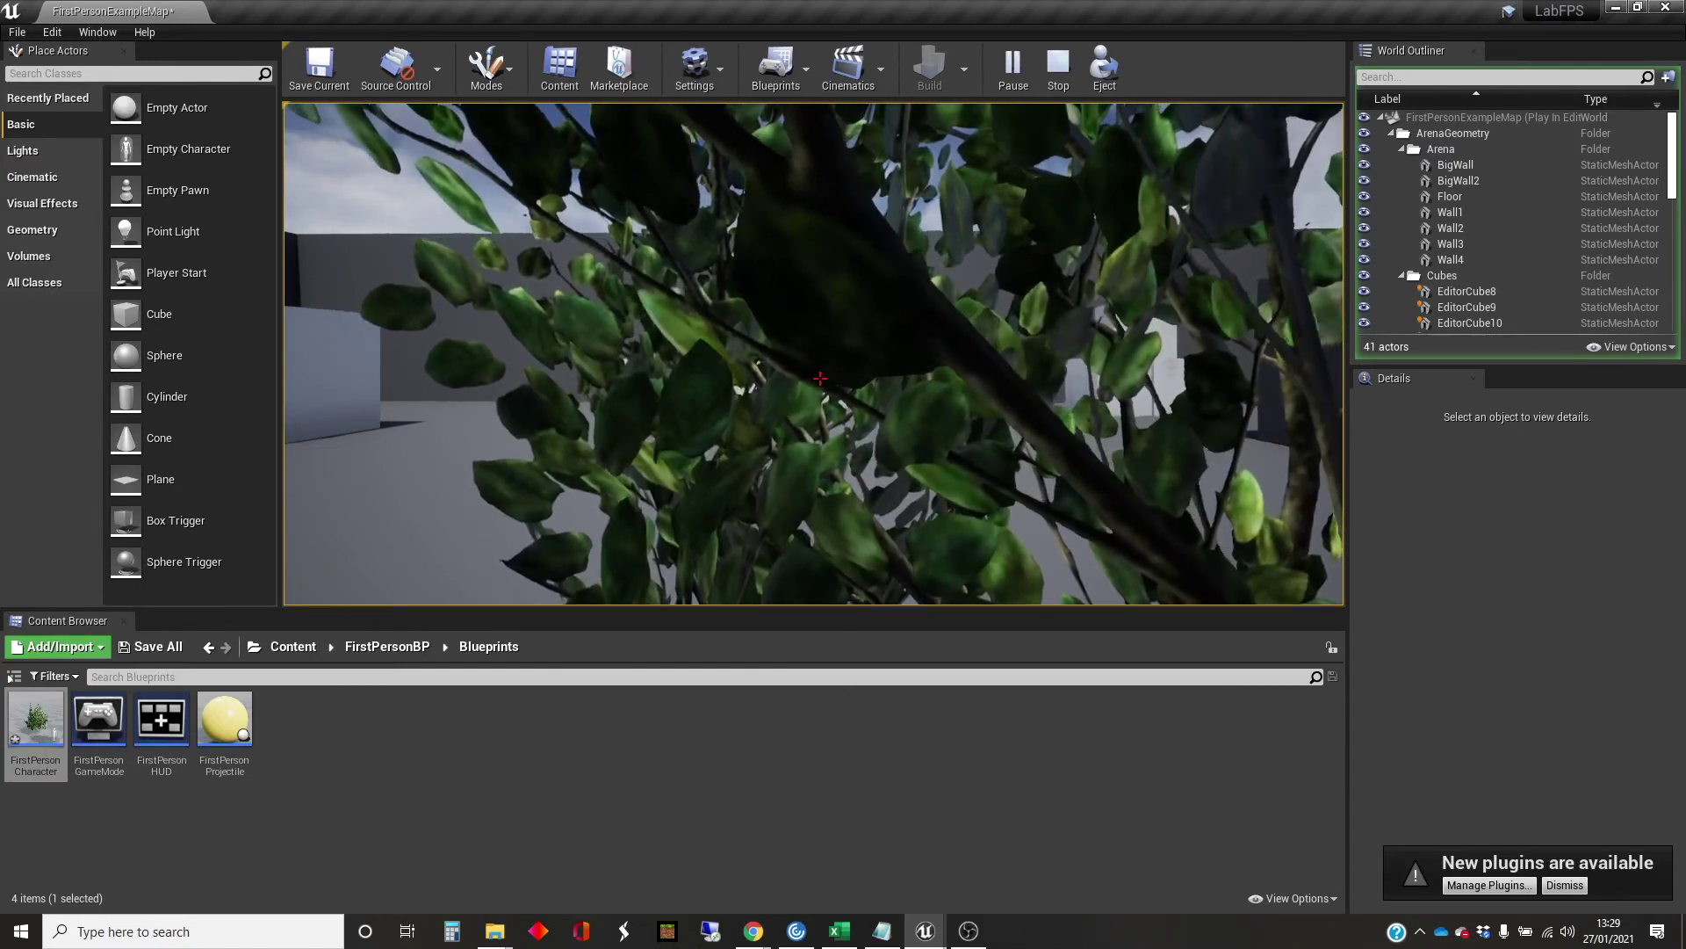
key(Escape)
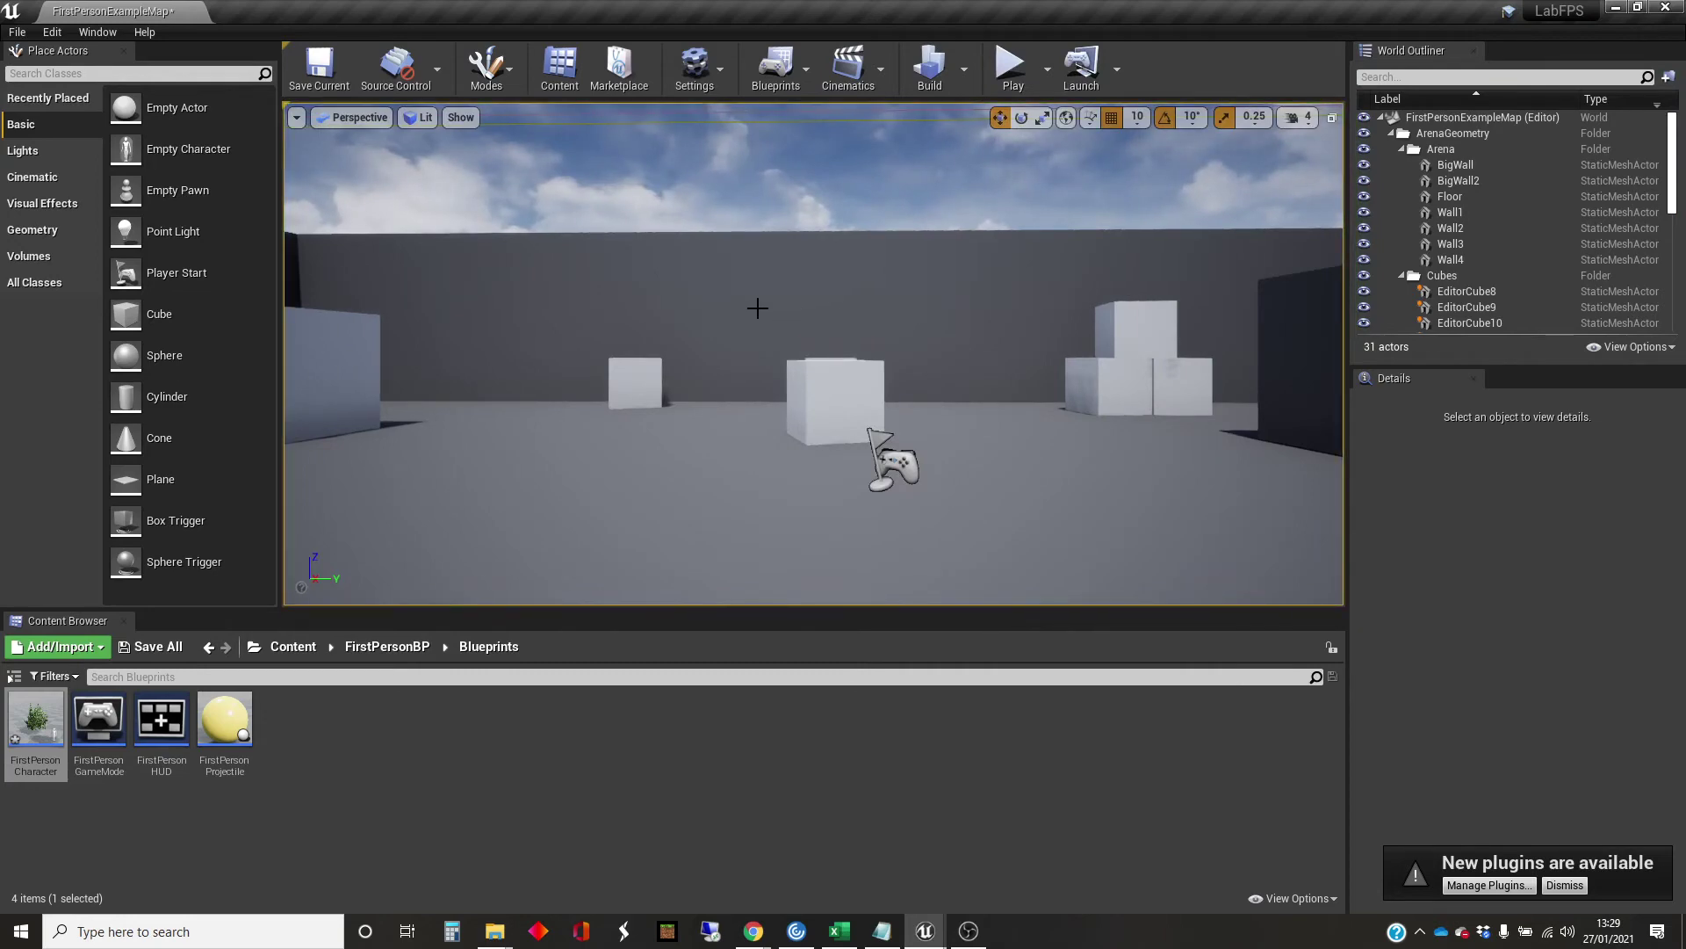
- Reopen the FirstPersonCharacter blueprint and rotate MyGun about 90° around X so the bush points forward
double_click(37, 719)
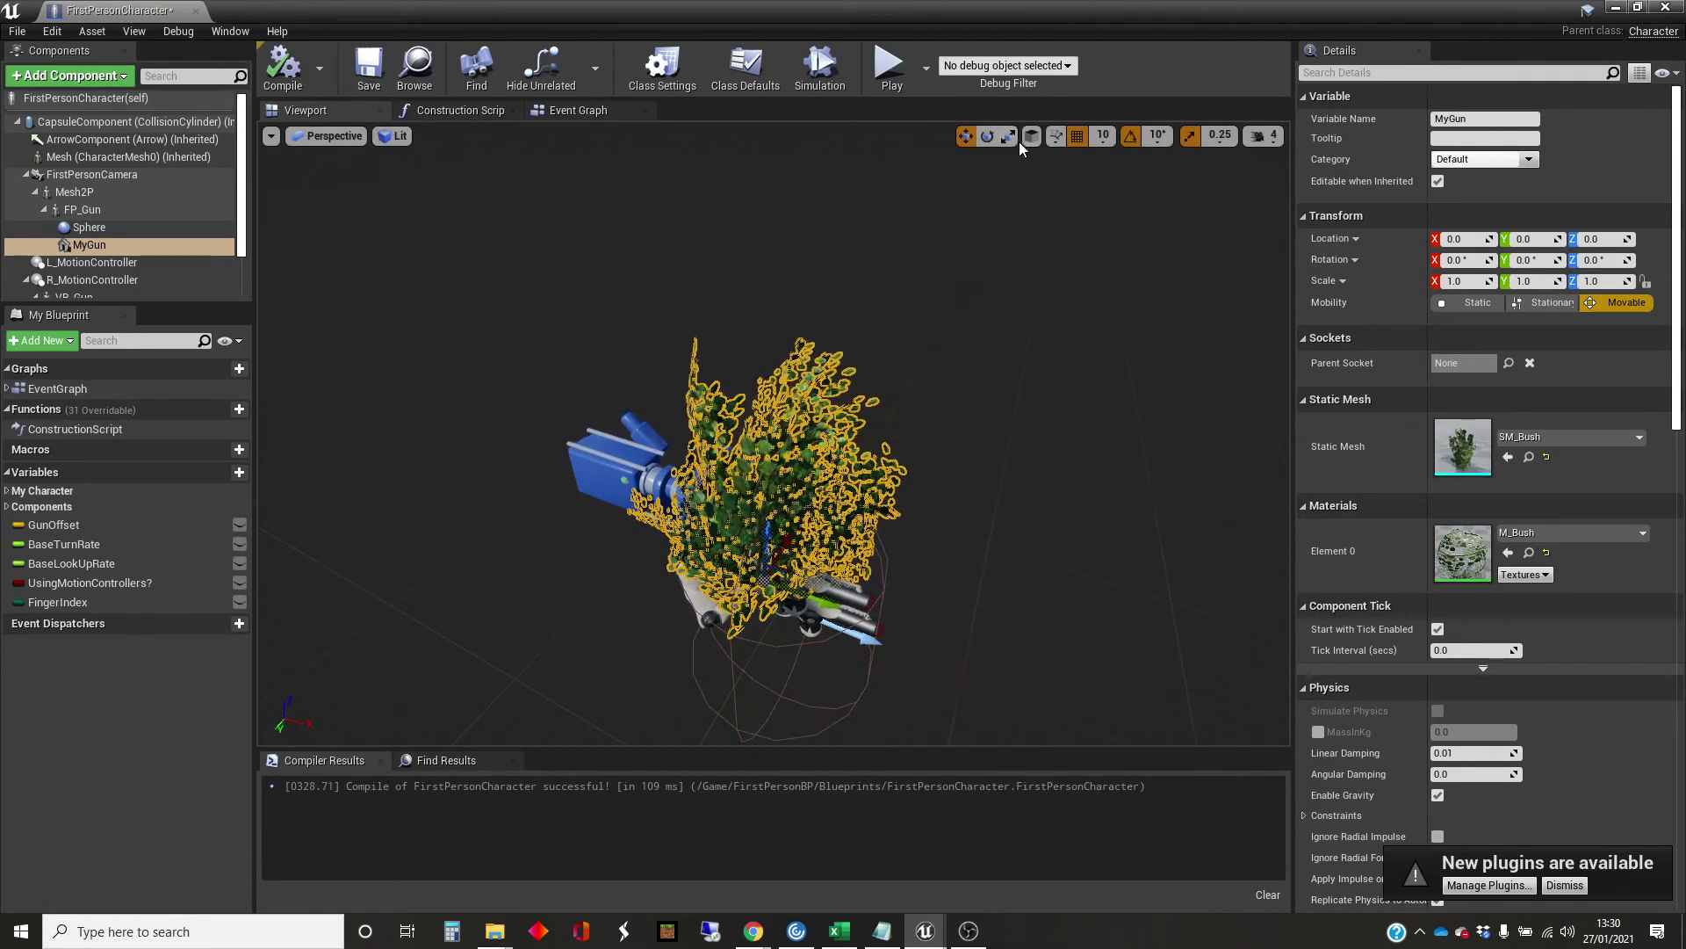
click(987, 136)
drag(729, 615, 849, 632)
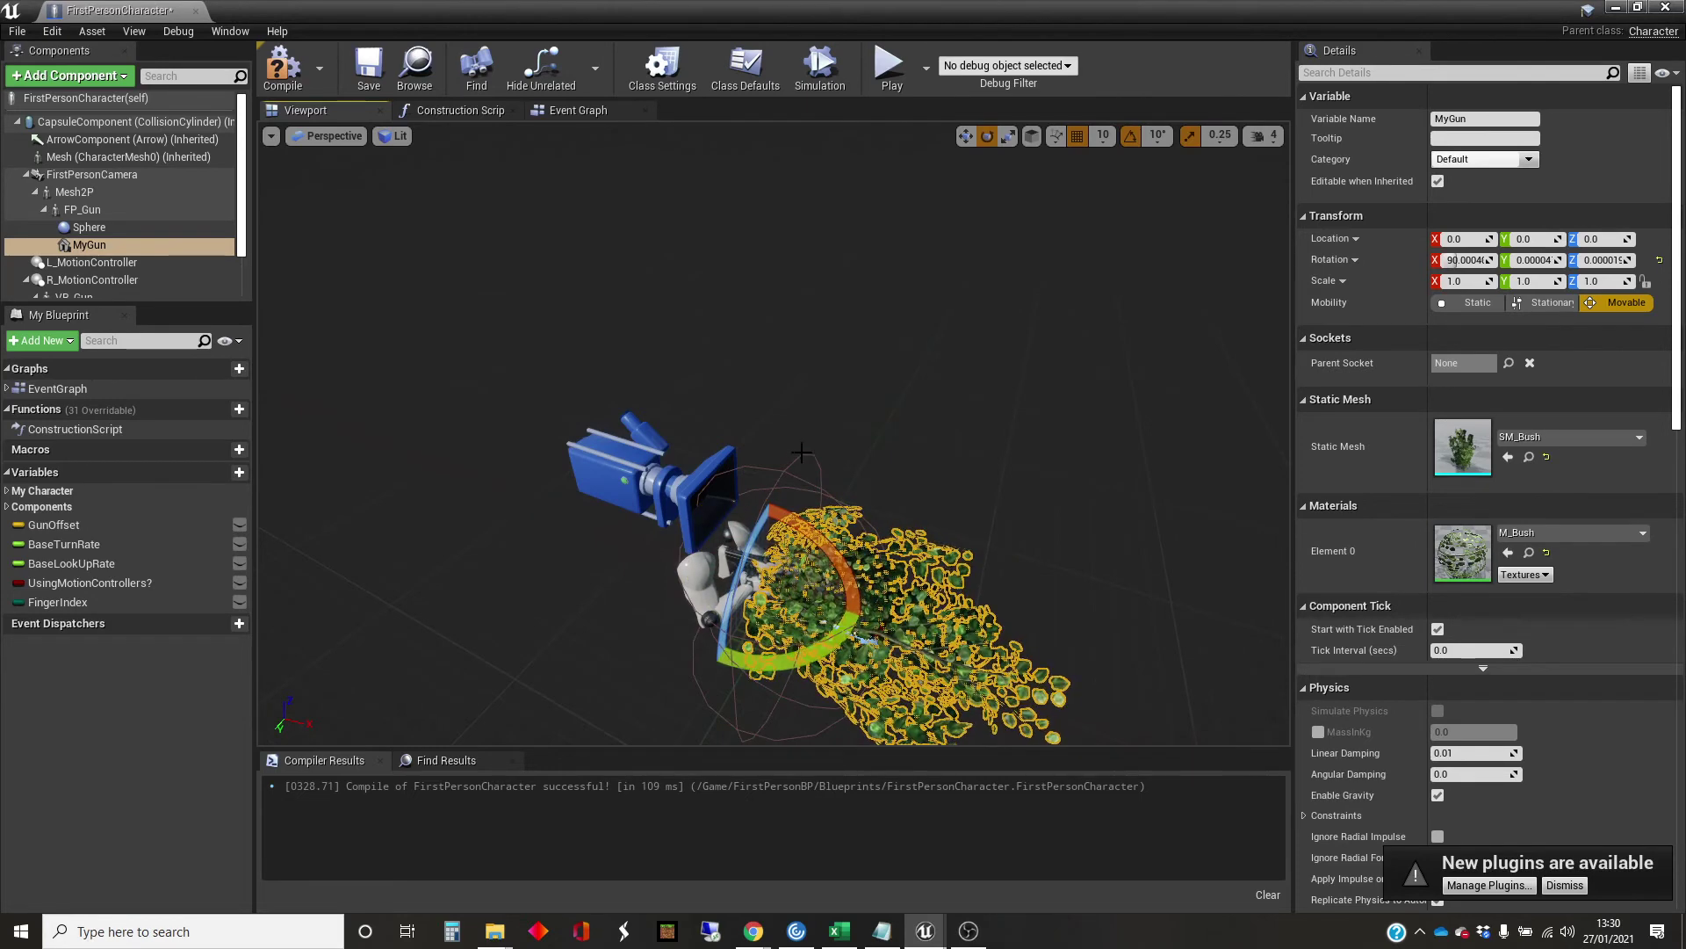
- Scale the MyGun bush uniformly to 0.5 on all axes and compile the blueprint
click(1009, 136)
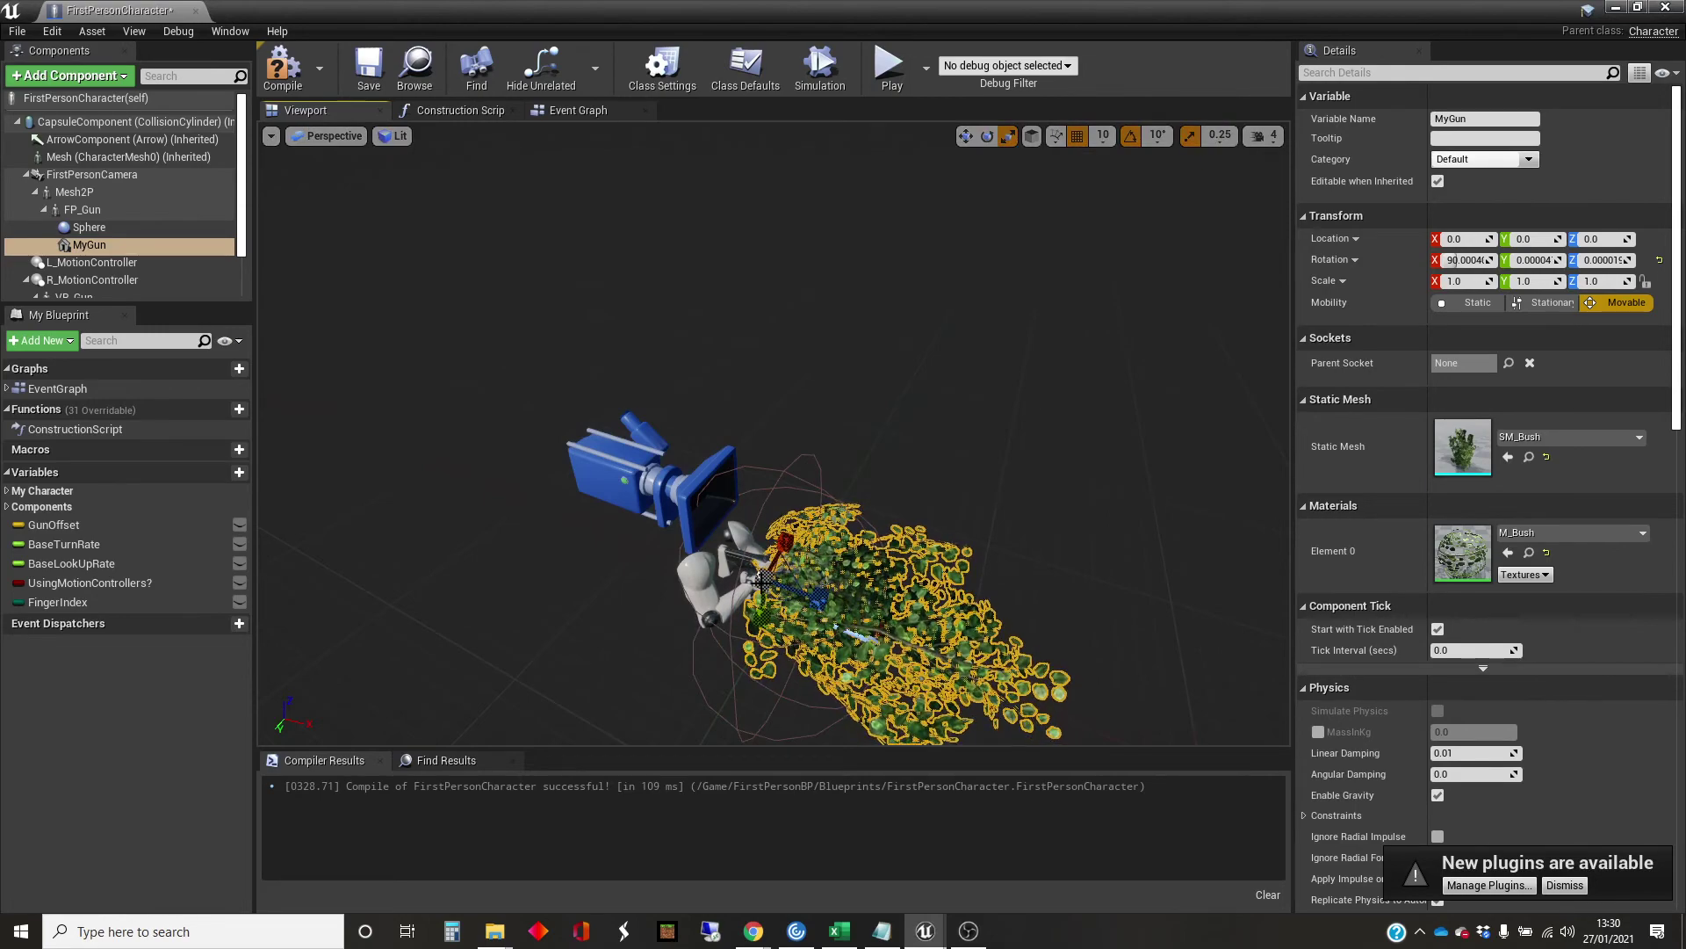
right_drag(761, 583, 863, 580)
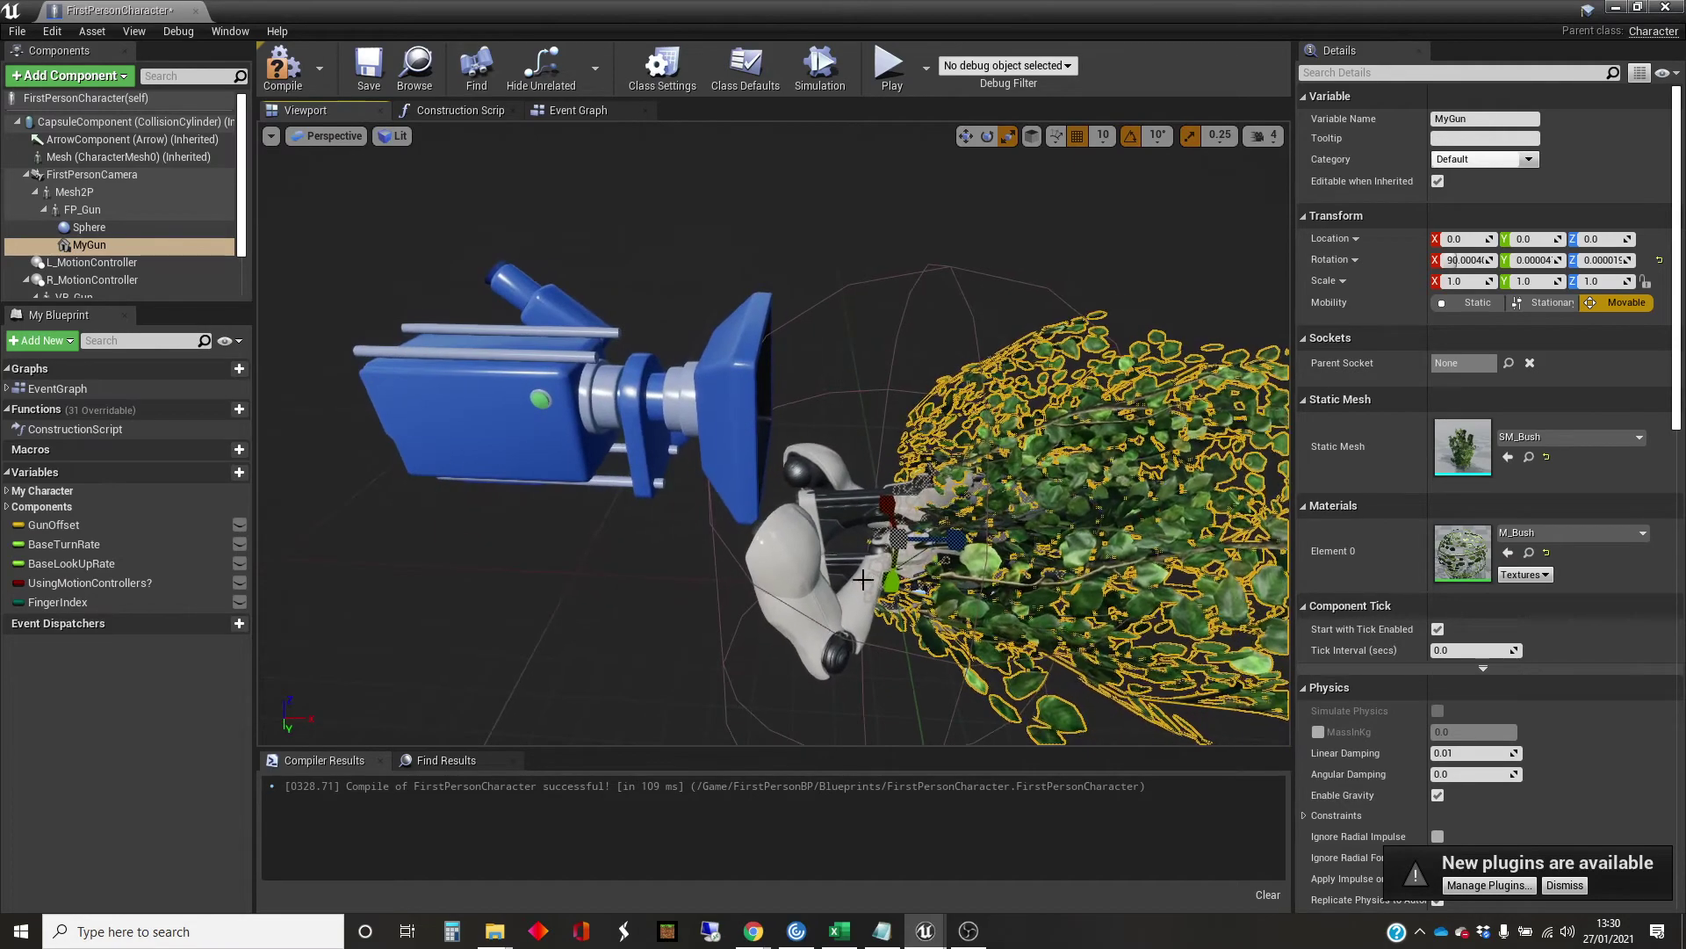
drag(889, 579, 870, 598)
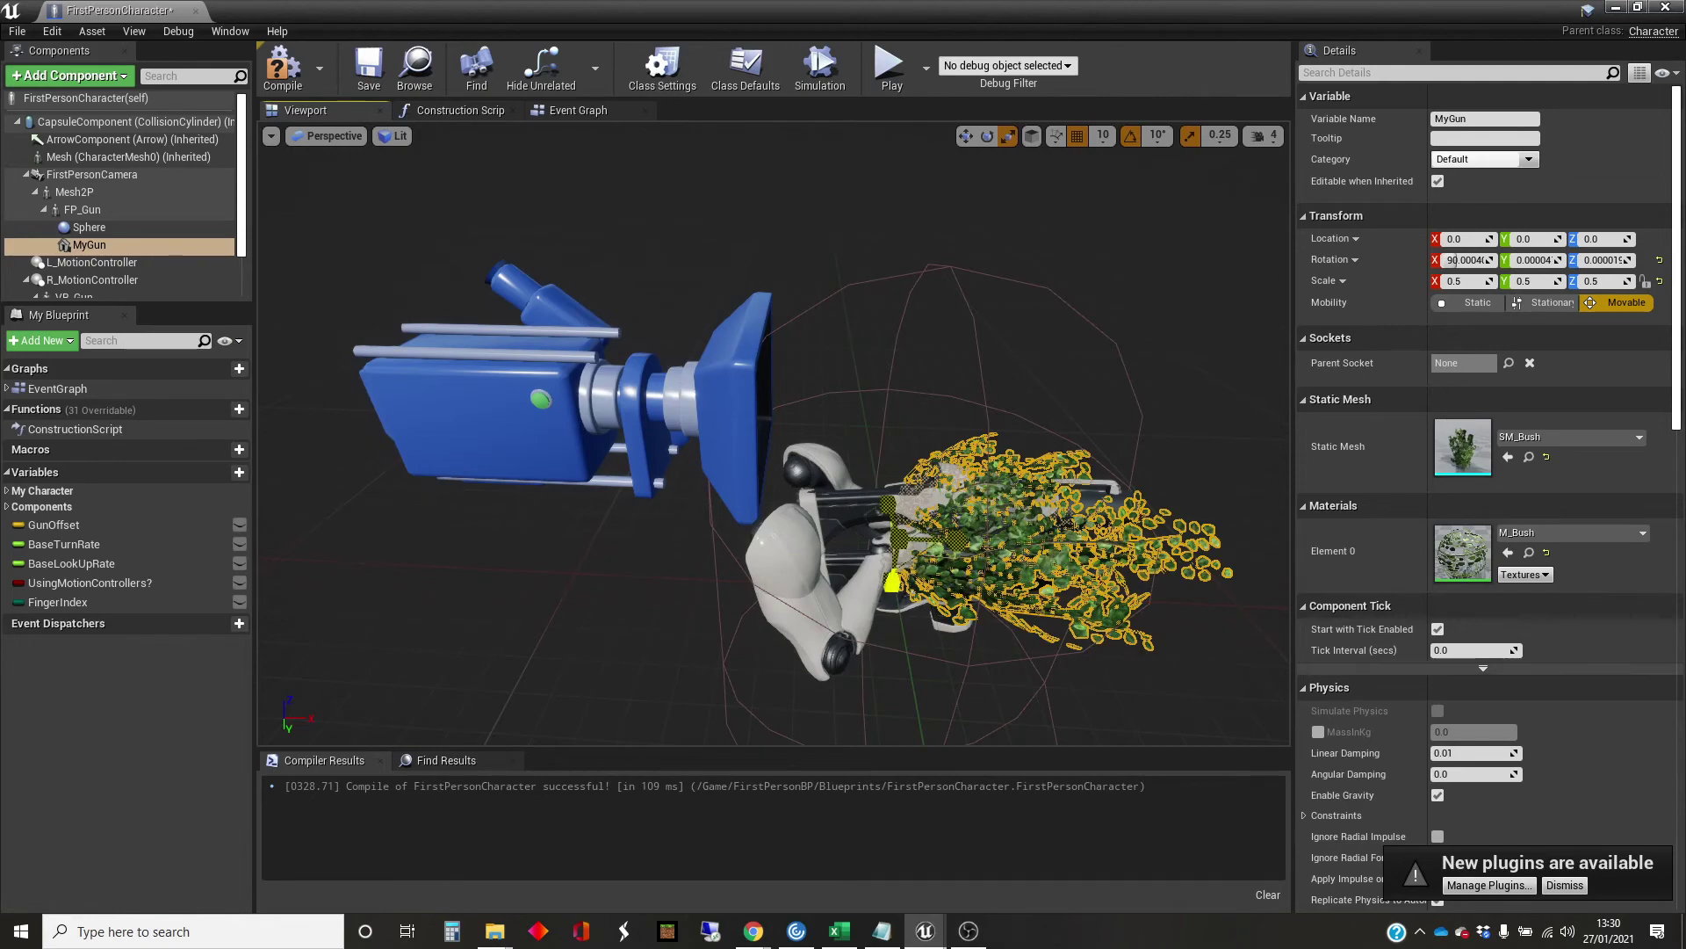
right_drag(885, 538, 767, 573)
key(w)
key(s)
key(w)
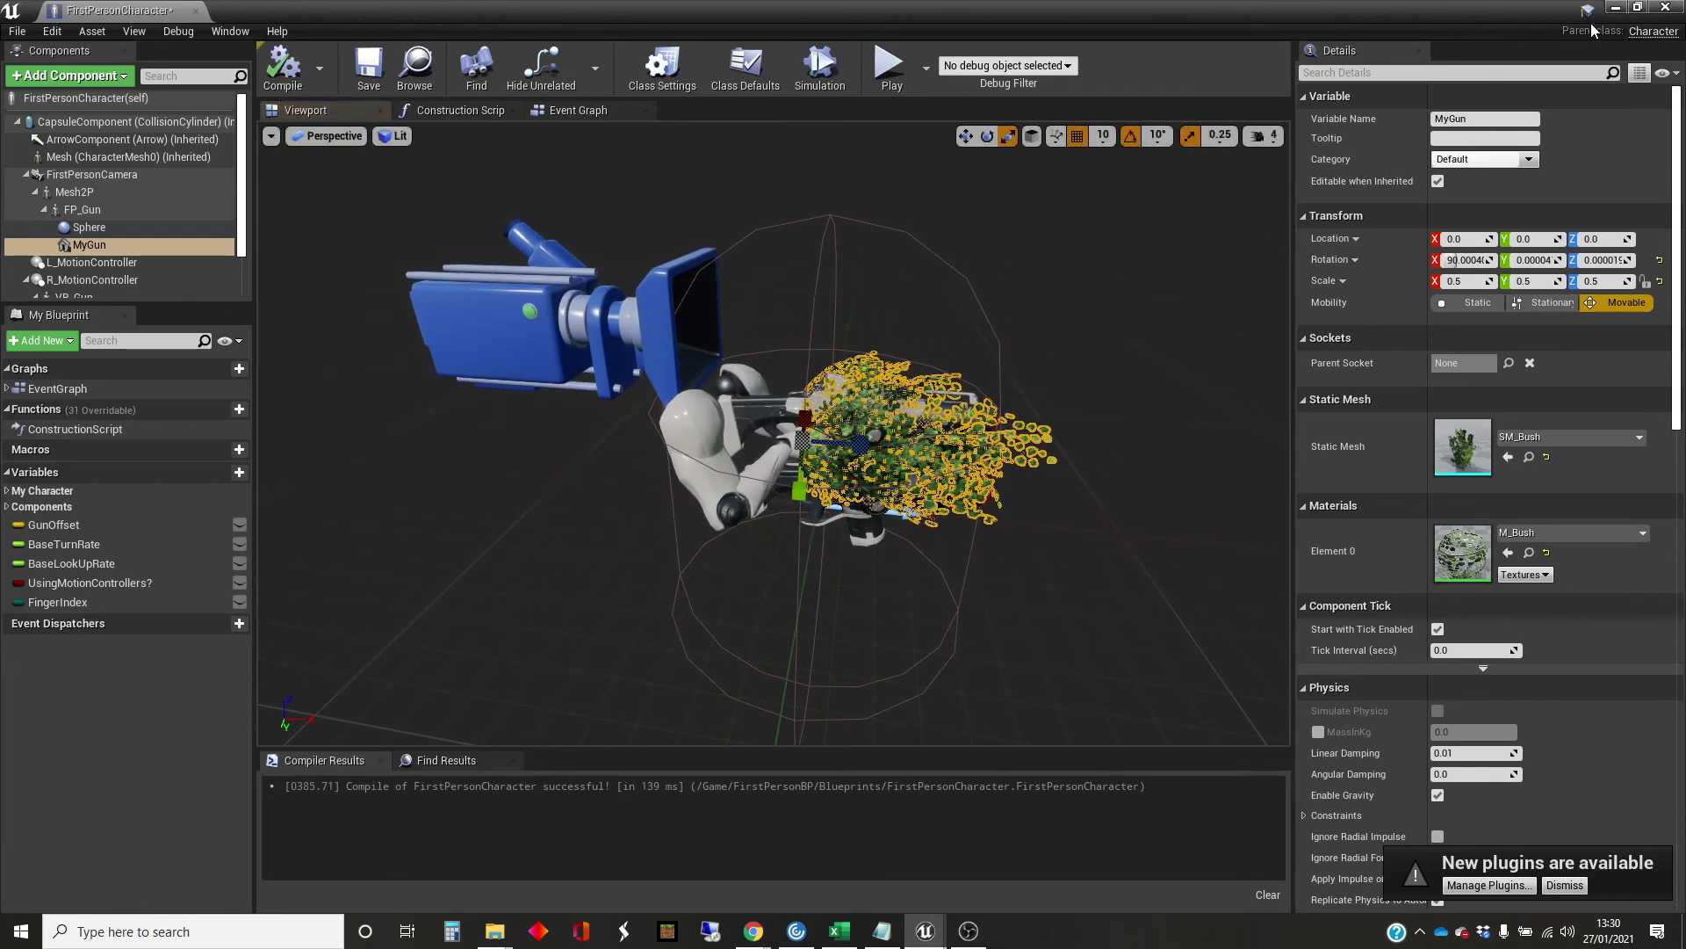
- Play-test the level with the resized bush, walking around the arena and firing several shots, and end the session
click(1611, 8)
click(1015, 66)
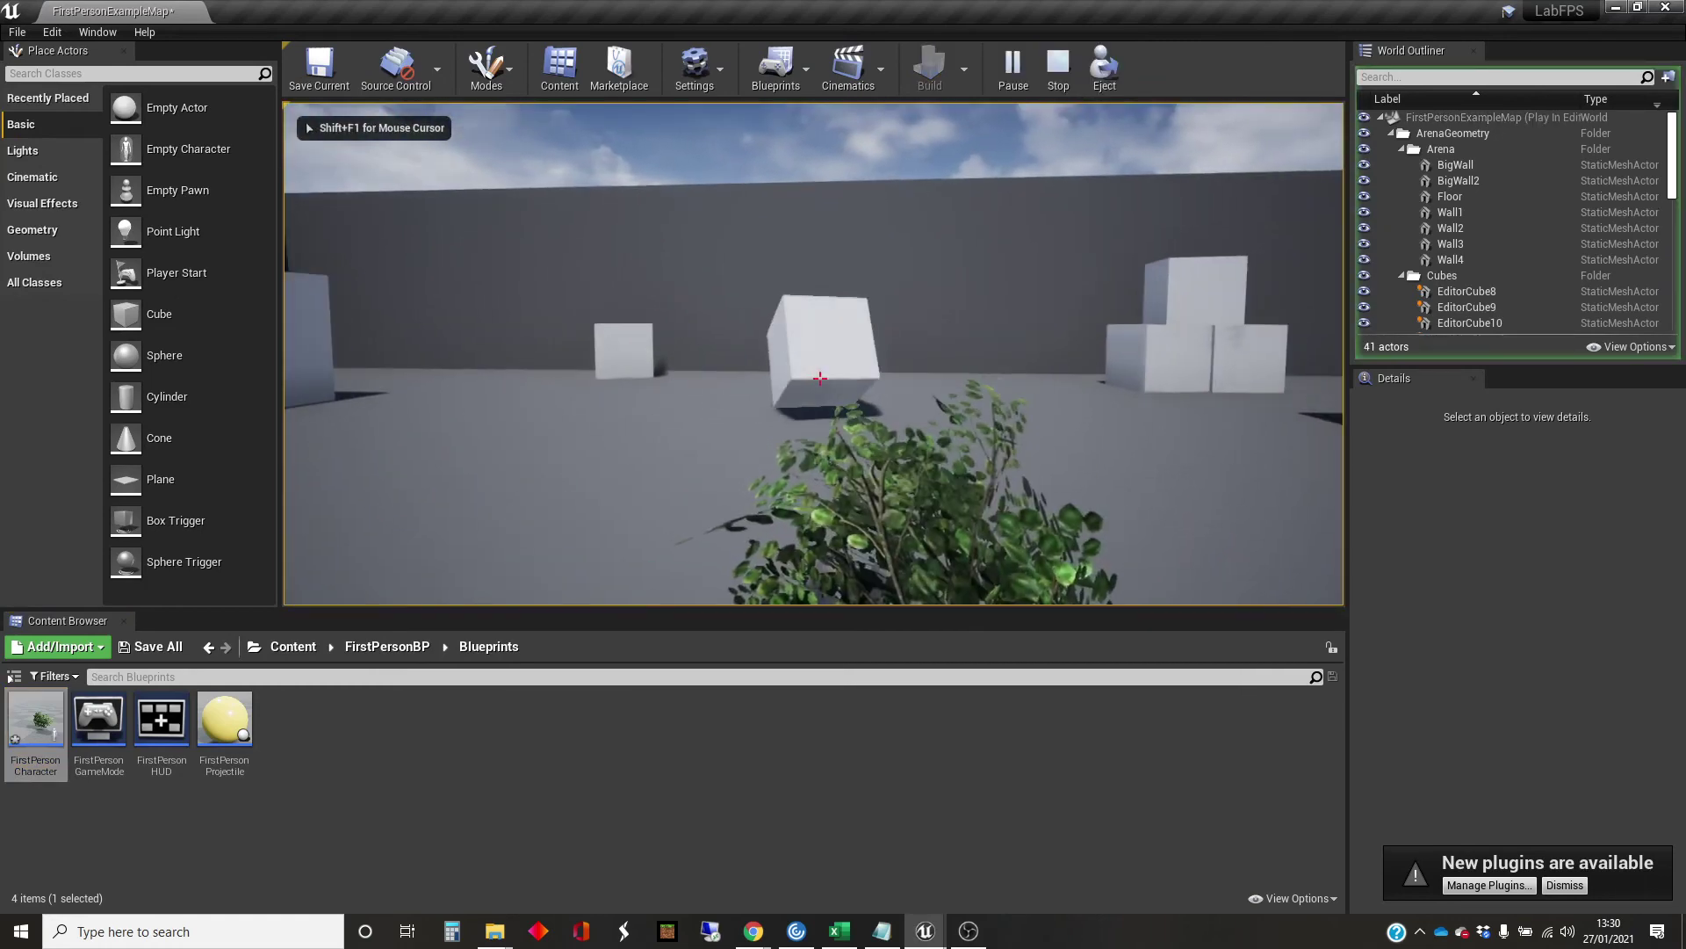
click(820, 378)
key(w)
click(820, 377)
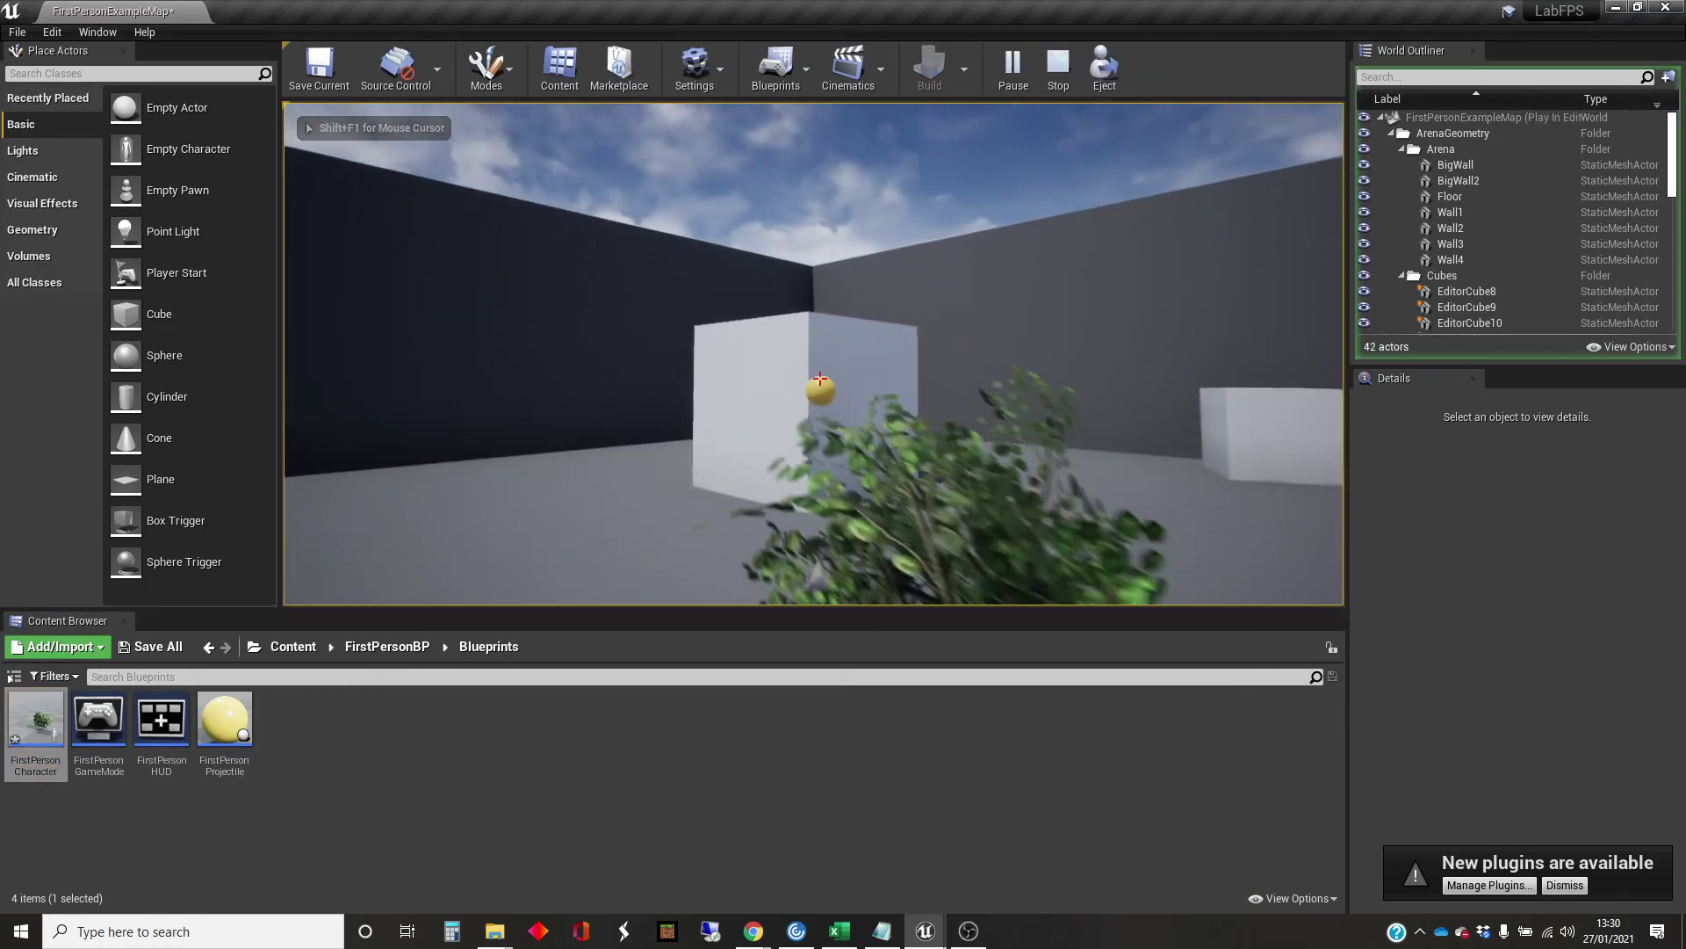
click(820, 377)
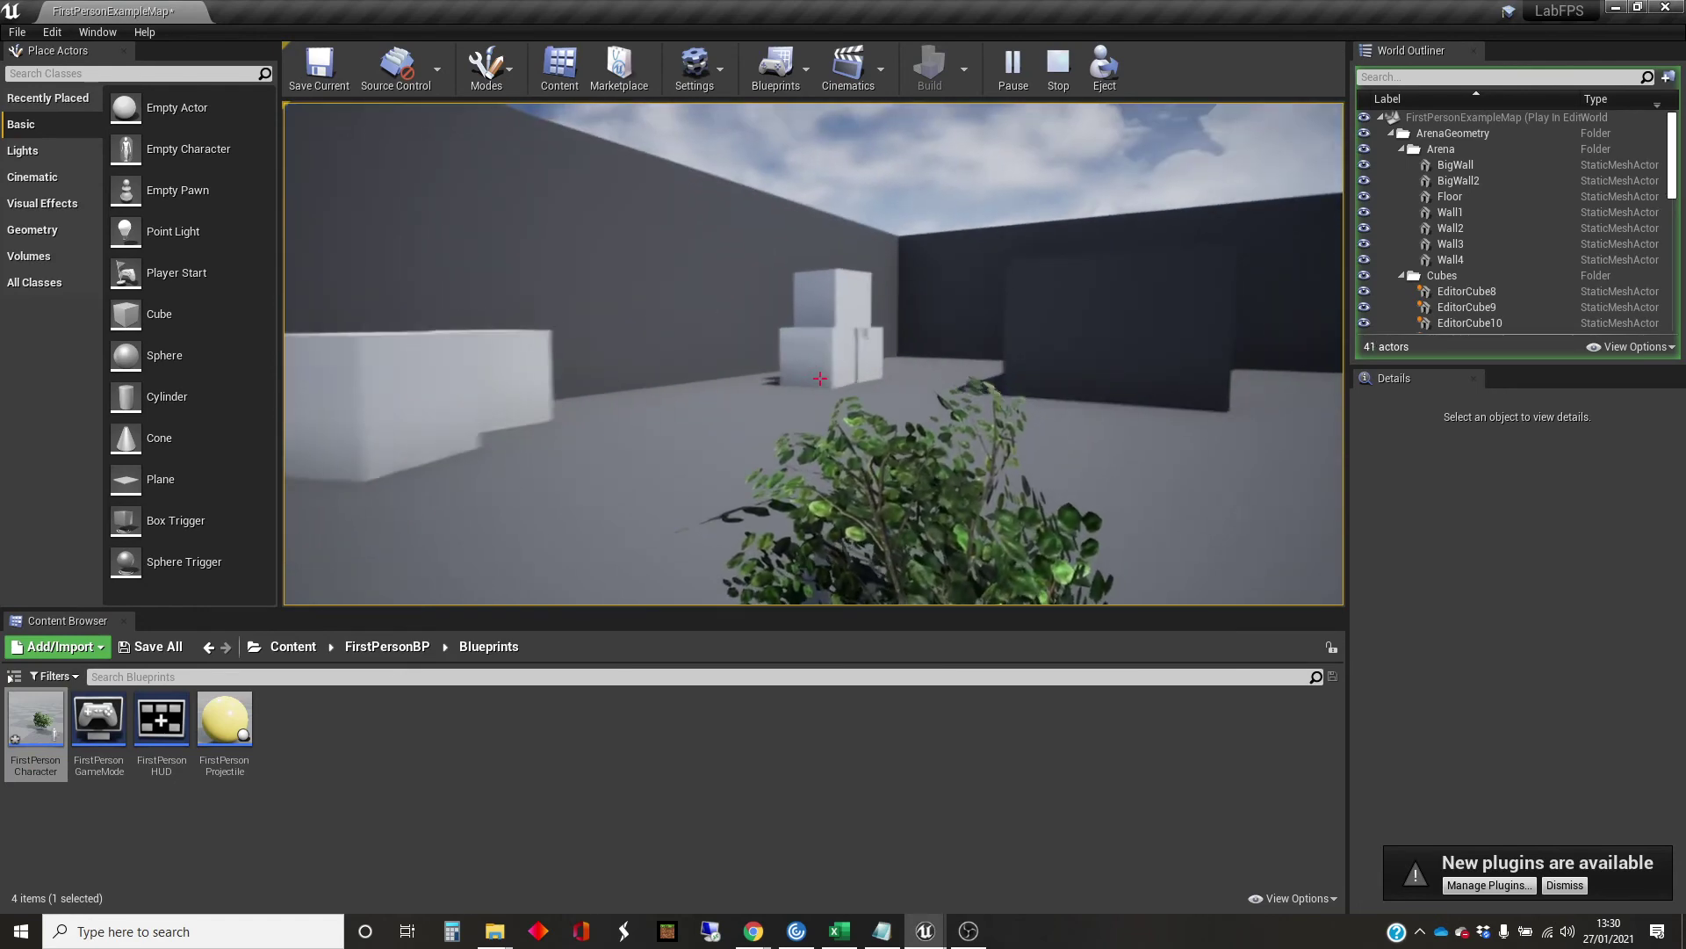
click(821, 378)
key(w)
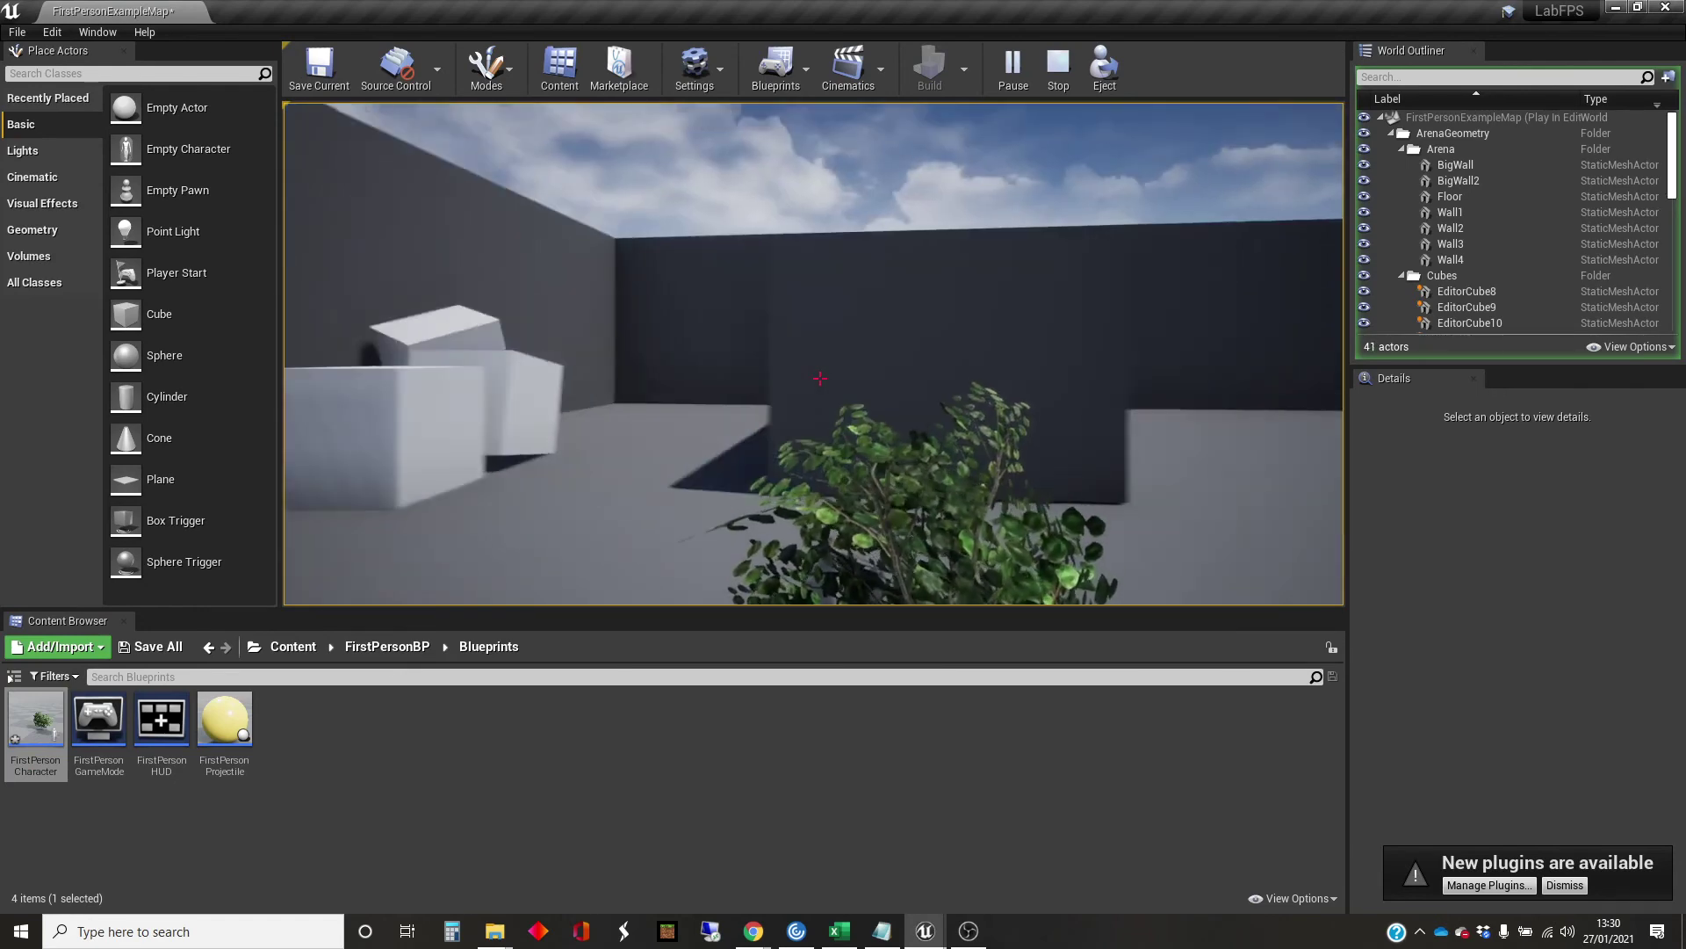
key(w)
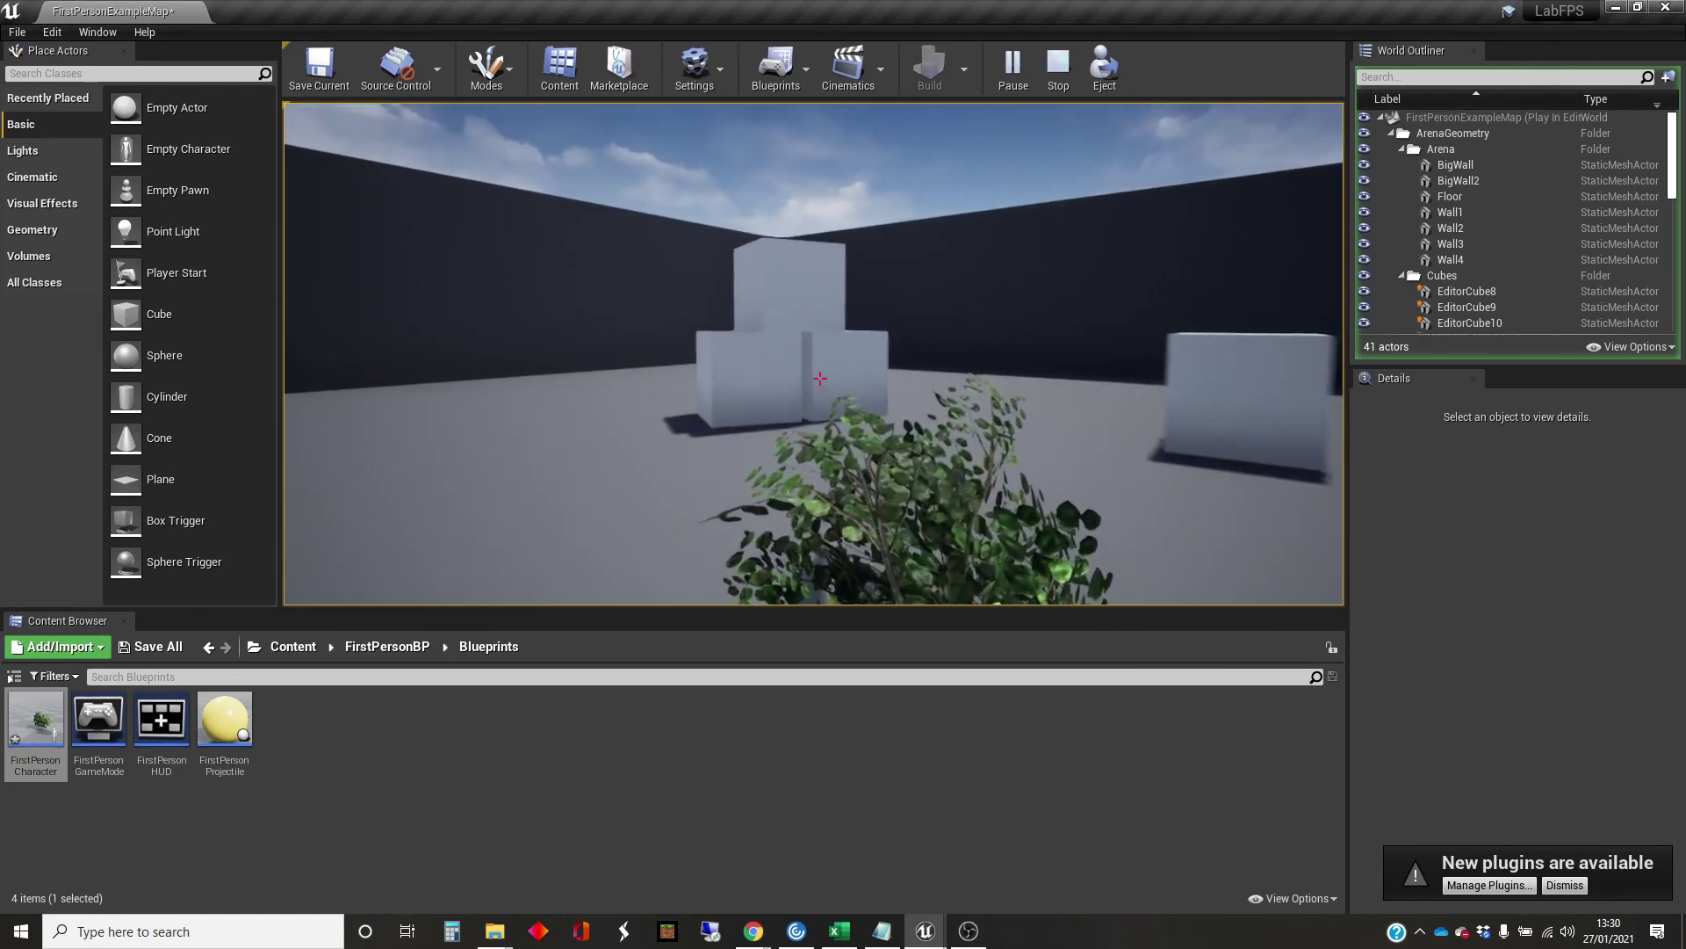
key(Escape)
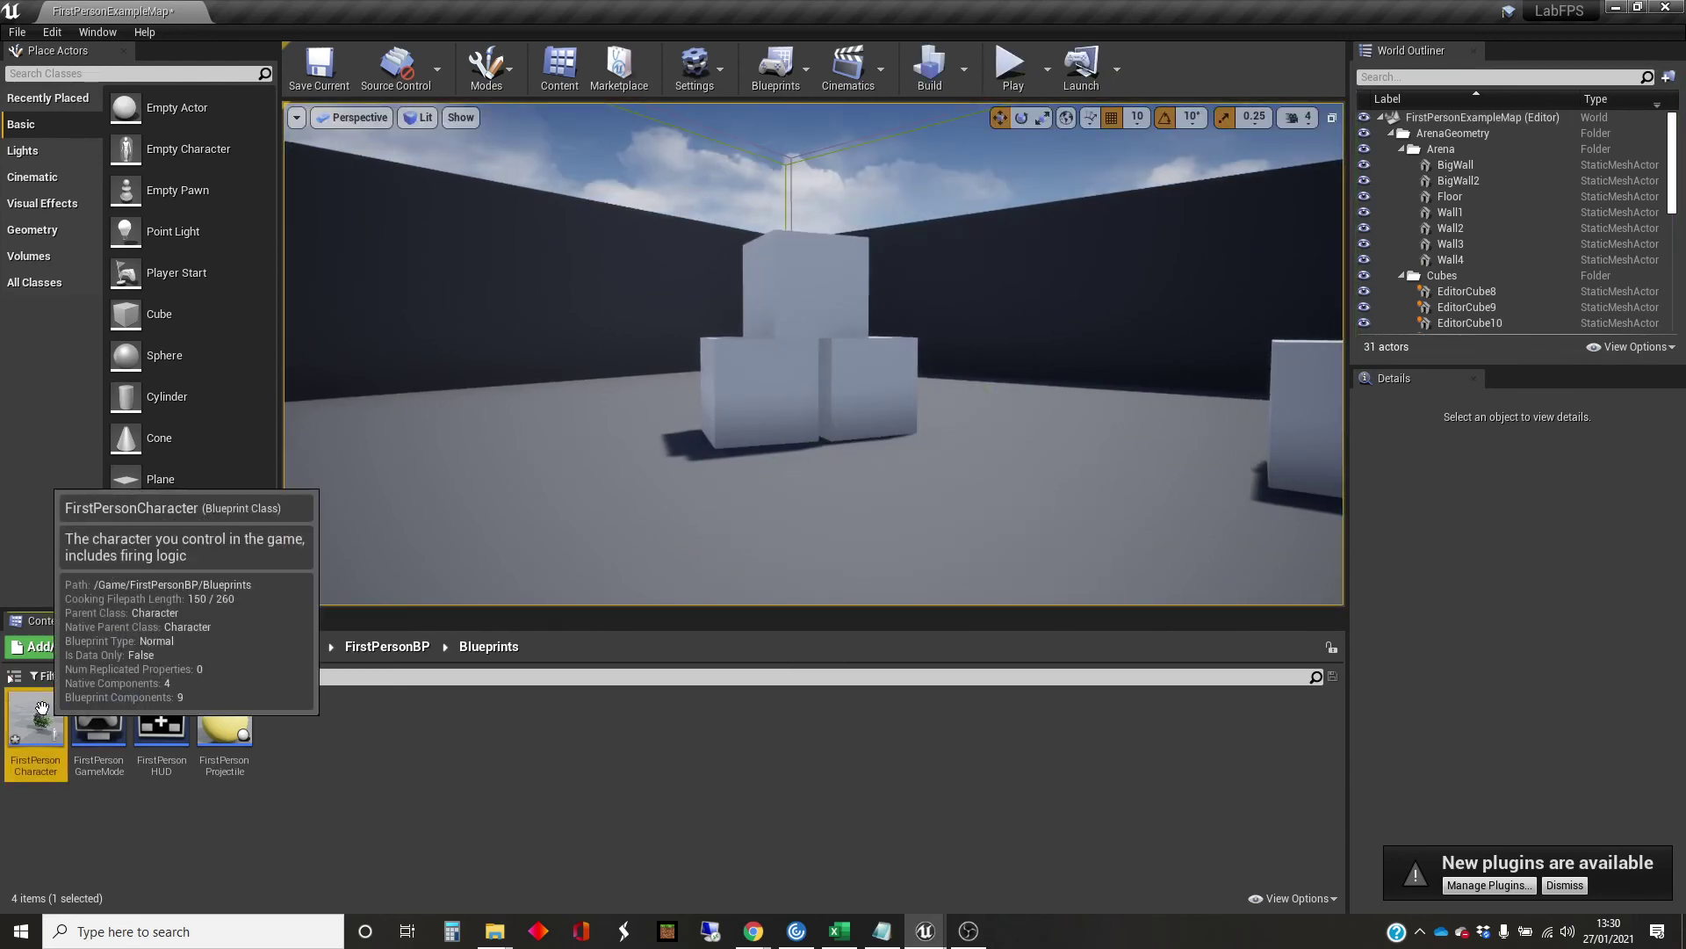
- Reopen the FirstPersonCharacter blueprint from the level editor
double_click(10, 708)
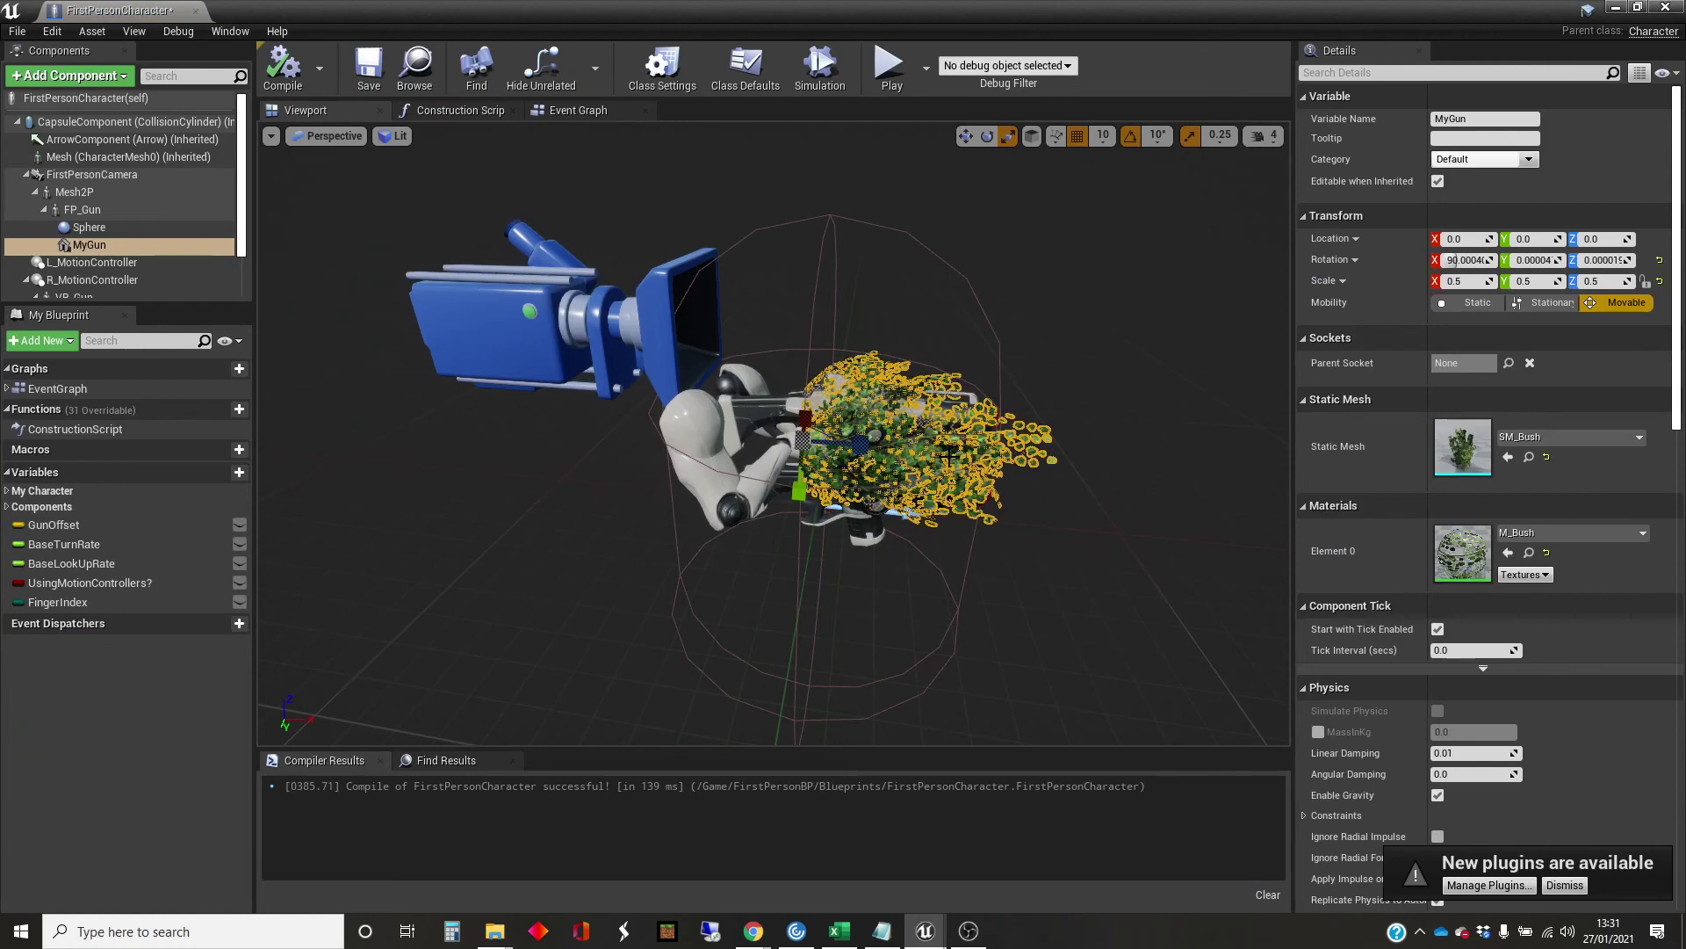